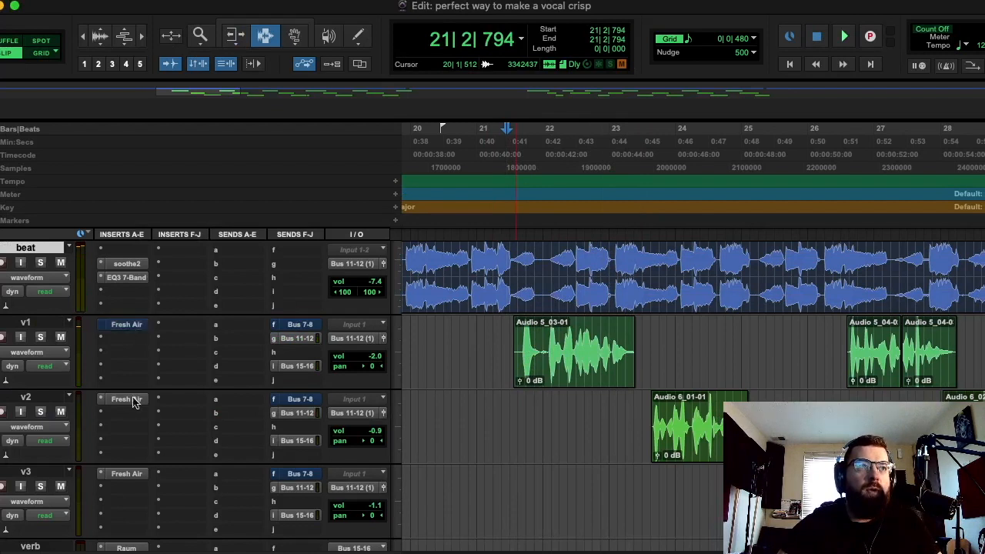
# - Play the vocals around bar 21 with Fresh Air bypassed and with it active to compare the sound
pyautogui.press('space')
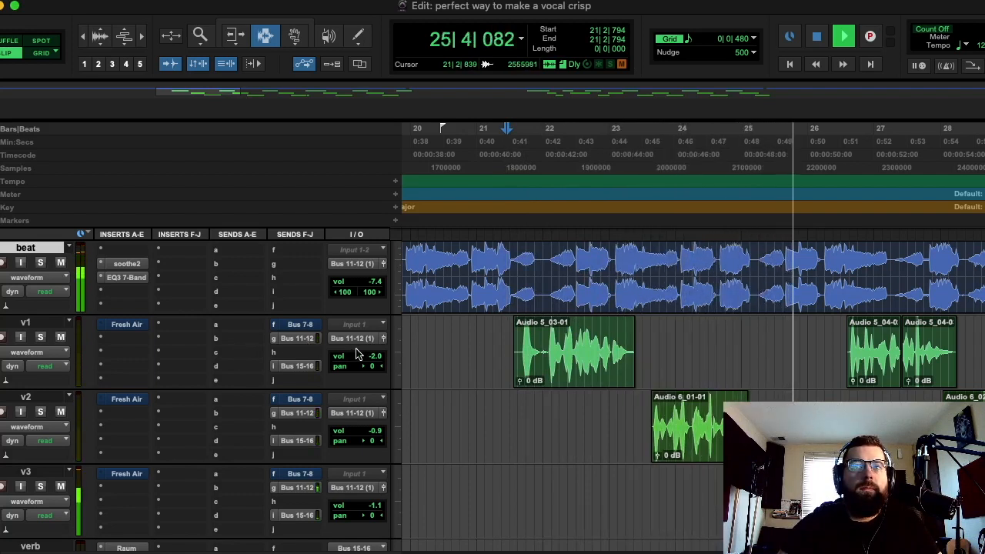
pyautogui.press('space')
pyautogui.click(518, 325)
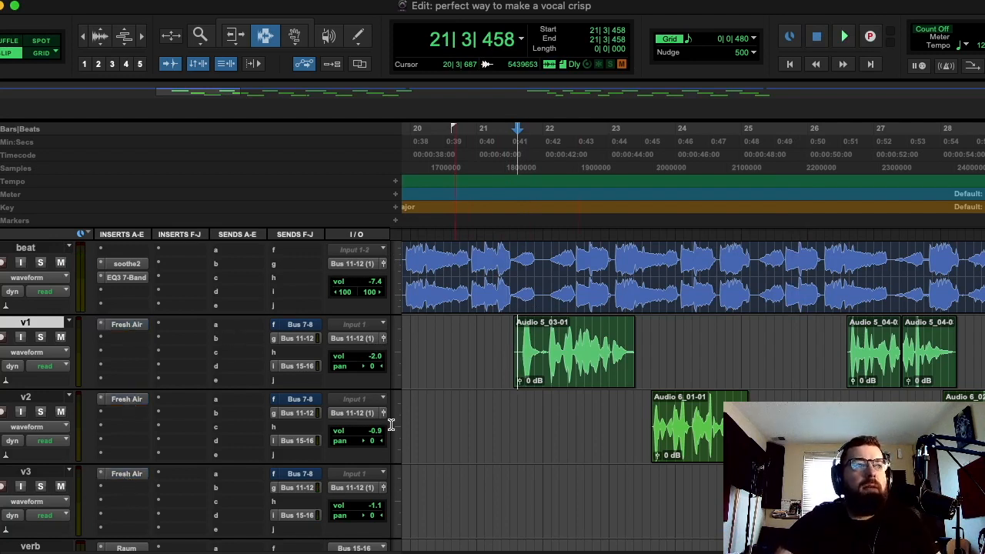
pyautogui.click(504, 318)
pyautogui.press('space')
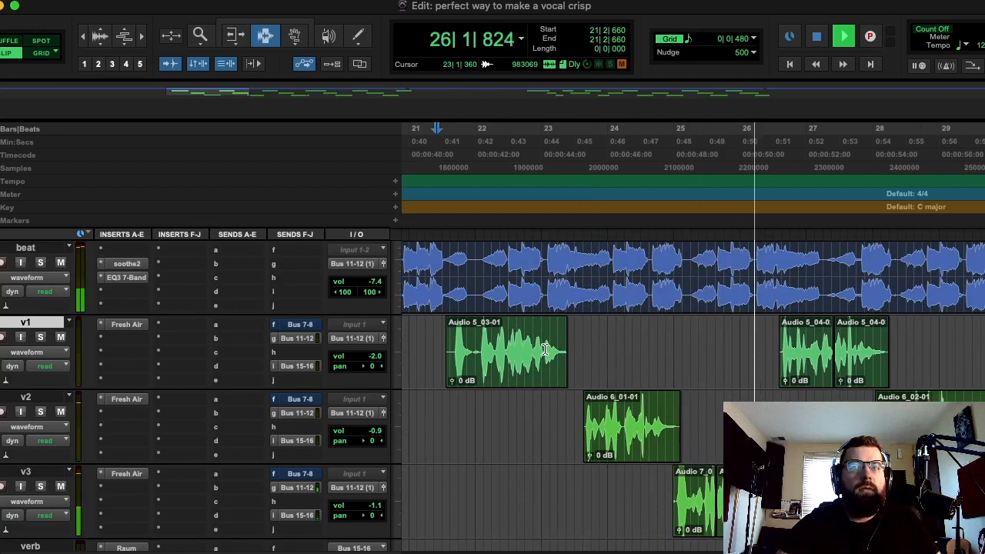
pyautogui.press('space')
# - Insert the mono Sibilance plug-in below Fresh Air on track v1, with playback placed just before its bar 21 clip
pyautogui.click(443, 327)
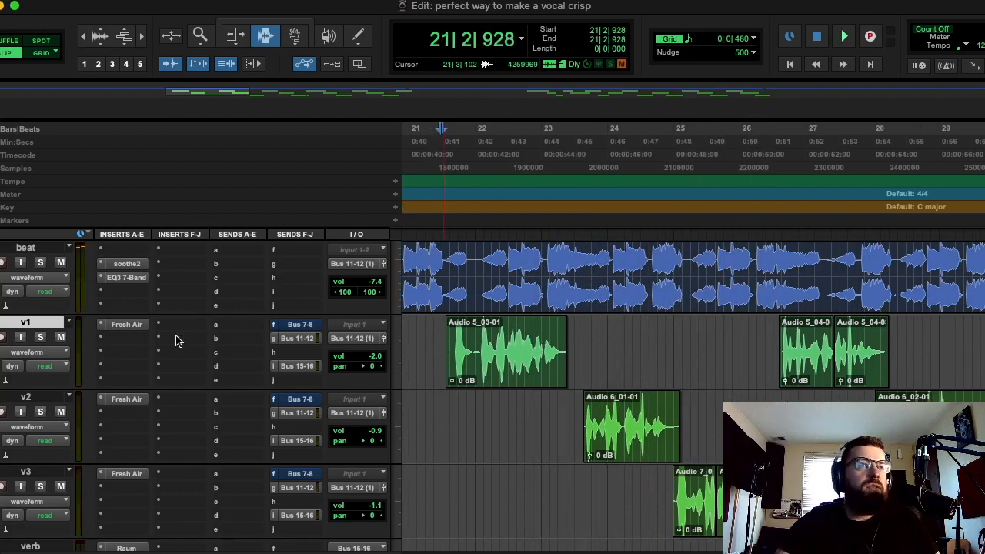
pyautogui.click(112, 344)
pyautogui.moveTo(116, 342)
pyautogui.moveTo(336, 358)
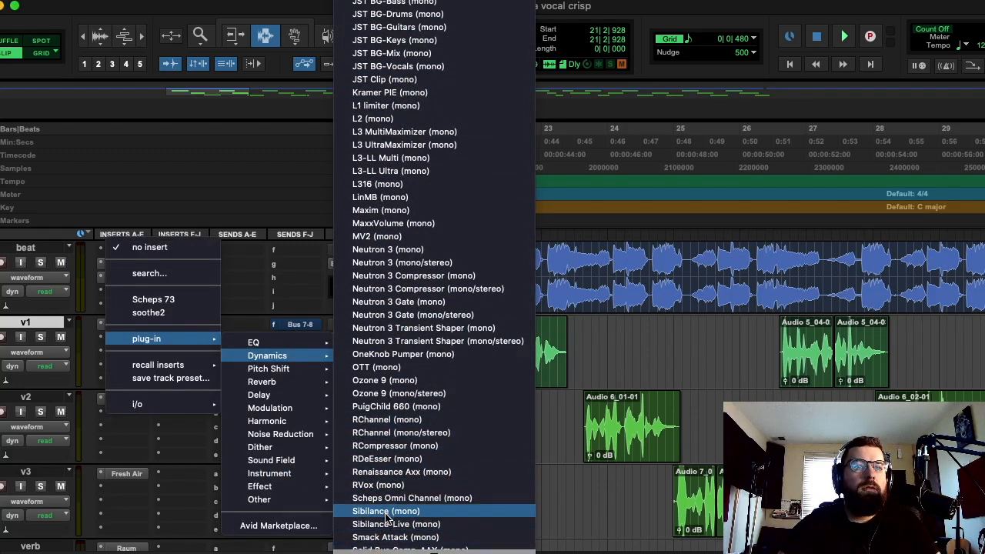
pyautogui.click(386, 508)
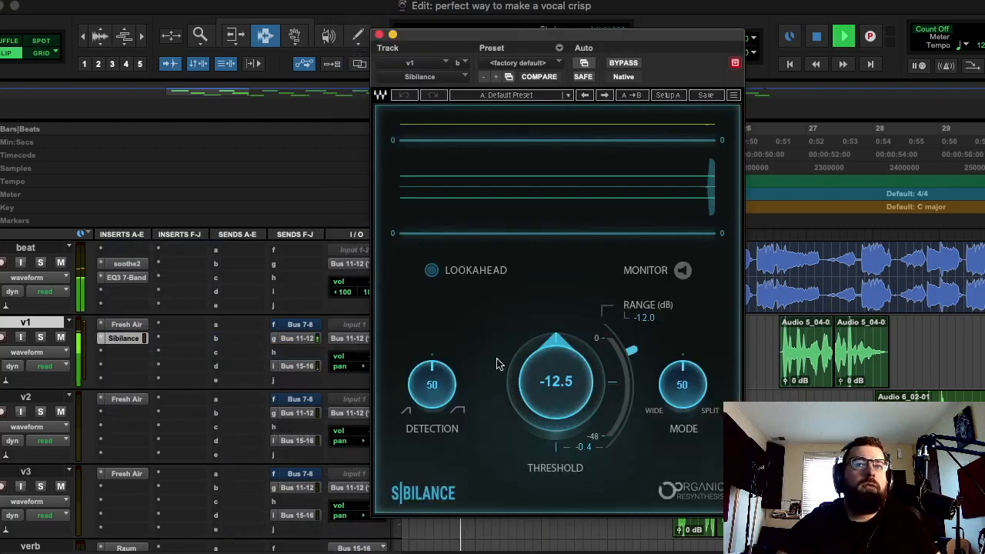
# - Lower the Sibilance threshold on v1 to -18.1 during playback, comparing the sound with the plug-in bypassed and active
pyautogui.moveTo(550, 366); pyautogui.dragTo(550, 390)
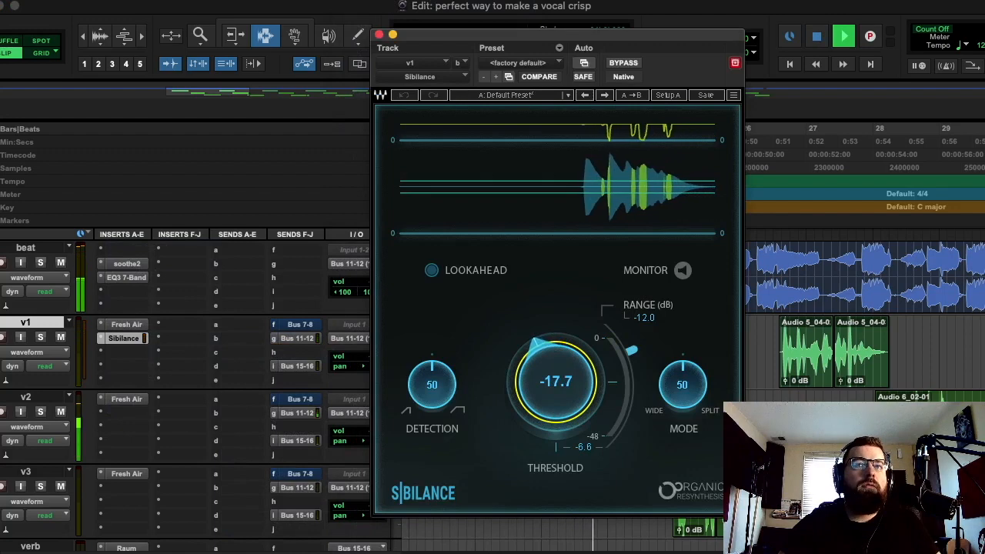
pyautogui.scroll(-3, 560, 374)
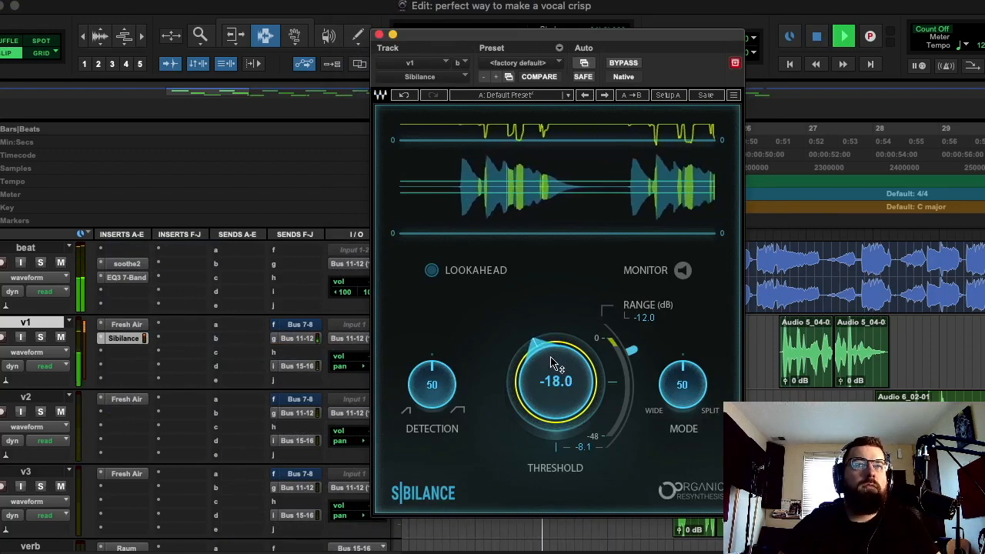
pyautogui.keyDown('super'); pyautogui.click(125, 340); pyautogui.keyUp('super')
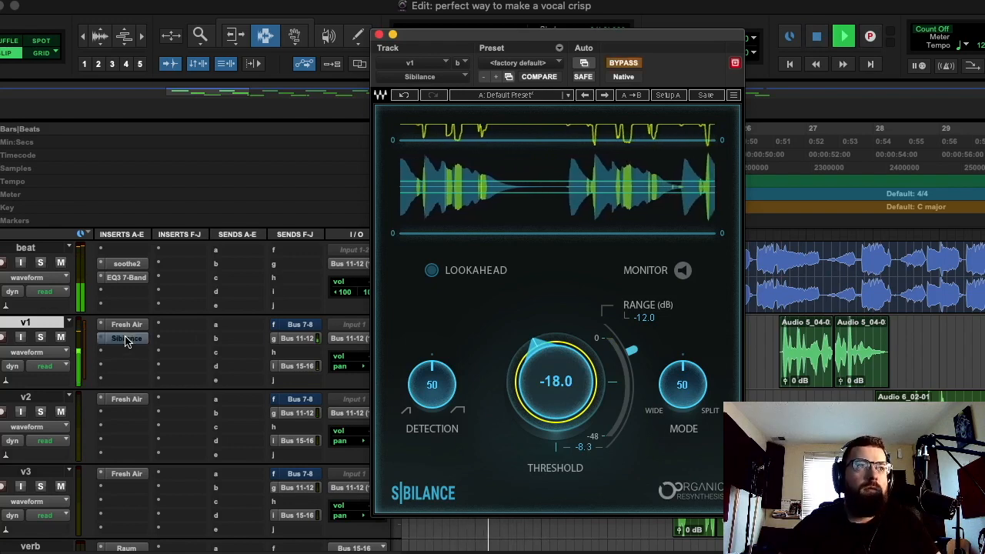
pyautogui.keyDown('super'); pyautogui.click(125, 340); pyautogui.keyUp('super')
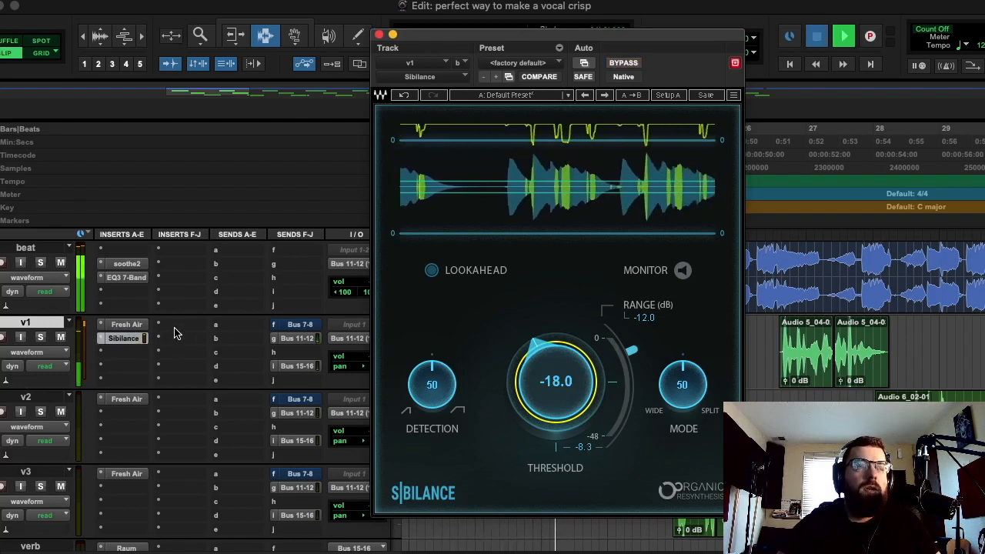
pyautogui.moveTo(676, 49); pyautogui.dragTo(847, 38)
pyautogui.press('space')
pyautogui.moveTo(744, 369); pyautogui.dragTo(744, 372)
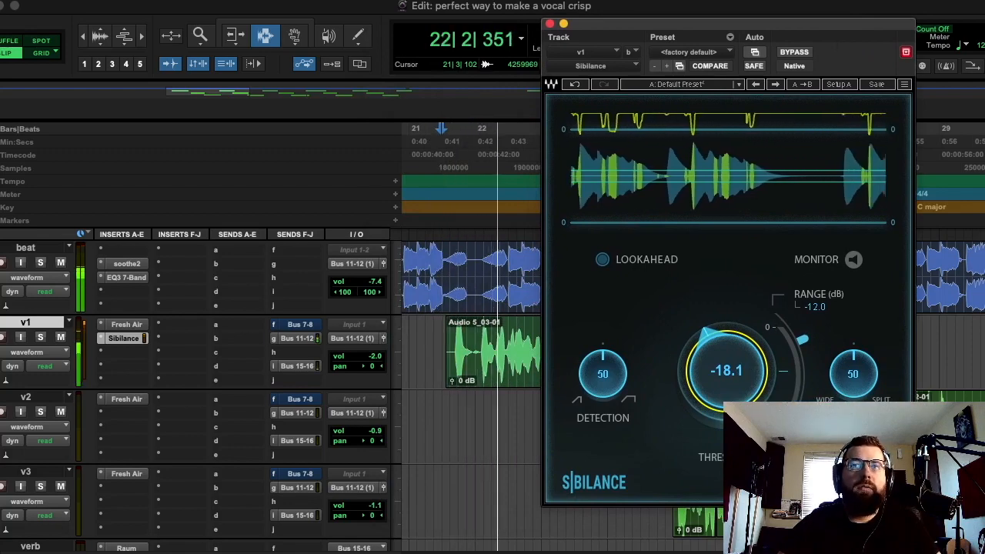
# - Copy the Sibilance insert from v1 to tracks v2 and v3 and close its plug-in window
pyautogui.moveTo(117, 342); pyautogui.dragTo(124, 487)
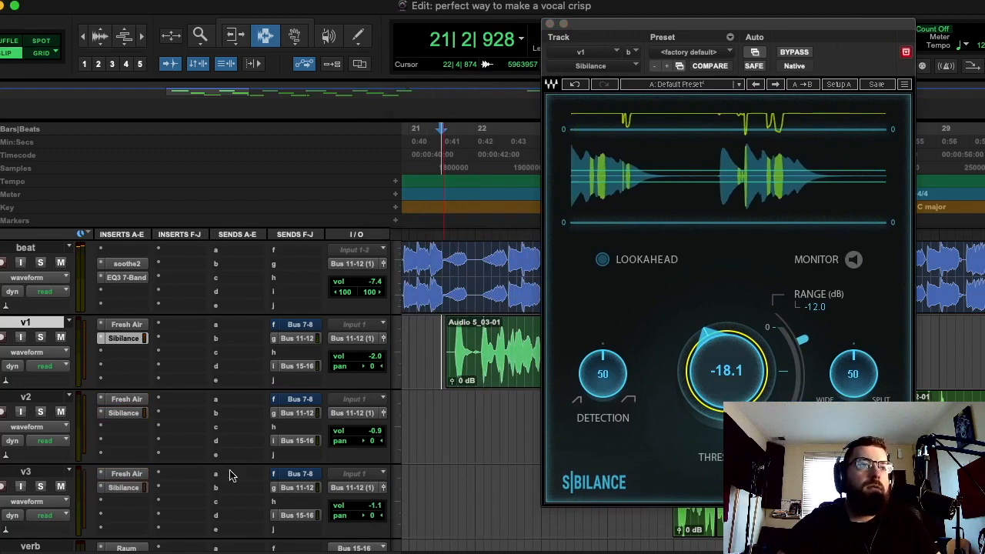
pyautogui.click(552, 24)
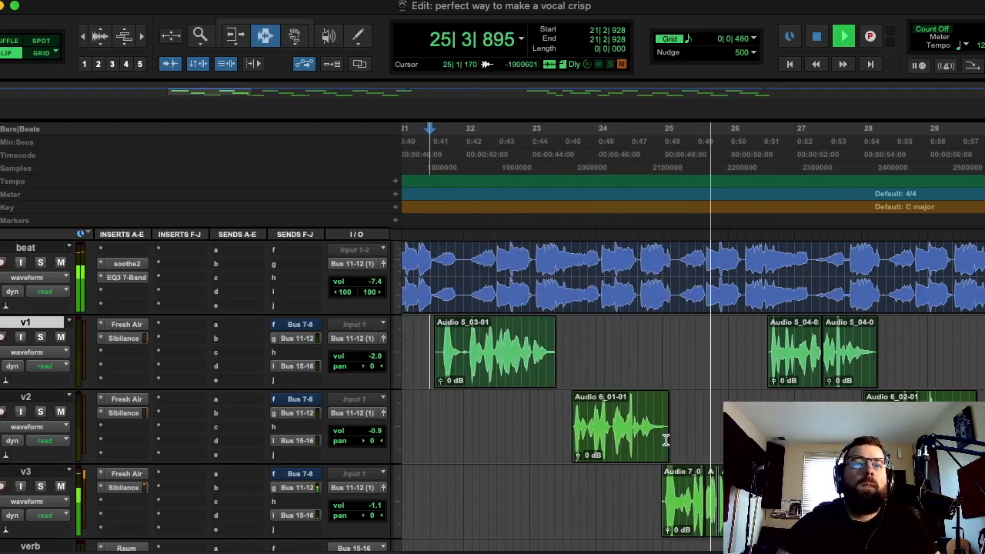
# - Set the volume of tracks v2 and v3 to -2.0 dB and play the vocals to check the balance
pyautogui.press('space')
pyautogui.press('space')
pyautogui.moveTo(377, 432); pyautogui.dragTo(381, 451)
pyautogui.moveTo(376, 506); pyautogui.dragTo(379, 517)
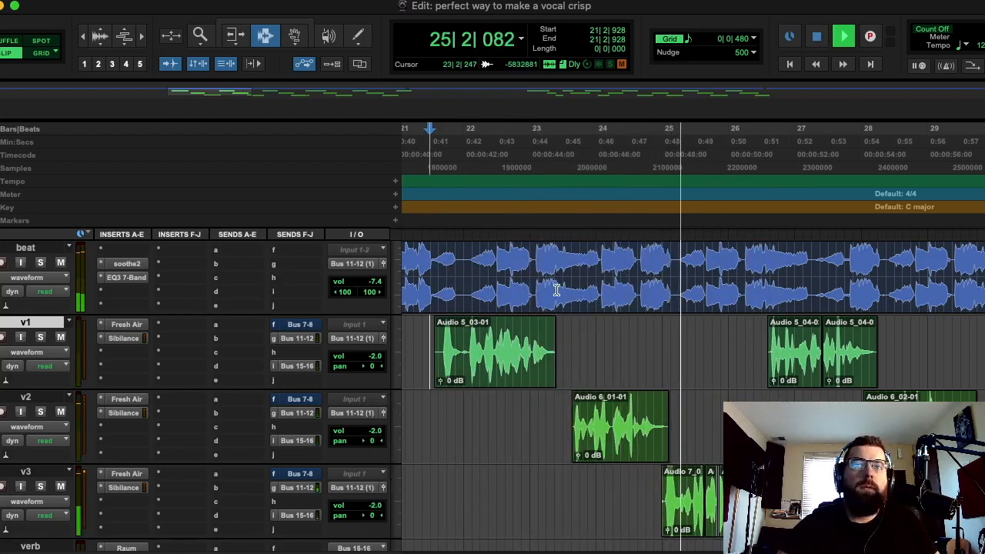
pyautogui.press('space')
# - Play the vocals from bar 21 with Fresh Air and Sibilance bypassed, and again with them active on all three tracks
pyautogui.click(572, 385)
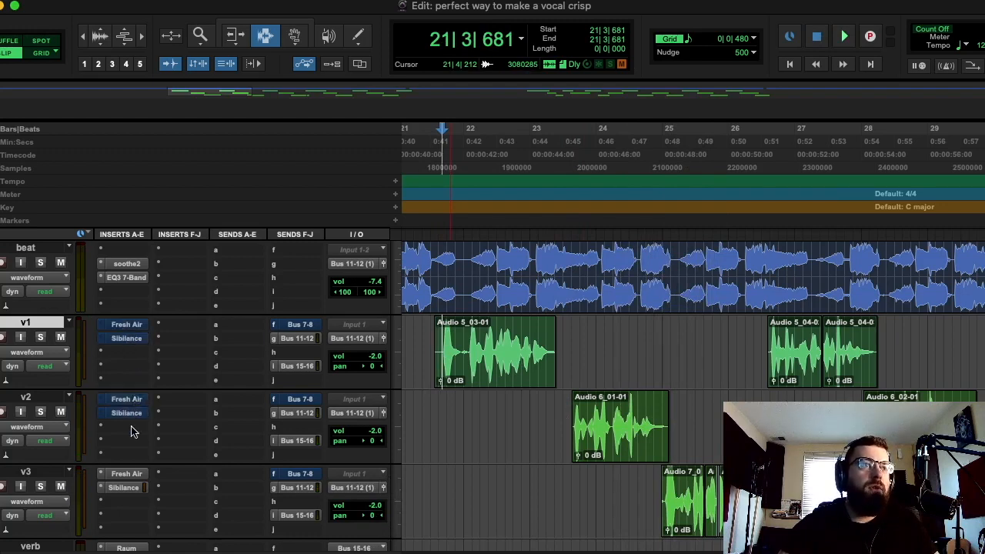
pyautogui.press('space')
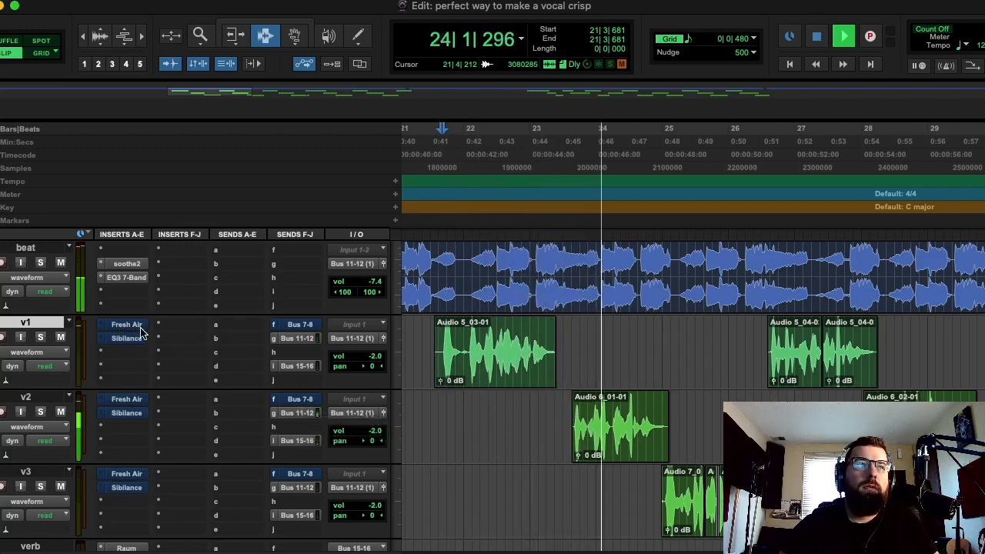
pyautogui.press('space')
pyautogui.press('space')
pyautogui.keyDown('shift'); pyautogui.keyDown('super'); pyautogui.click(134, 406); pyautogui.keyUp('super'); pyautogui.keyUp('shift')
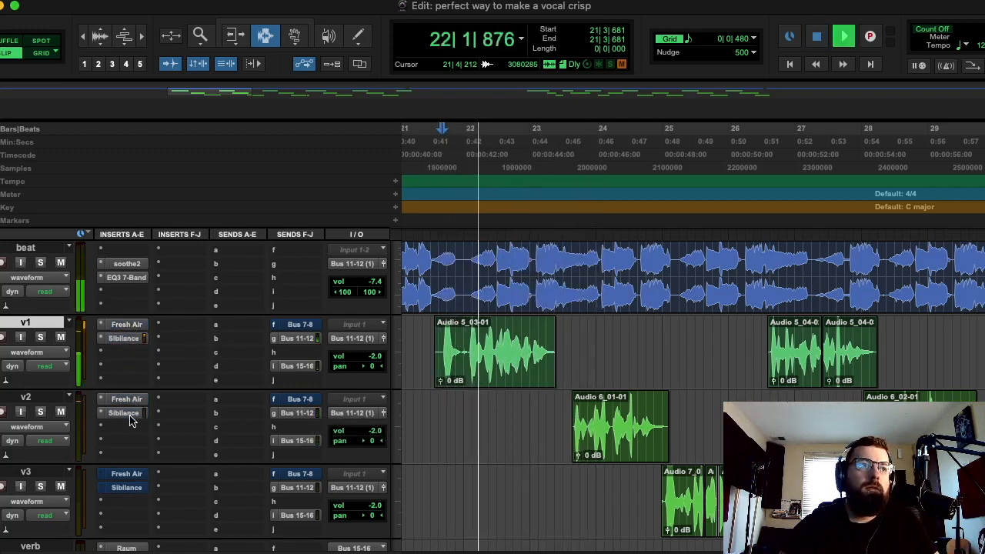
pyautogui.keyDown('shift'); pyautogui.keyDown('super'); pyautogui.click(134, 478); pyautogui.keyUp('super'); pyautogui.keyUp('shift')
pyautogui.press('space')
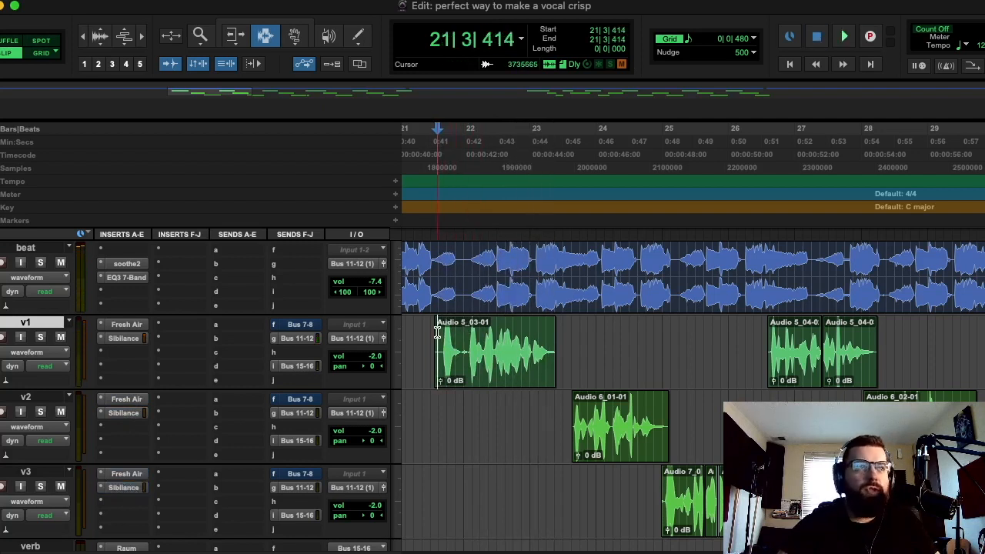
# - Insert the mono C4 multiband dynamics plug-in in the slot below Sibilance on track v1
pyautogui.click(115, 354)
pyautogui.moveTo(147, 353)
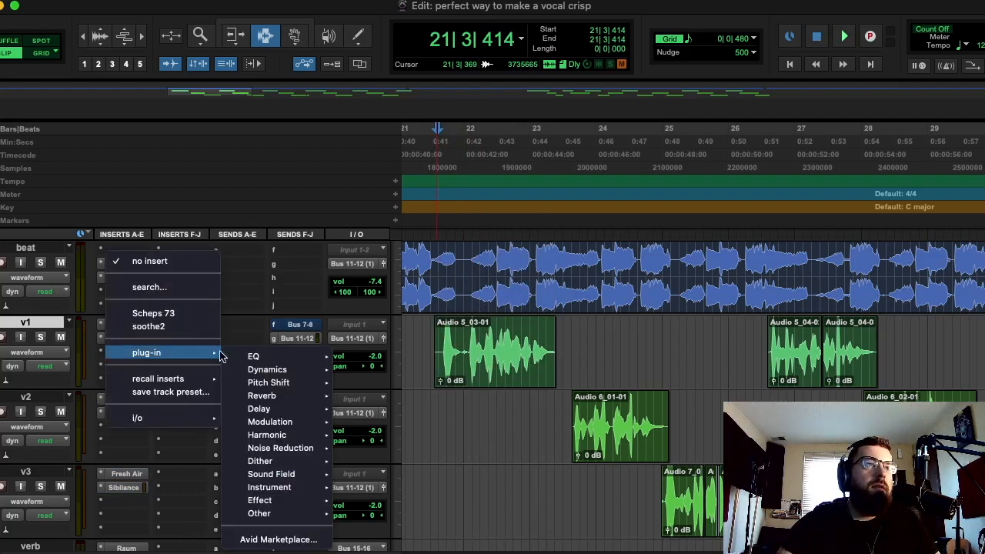
pyautogui.moveTo(293, 371)
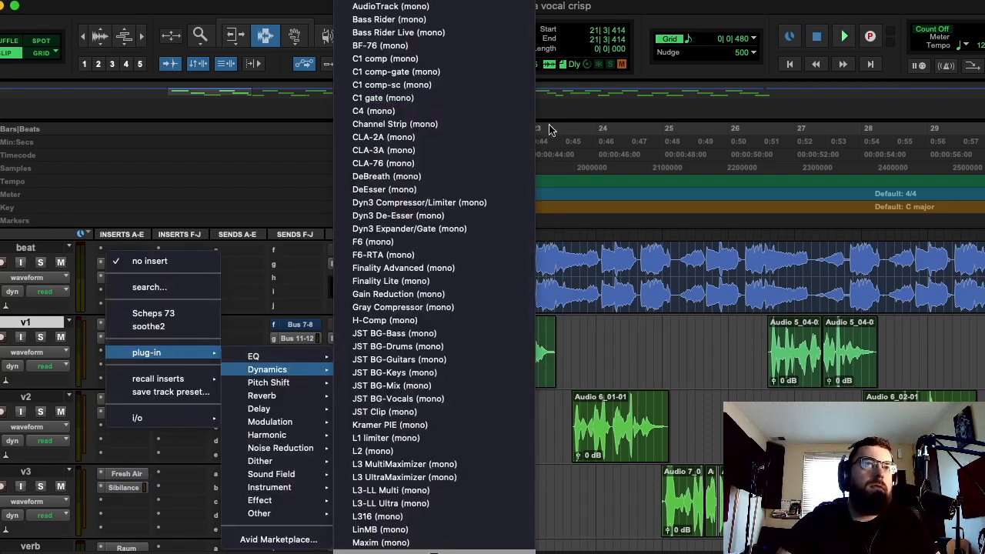
pyautogui.click(450, 112)
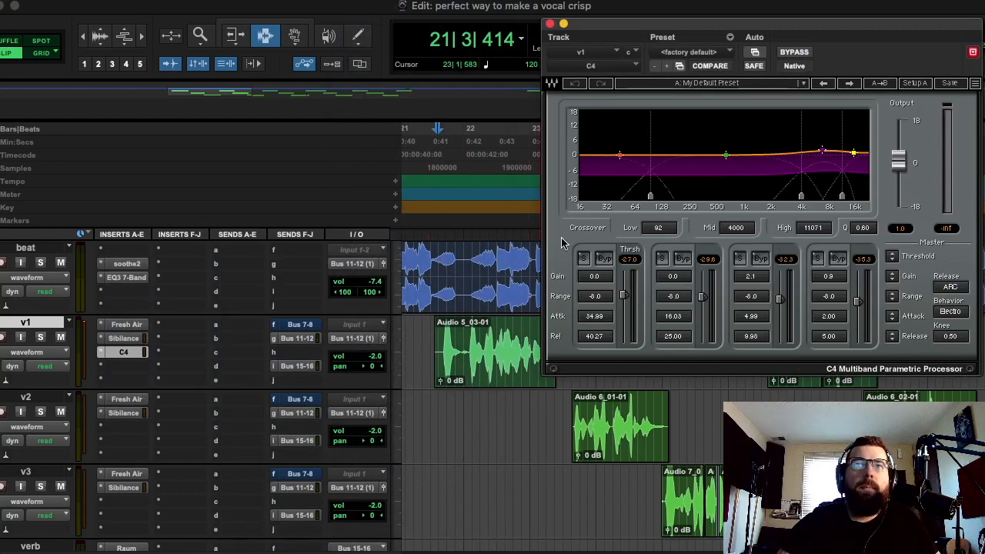
# - Select and audition the bar 21 clip on v1, and bypass every C4 band except the second
pyautogui.doubleClick(476, 372)
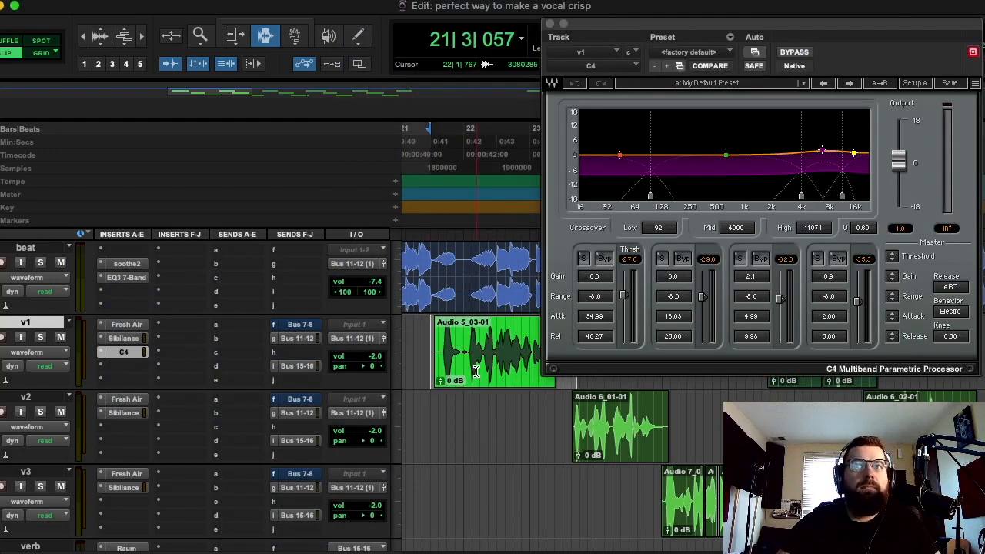
pyautogui.press('space')
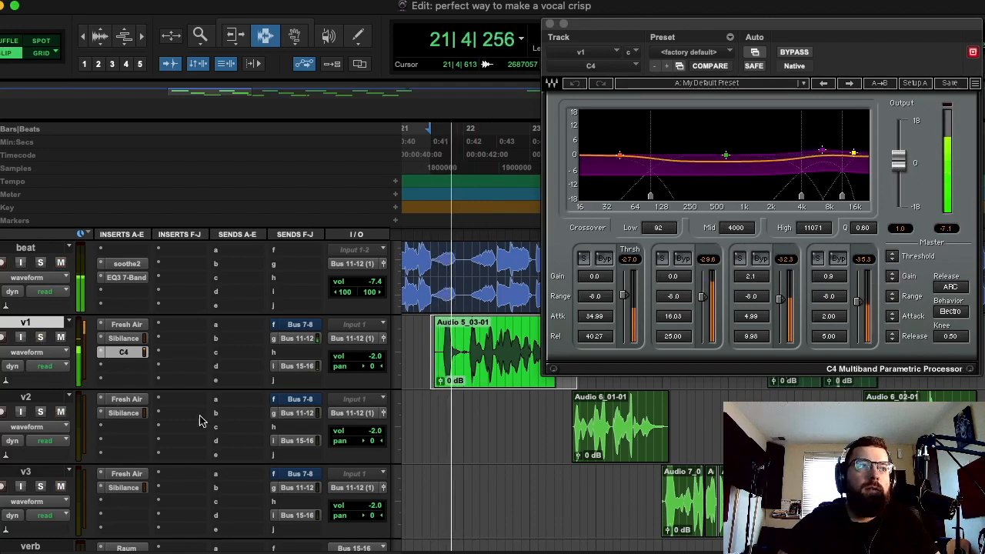
pyautogui.press('space')
pyautogui.click(838, 258)
pyautogui.click(760, 258)
pyautogui.click(682, 258)
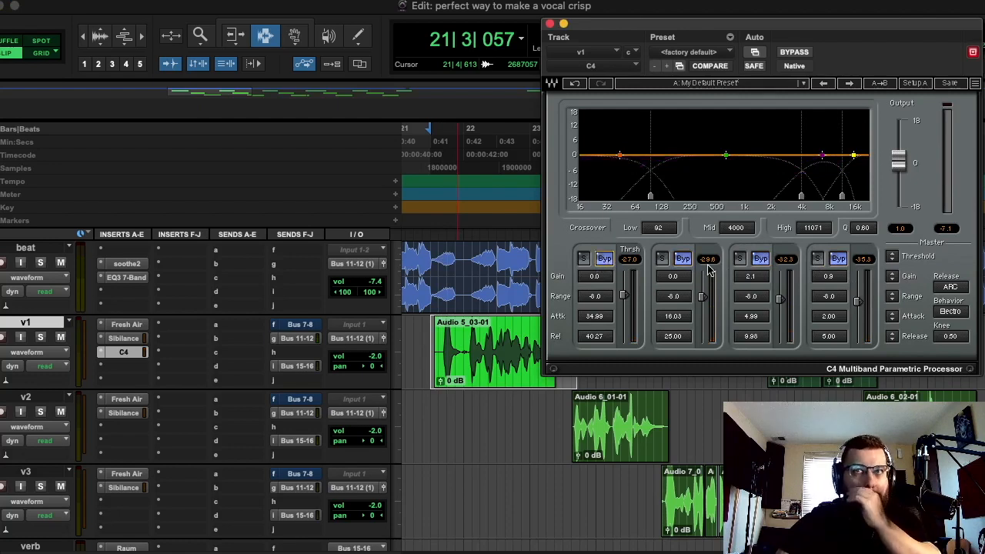
pyautogui.click(688, 259)
# - Set C4's Mid crossover to 783 and its second band to gain -0.7, range -9.8 and threshold -24.0, checking against bypass
pyautogui.moveTo(803, 198); pyautogui.dragTo(744, 198)
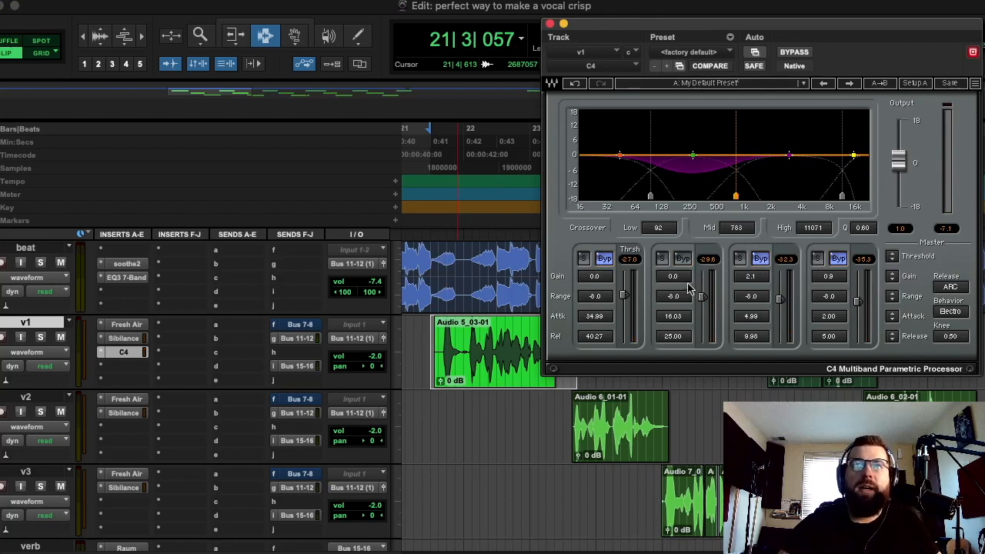
pyautogui.moveTo(705, 283); pyautogui.dragTo(705, 274)
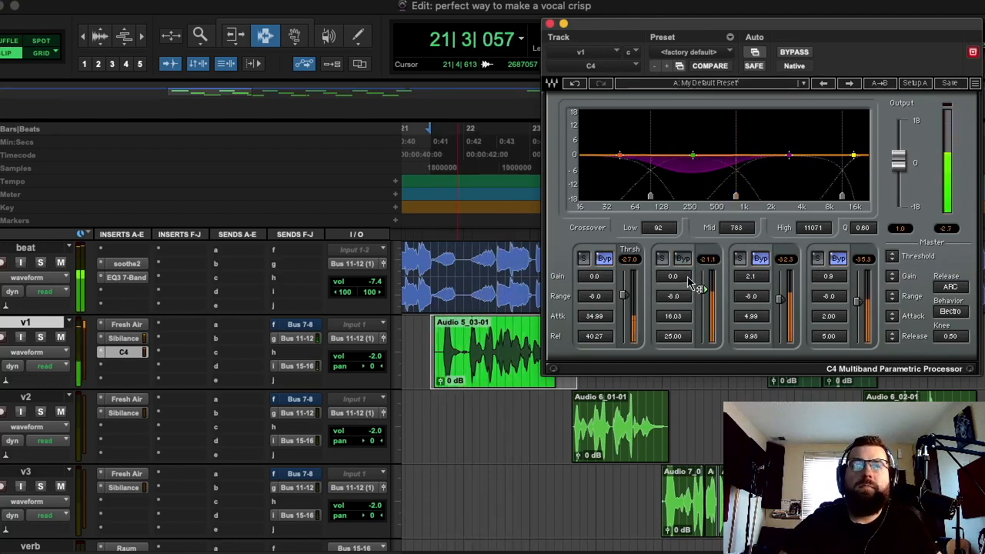
pyautogui.moveTo(673, 275)
pyautogui.mouseDown()
pyautogui.moveTo(673, 242)
pyautogui.moveTo(673, 277)
pyautogui.mouseUp()
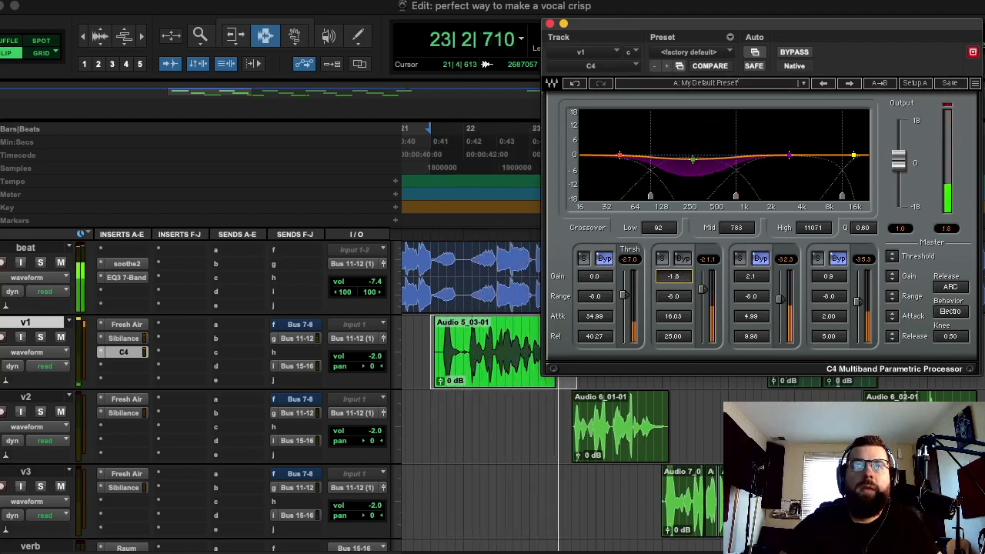
pyautogui.moveTo(673, 296); pyautogui.dragTo(672, 271)
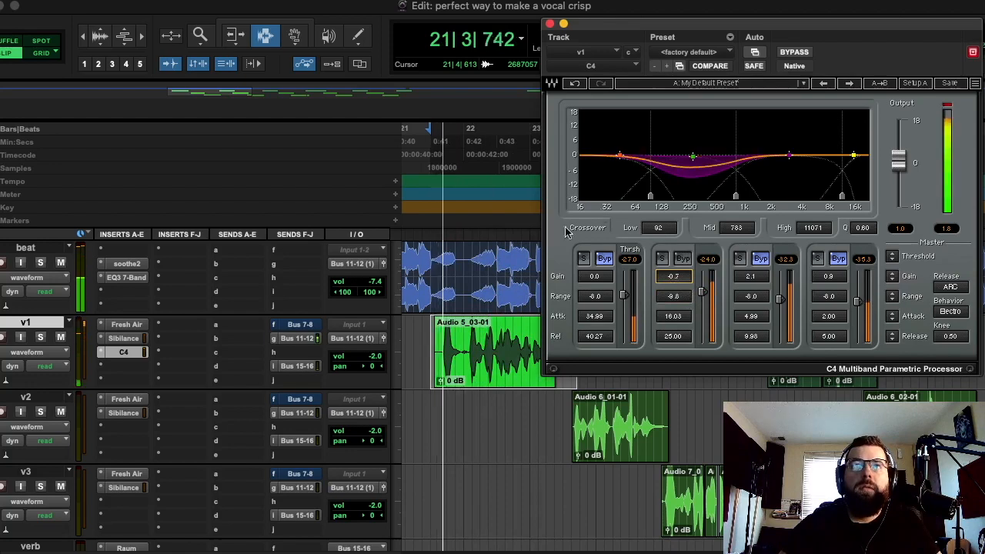
pyautogui.click(795, 52)
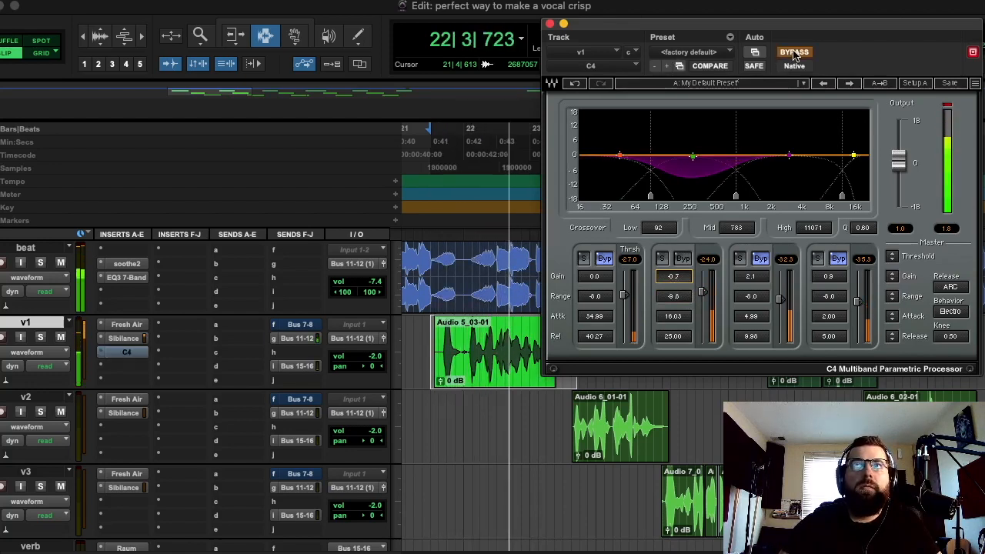
pyautogui.click(795, 52)
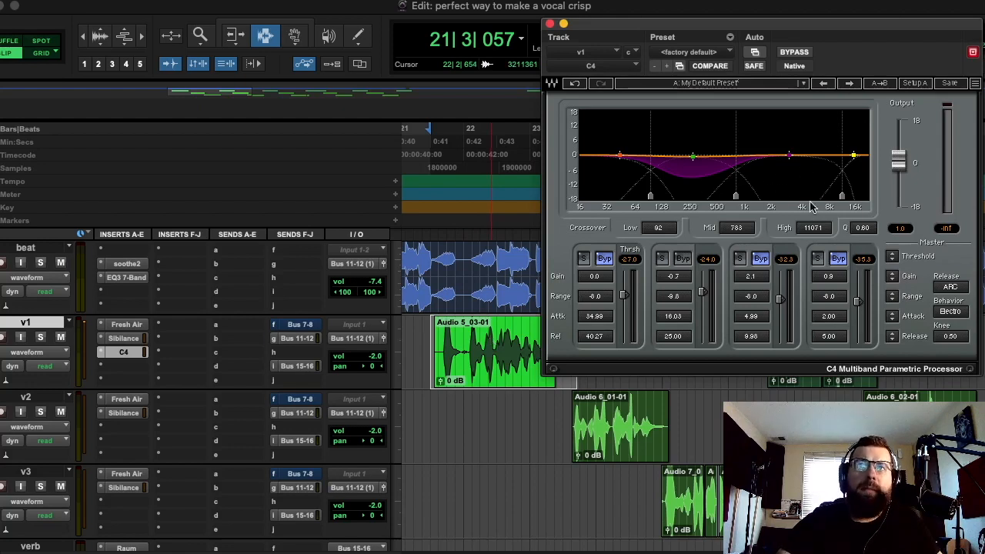
# - Activate C4's third band with gain 2.0, range -9.0 and threshold -19.2, and compare v1 with all its inserts bypassed
pyautogui.click(761, 258)
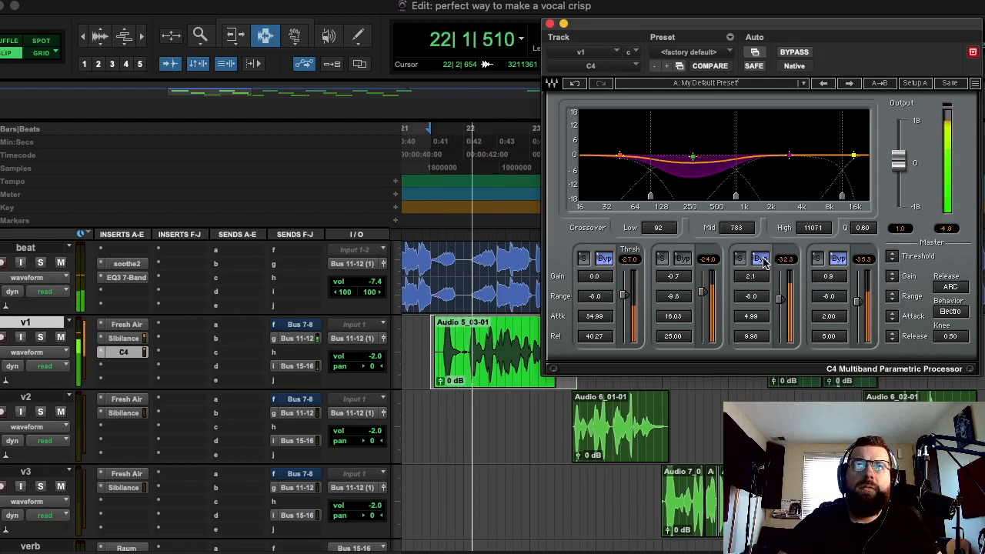
pyautogui.moveTo(752, 275); pyautogui.dragTo(756, 301)
pyautogui.moveTo(752, 275); pyautogui.dragTo(753, 276)
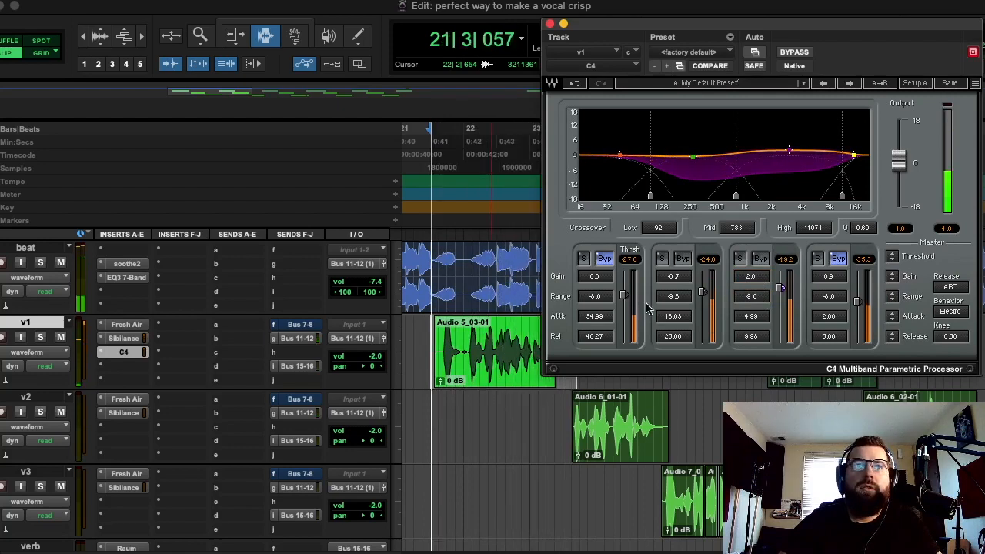
pyautogui.keyDown('shift'); pyautogui.keyDown('super'); pyautogui.click(126, 325); pyautogui.keyUp('super'); pyautogui.keyUp('shift')
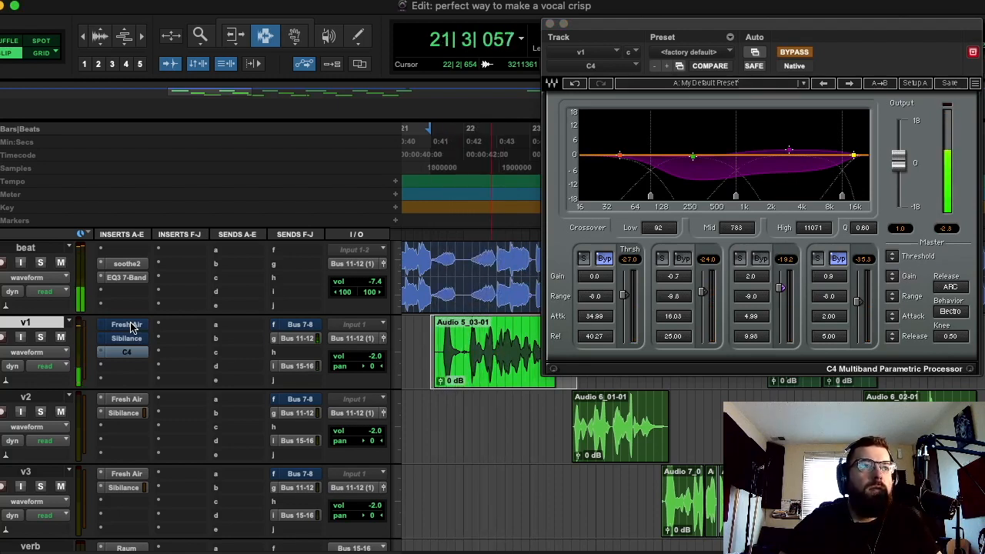
pyautogui.keyDown('shift'); pyautogui.keyDown('super'); pyautogui.click(131, 327); pyautogui.keyUp('super'); pyautogui.keyUp('shift')
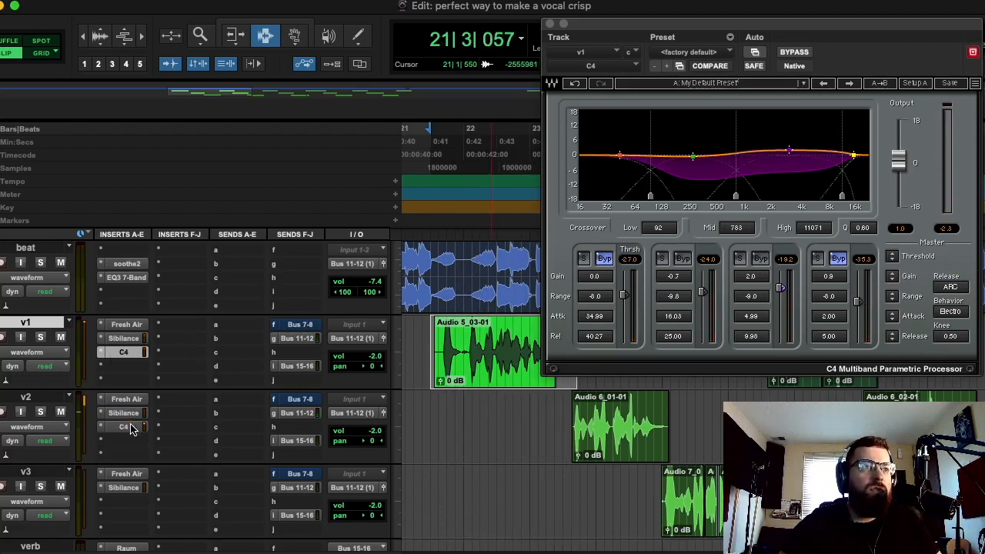
# - Copy the C4 insert from v1 to v2 and v3 and play from the start of the bar 21 clip on v1
pyautogui.click(445, 327)
pyautogui.press('space')
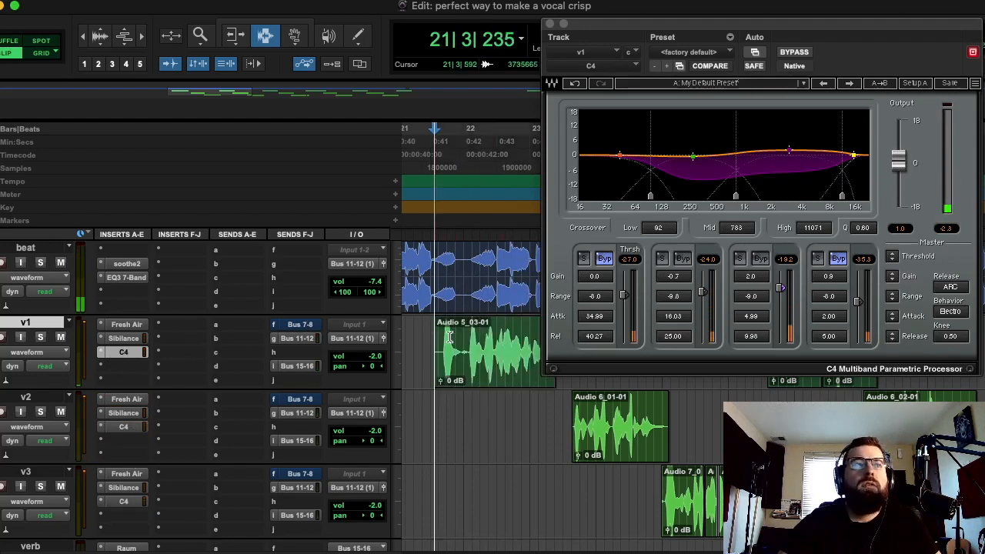
# - Close the C4 window, stop playback and insert the RCompressor (mono) dynamics plug-in on v1 after C4
pyautogui.click(548, 24)
pyautogui.press('space')
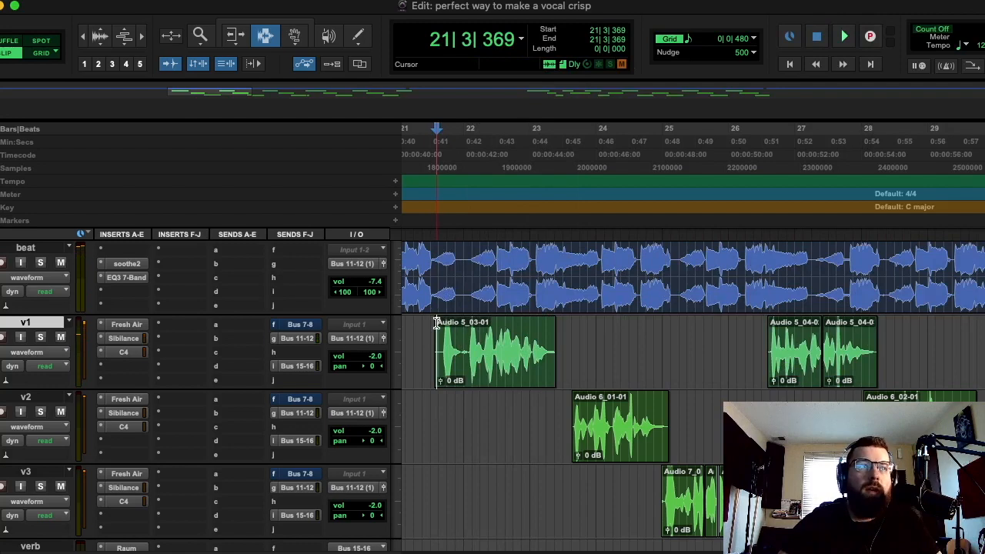
pyautogui.click(112, 367)
pyautogui.moveTo(146, 367)
pyautogui.moveTo(267, 383)
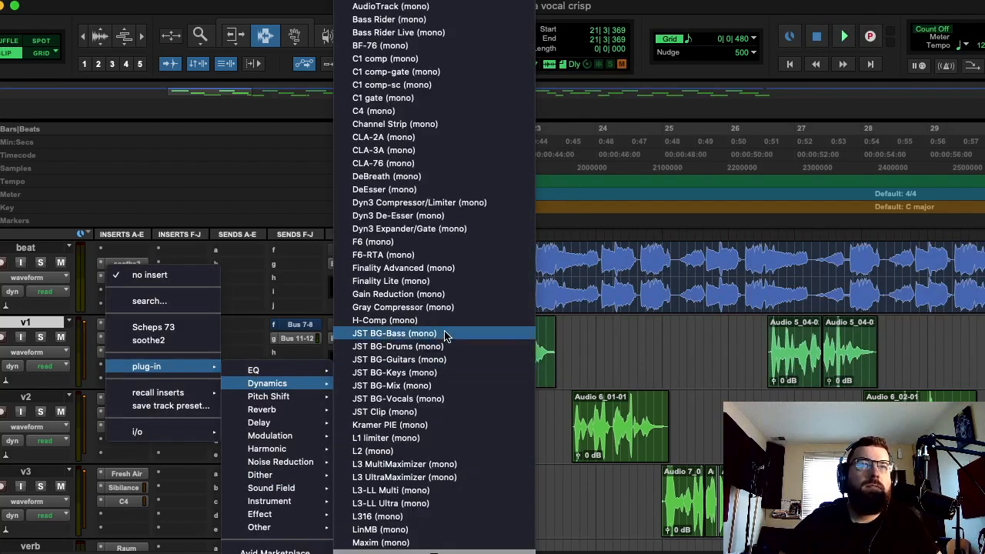
pyautogui.scroll(-3, 448, 350)
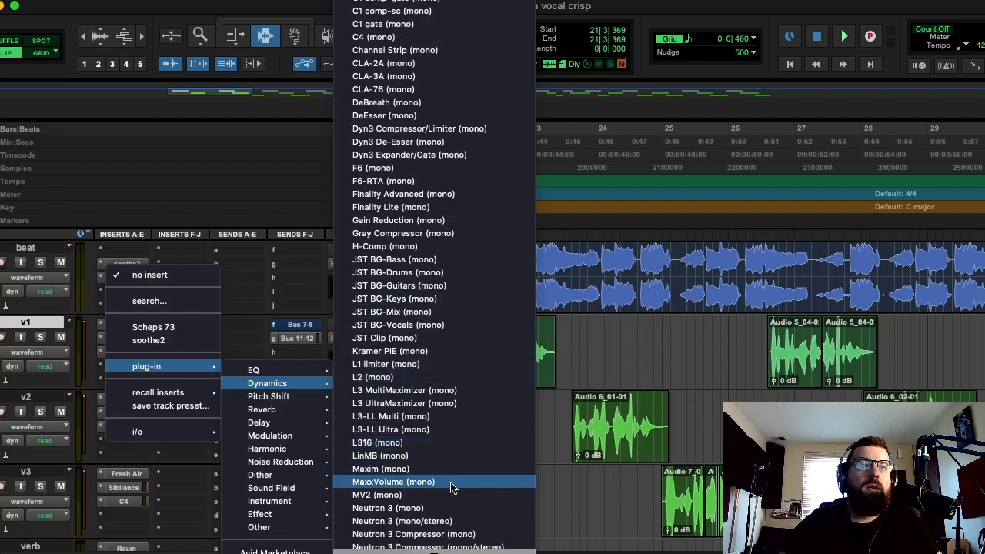
pyautogui.scroll(-15, 452, 488)
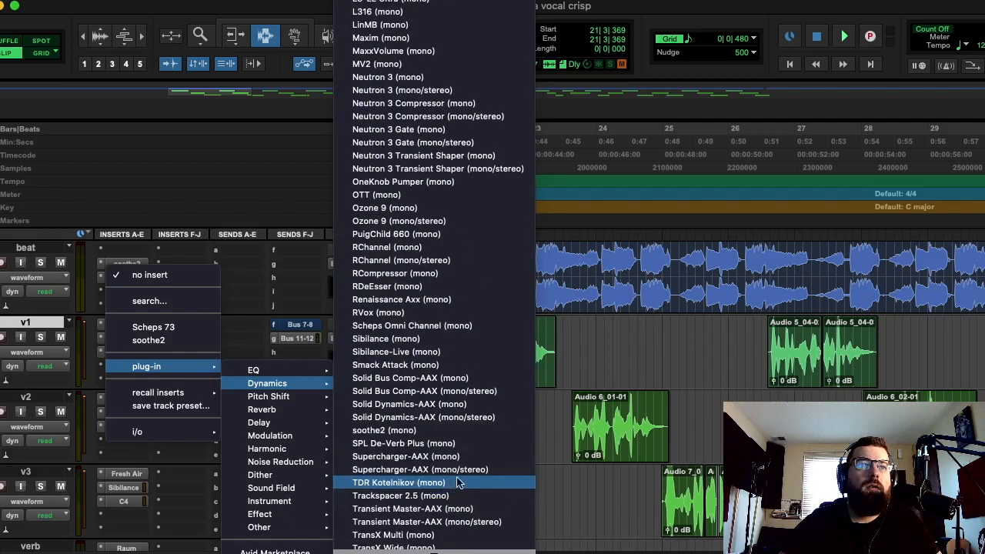
pyautogui.click(440, 275)
# - Set RCompressor to ratio 5.89, threshold -5.4, gain 1.3, attack 1.95 and release 5.00, comparing it against bypass
pyautogui.moveTo(714, 240); pyautogui.dragTo(722, 256)
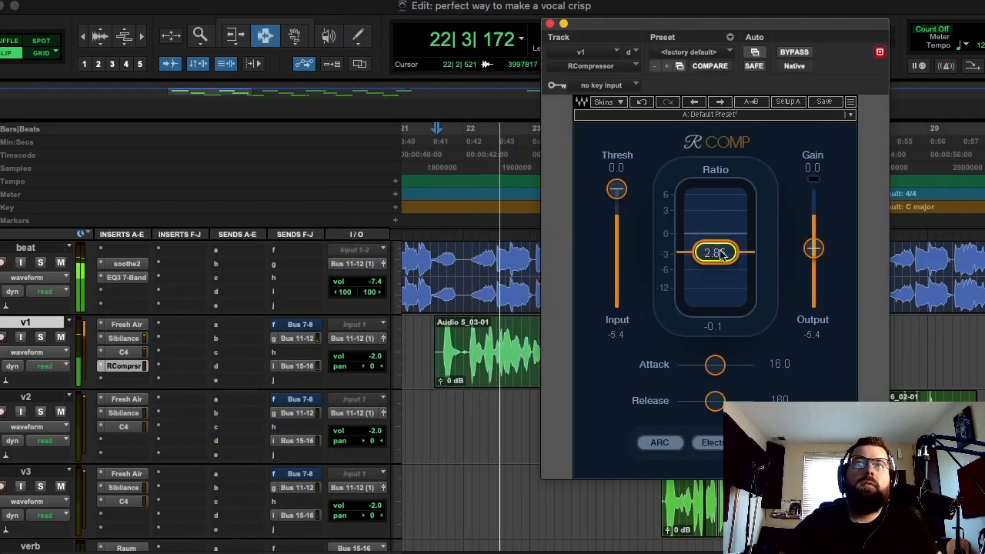
pyautogui.moveTo(715, 364); pyautogui.dragTo(695, 365)
pyautogui.moveTo(710, 402); pyautogui.dragTo(696, 401)
pyautogui.moveTo(617, 190); pyautogui.dragTo(616, 204)
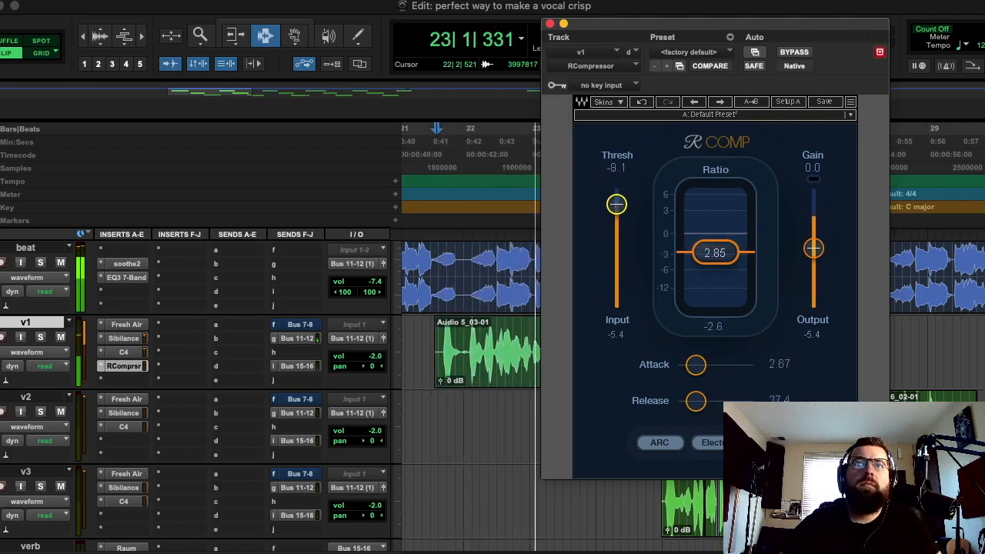
pyautogui.moveTo(814, 248); pyautogui.dragTo(814, 245)
pyautogui.moveTo(715, 253); pyautogui.dragTo(715, 263)
pyautogui.moveTo(617, 204); pyautogui.dragTo(616, 199)
pyautogui.moveTo(695, 364); pyautogui.dragTo(692, 364)
pyautogui.moveTo(695, 401); pyautogui.dragTo(678, 400)
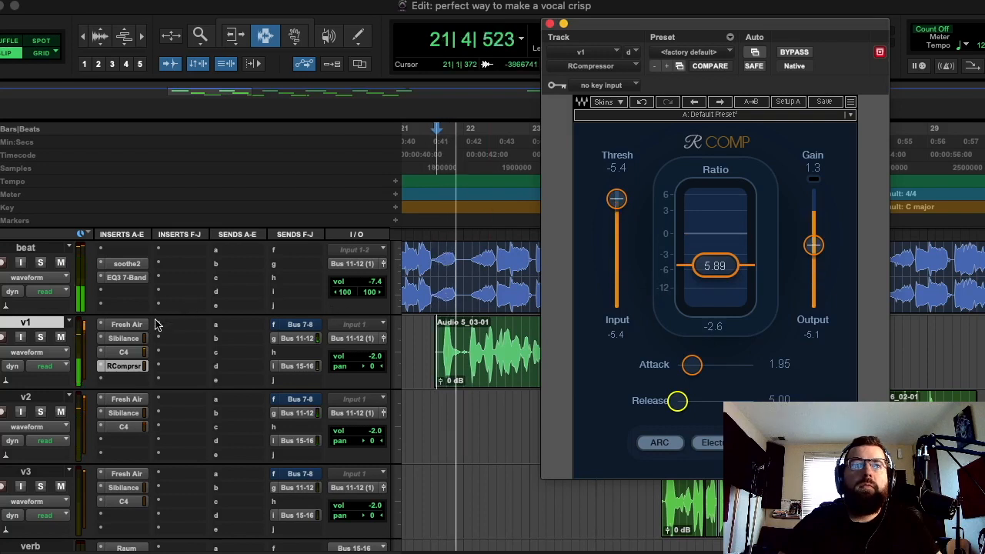
pyautogui.keyDown('super'); pyautogui.click(124, 366); pyautogui.keyUp('super')
pyautogui.keyDown('super'); pyautogui.click(122, 368); pyautogui.keyUp('super')
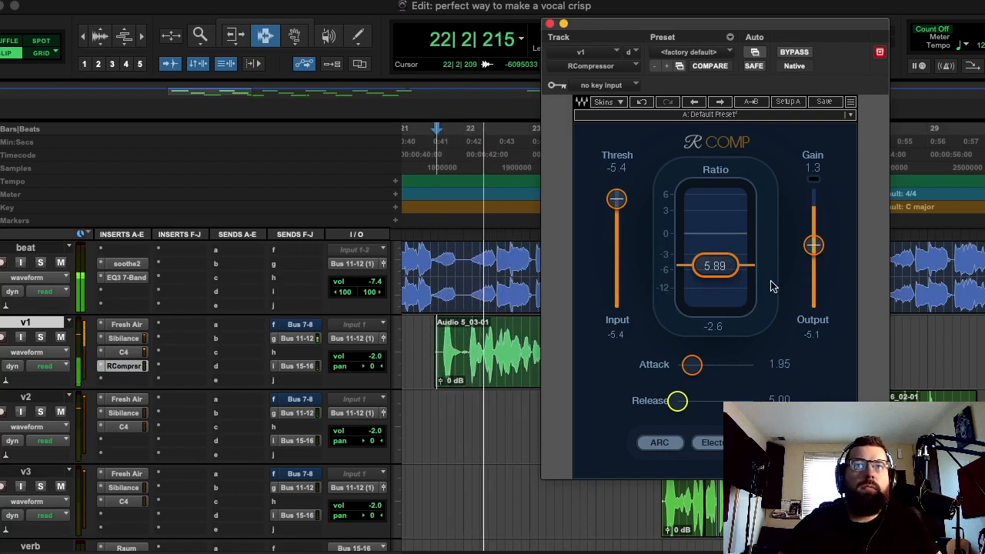
# - Refine RCompressor to threshold -8.5, attack 8.53 and gain 1.8, and compare v1 with the compressor bypassed
pyautogui.moveTo(616, 212); pyautogui.dragTo(616, 210)
pyautogui.moveTo(692, 364); pyautogui.dragTo(708, 364)
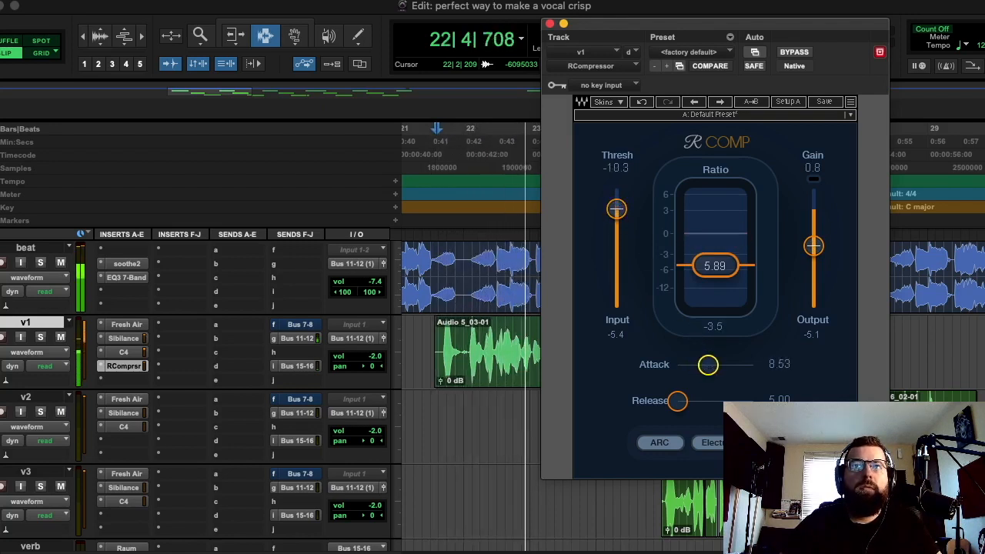
pyautogui.moveTo(617, 209); pyautogui.dragTo(617, 205)
pyautogui.moveTo(814, 246); pyautogui.dragTo(814, 245)
pyautogui.click(796, 53)
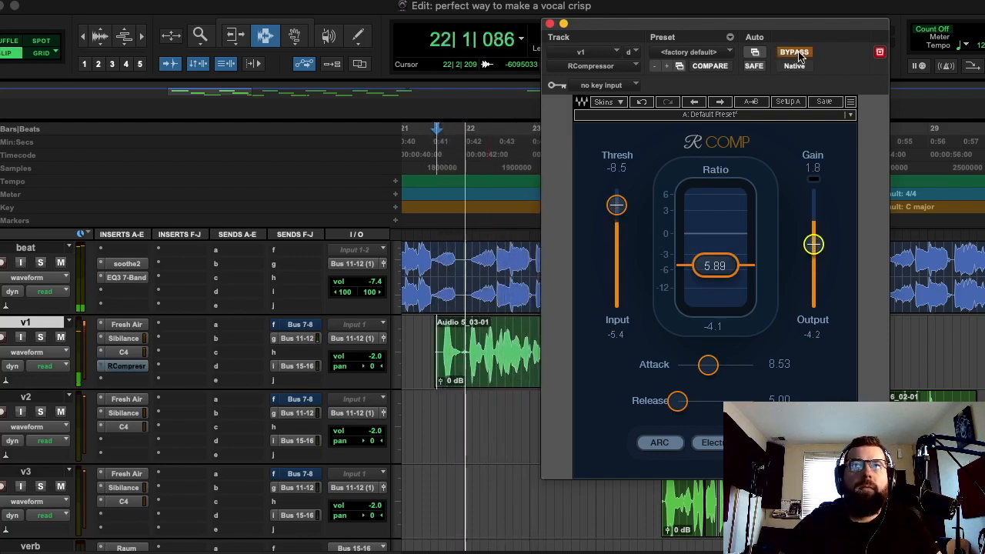
pyautogui.click(796, 52)
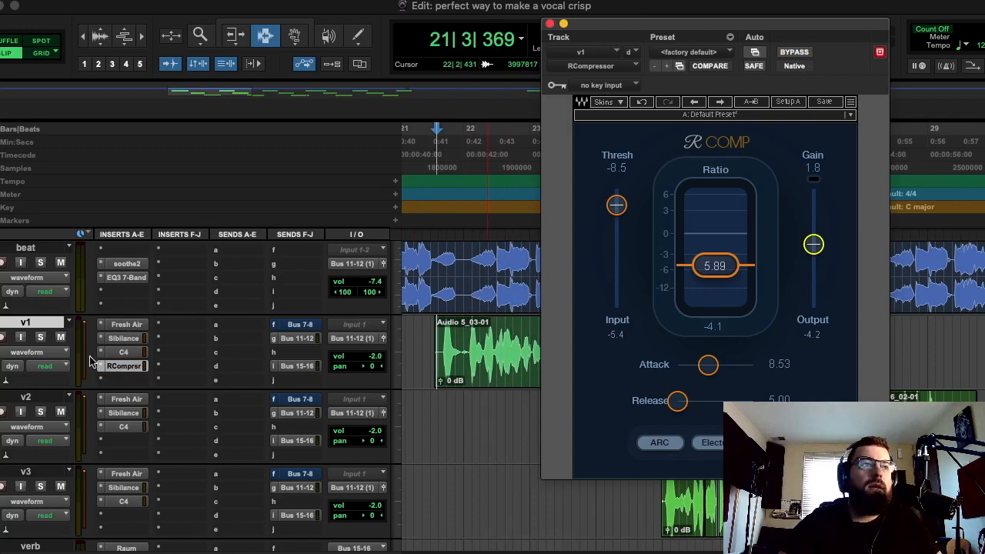
# - Insert the CLA-2A (mono) compressor on v1 after RCompressor
pyautogui.click(110, 383)
pyautogui.moveTo(154, 380)
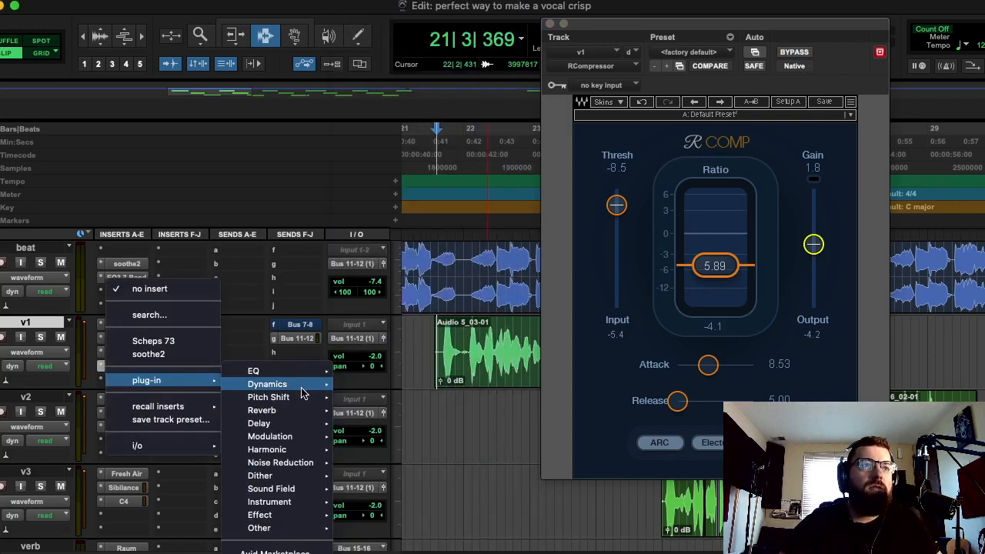
pyautogui.moveTo(293, 387)
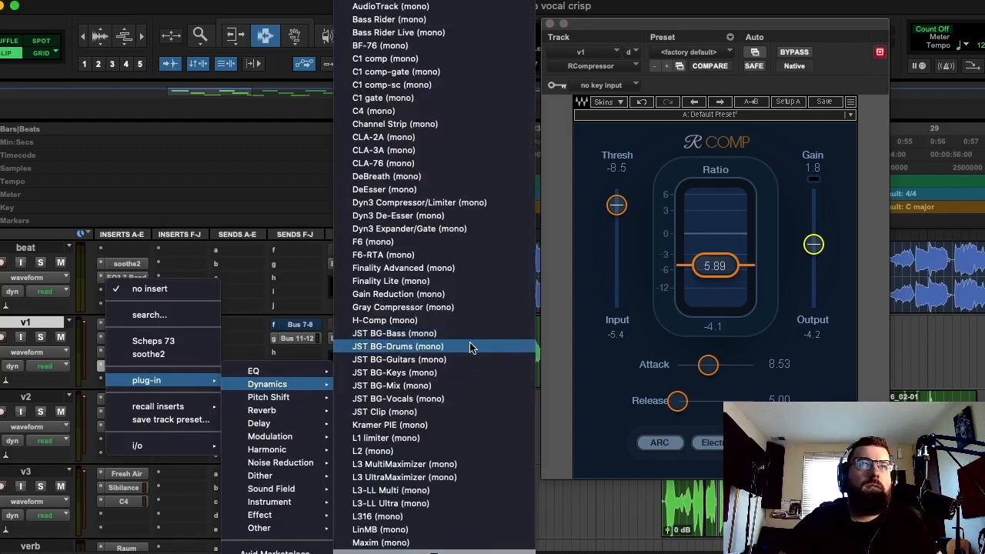
pyautogui.click(436, 137)
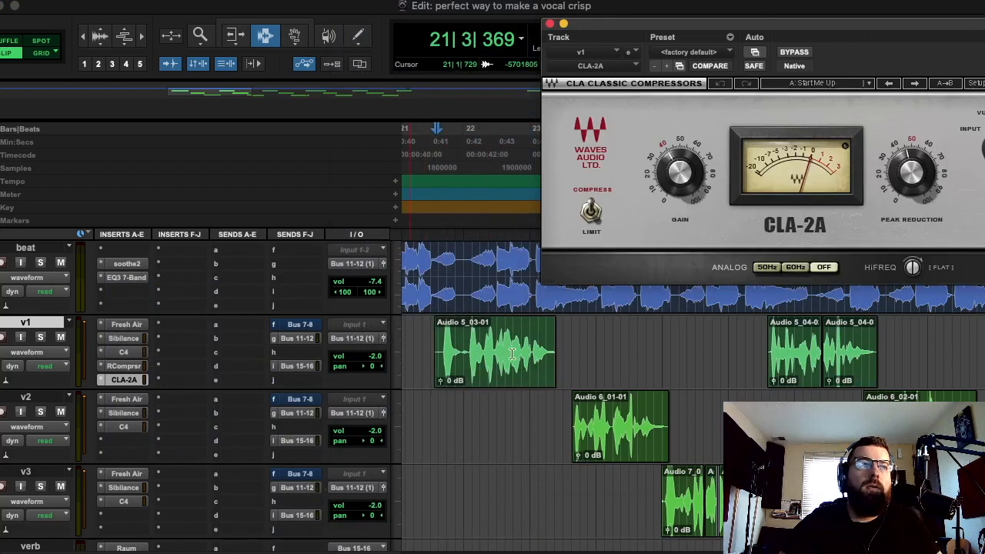
# - Set CLA-2A's gain to 36.64 and peak reduction to 45.56 while auditioning the bar 21 clip on v1
pyautogui.moveTo(680, 173)
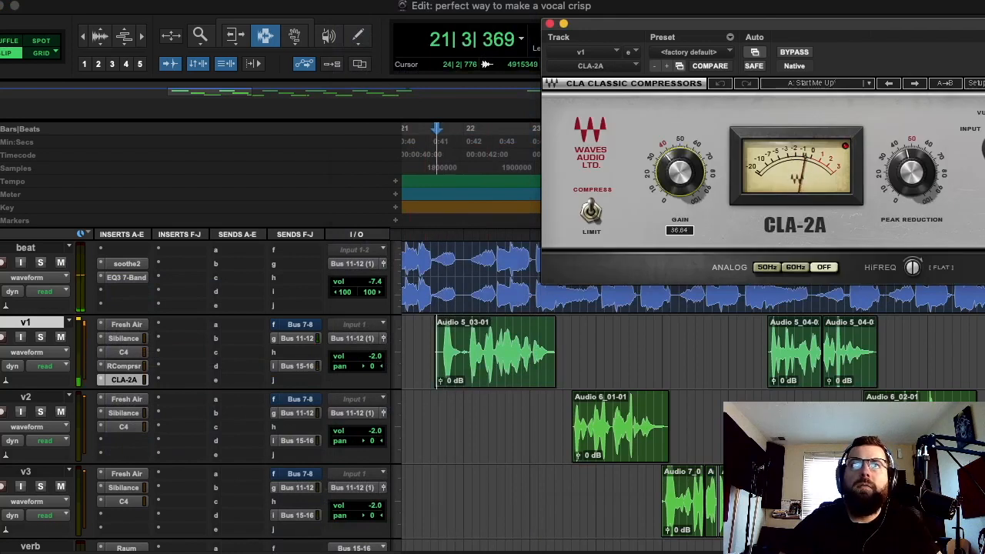
pyautogui.press('space')
pyautogui.press('space')
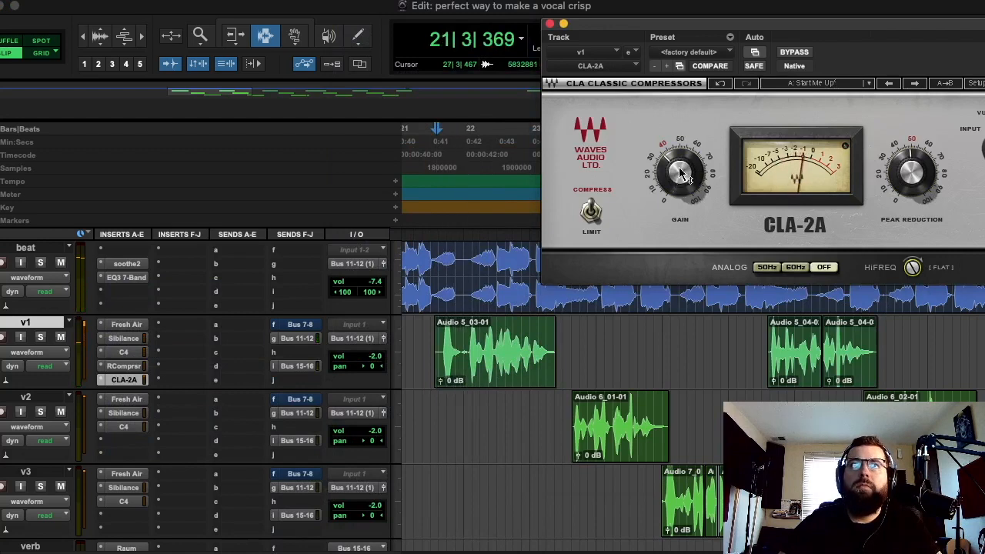
pyautogui.press('space')
pyautogui.moveTo(911, 173)
pyautogui.press('space')
pyautogui.moveTo(911, 173); pyautogui.dragTo(918, 172)
pyautogui.press('space')
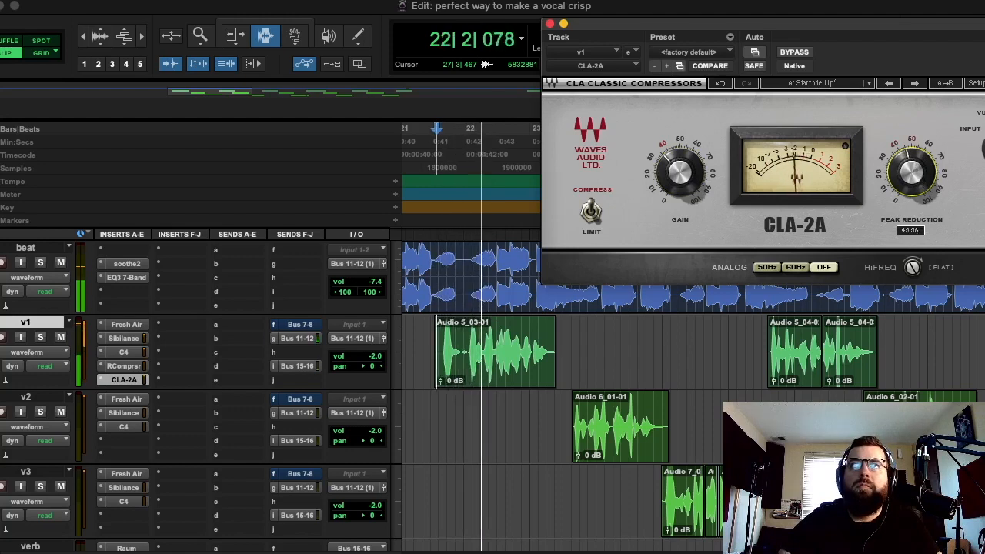
# - Adjust CLA-2A to peak reduction 46.86 and gain 36.00 during playback, comparing it against bypass
pyautogui.press('space')
pyautogui.press('space')
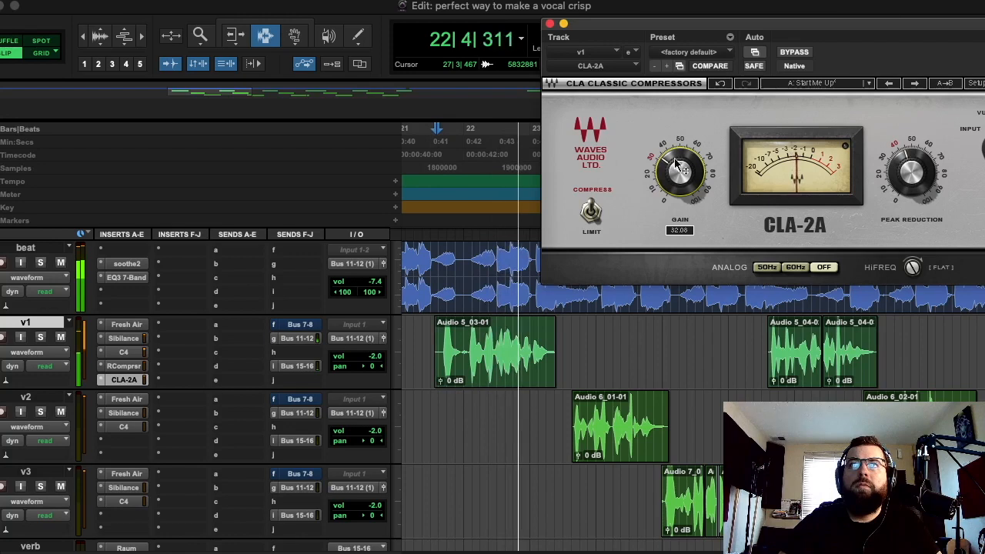
pyautogui.press('space')
pyautogui.press('space')
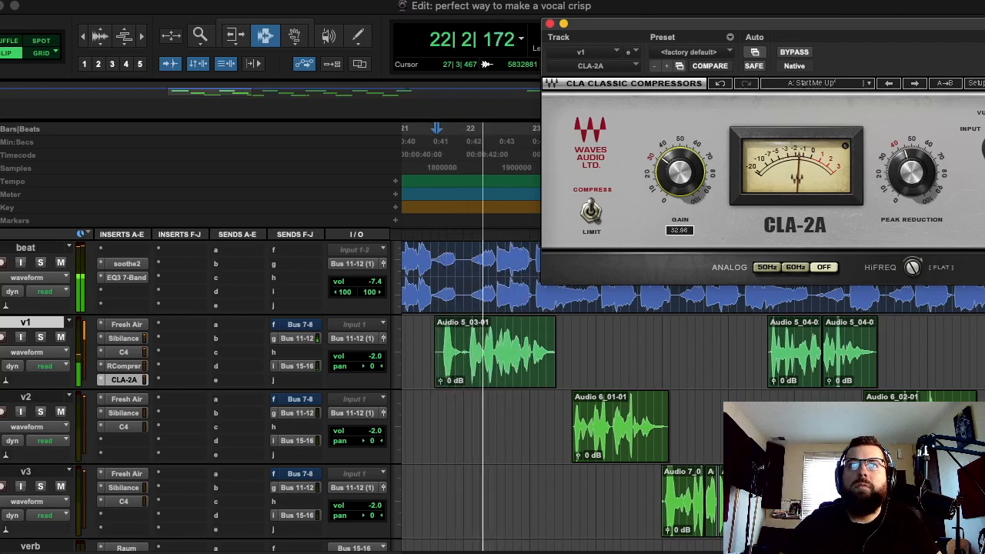
pyautogui.moveTo(679, 171); pyautogui.dragTo(679, 163)
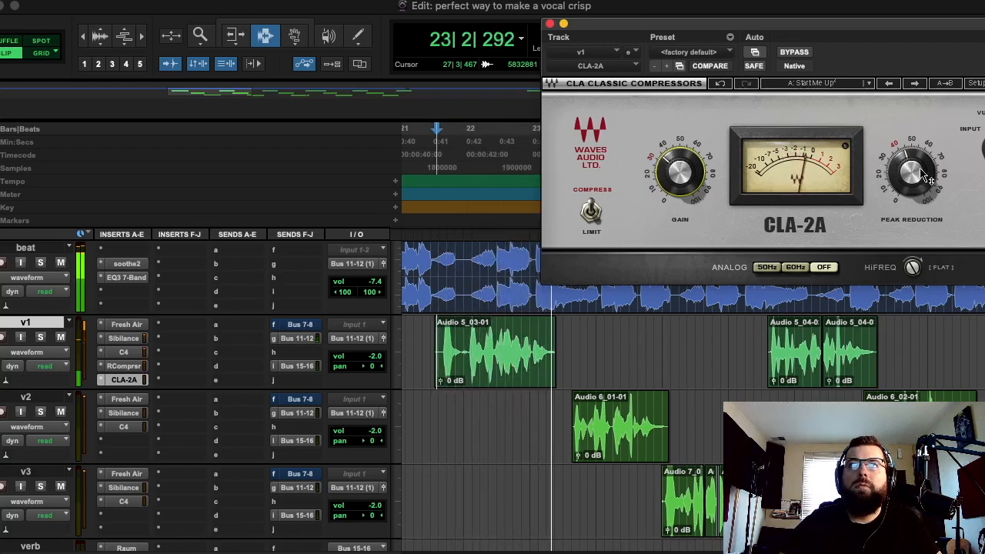
pyautogui.moveTo(926, 183); pyautogui.dragTo(926, 177)
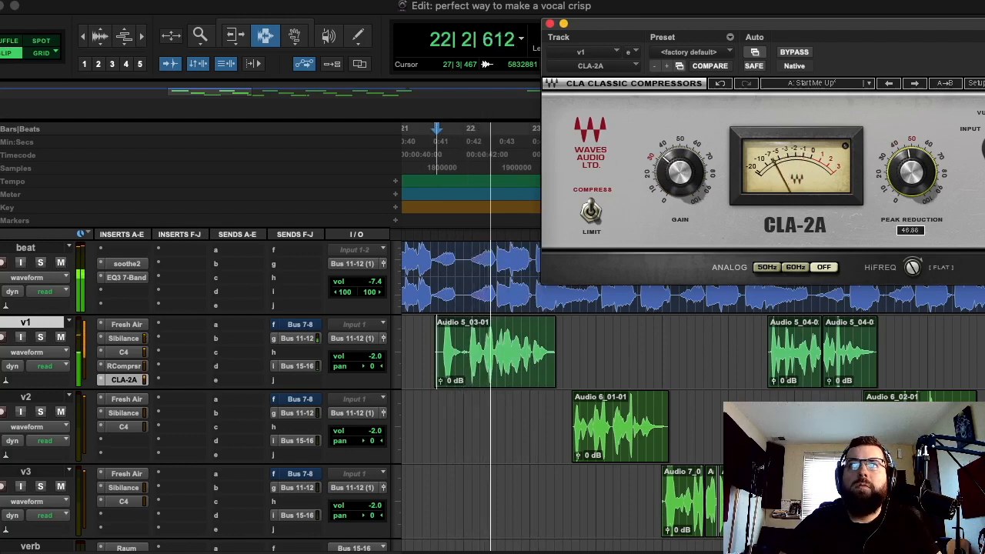
pyautogui.moveTo(680, 171); pyautogui.dragTo(675, 174)
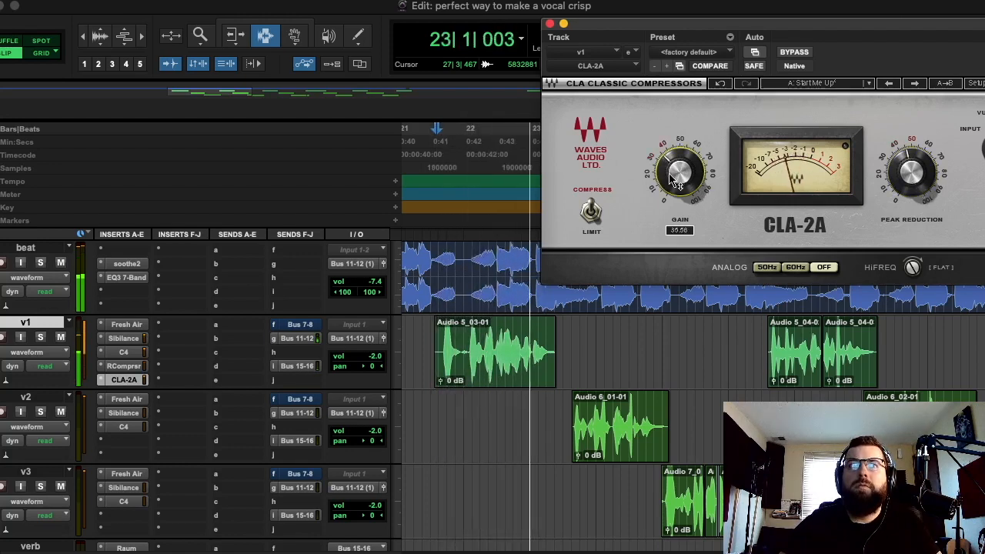
pyautogui.keyDown('super'); pyautogui.click(124, 381); pyautogui.keyUp('super')
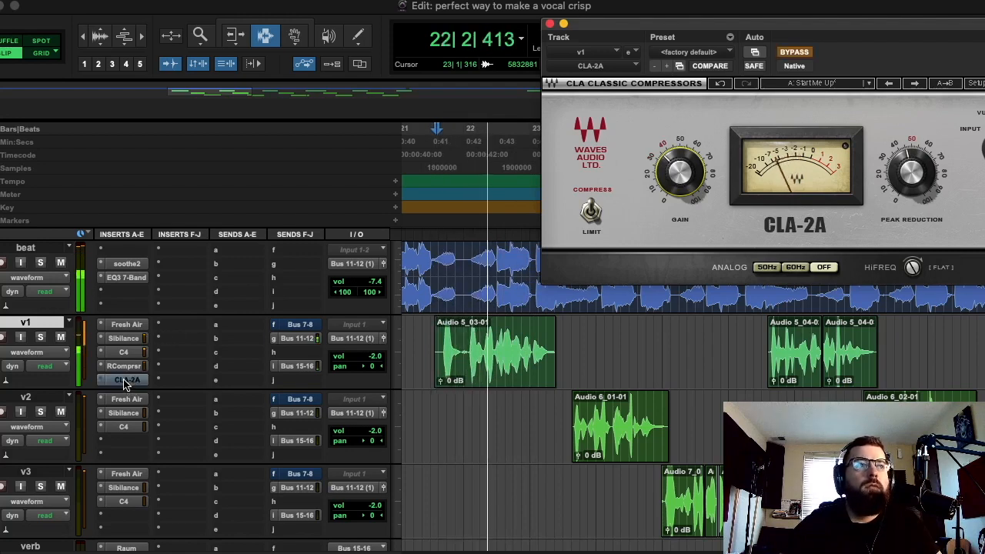
pyautogui.keyDown('super'); pyautogui.click(124, 381); pyautogui.keyUp('super')
pyautogui.moveTo(680, 174)
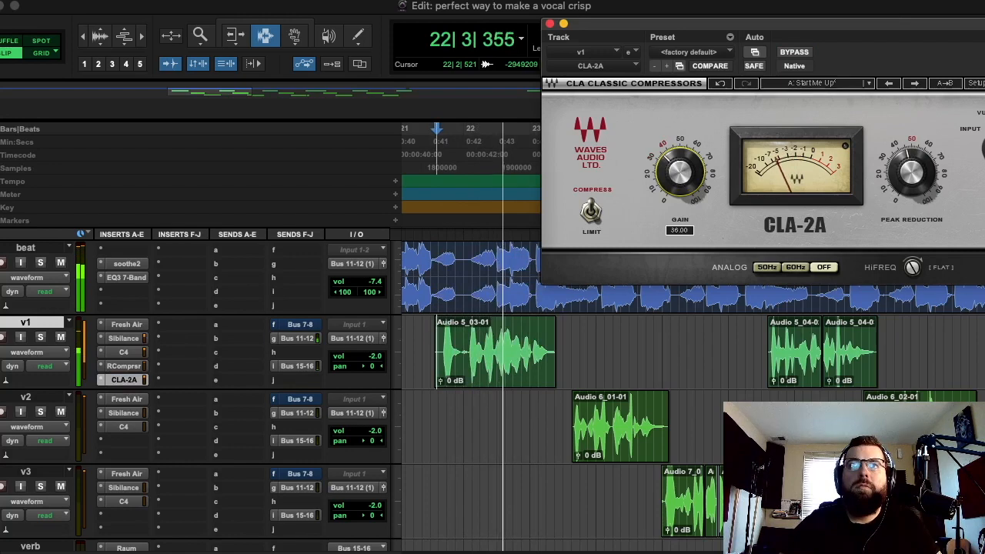
# - Fine-tune CLA-2A to gain 36.08 and peak reduction 44.52 while replaying the bar 21 vocal, and stop playback
pyautogui.moveTo(916, 275)
pyautogui.moveTo(918, 277); pyautogui.dragTo(917, 282)
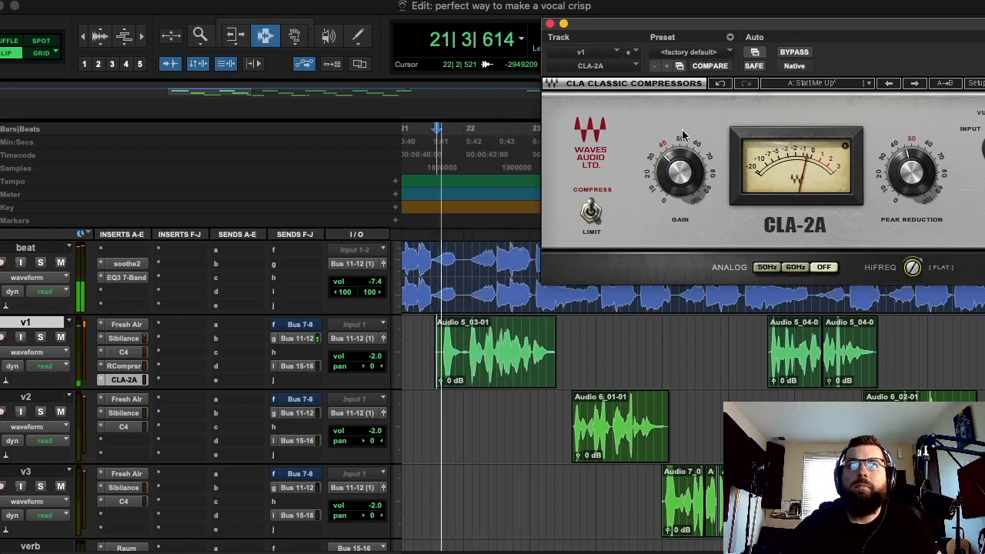
pyautogui.press('space')
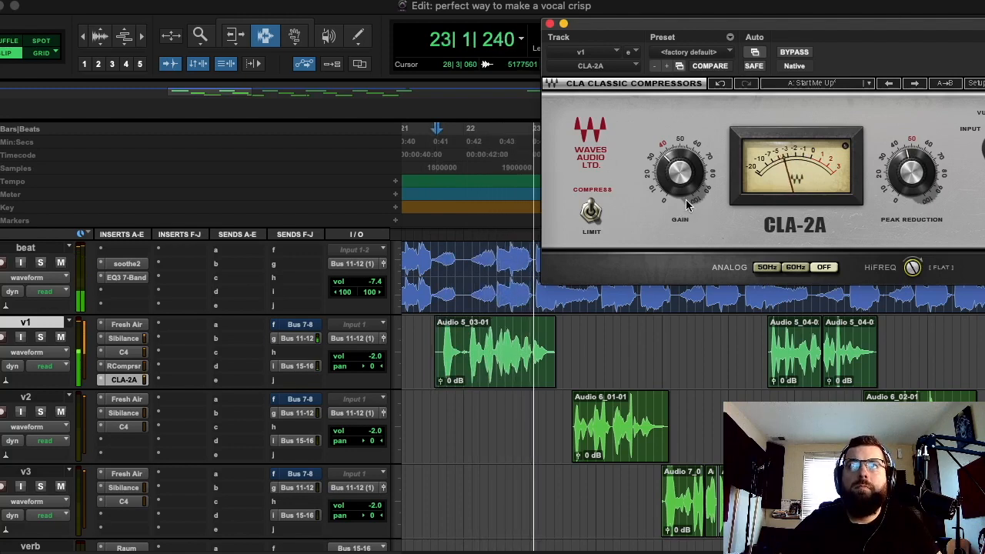
pyautogui.click(682, 175)
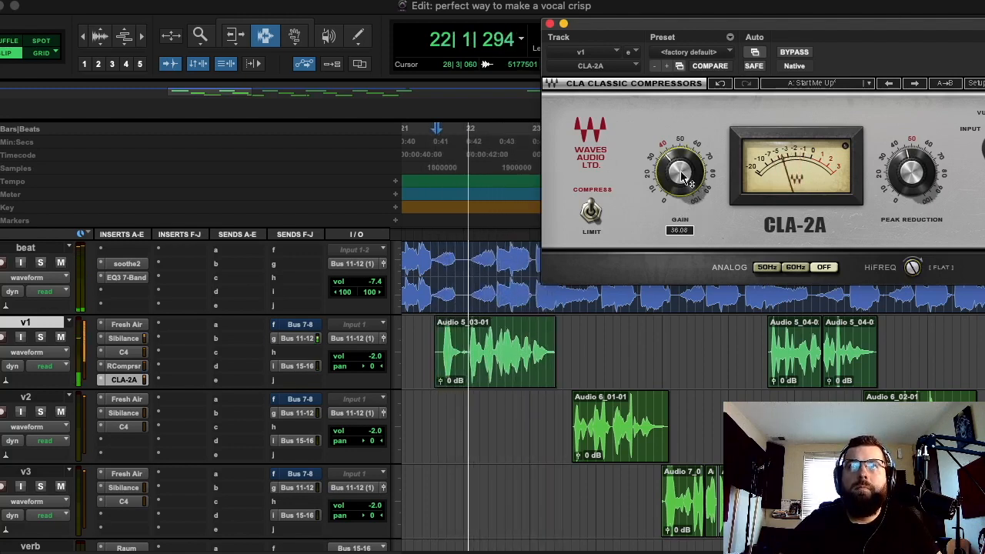
pyautogui.click(911, 173)
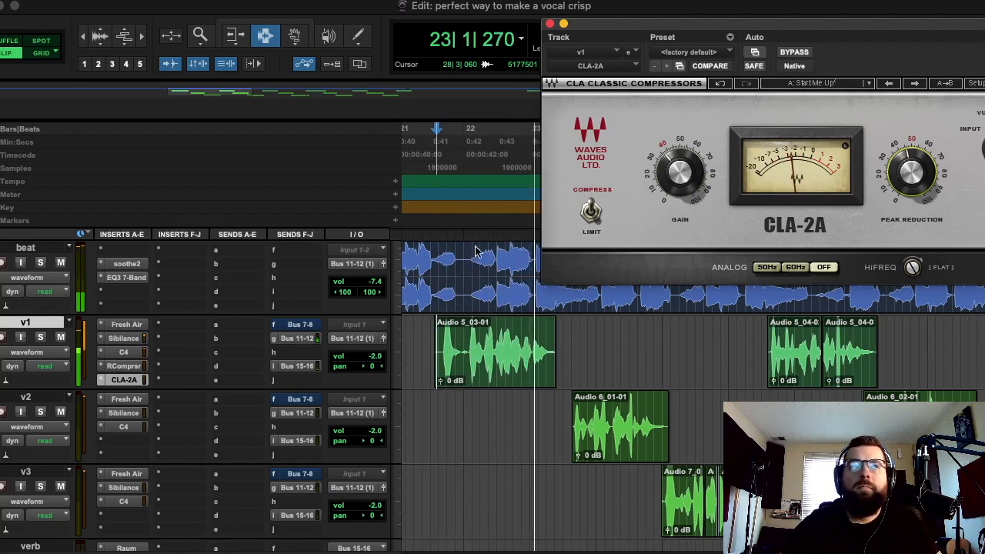
pyautogui.click(128, 328)
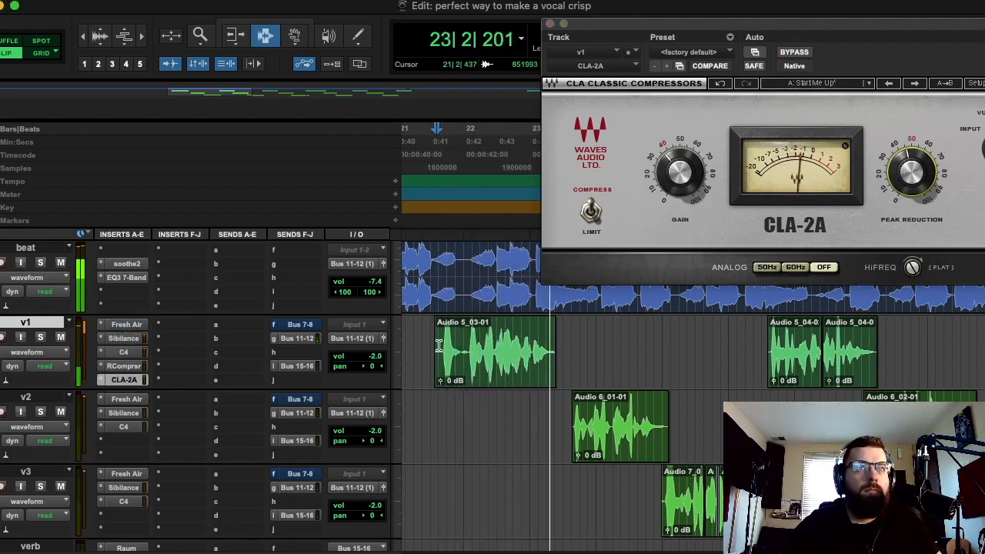
pyautogui.click(440, 314)
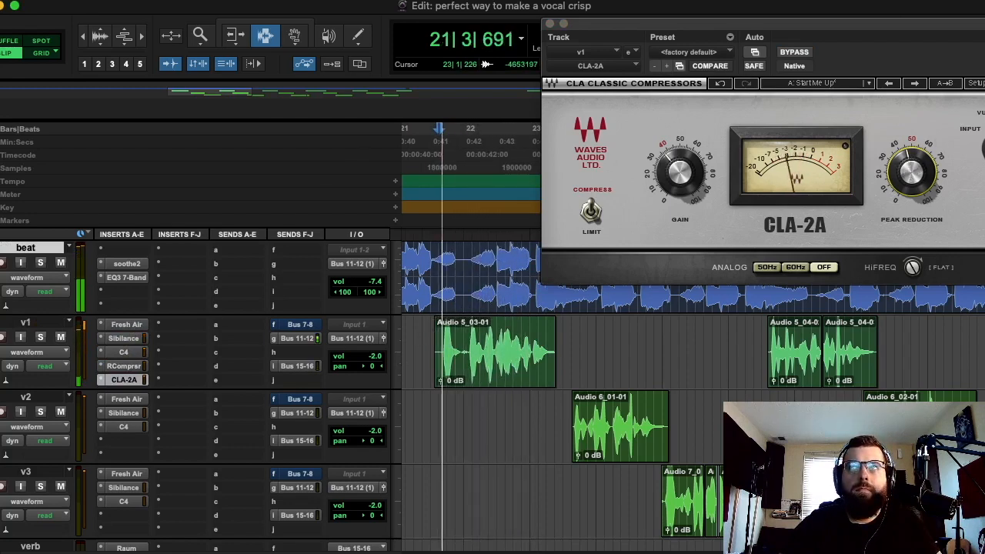
pyautogui.moveTo(916, 165); pyautogui.dragTo(916, 163)
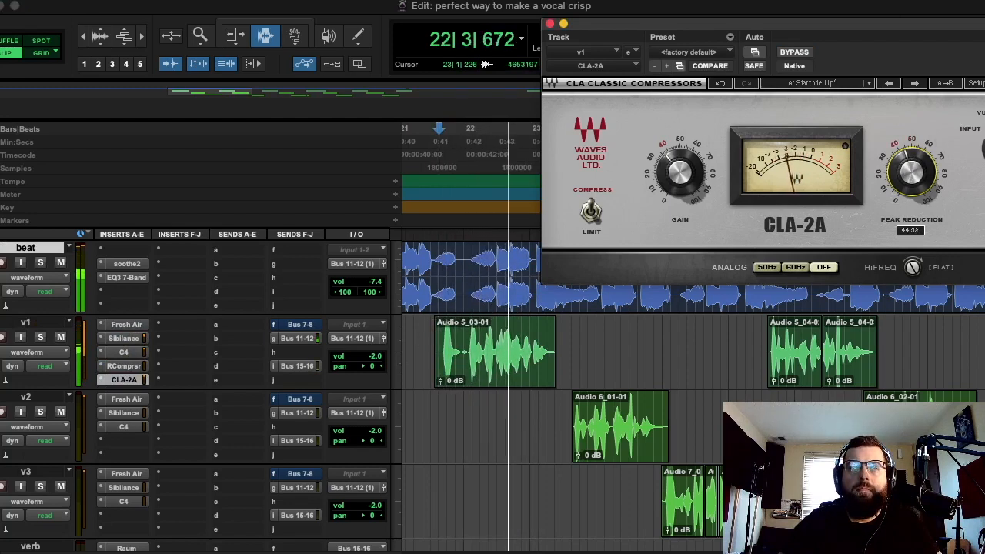
pyautogui.press('space')
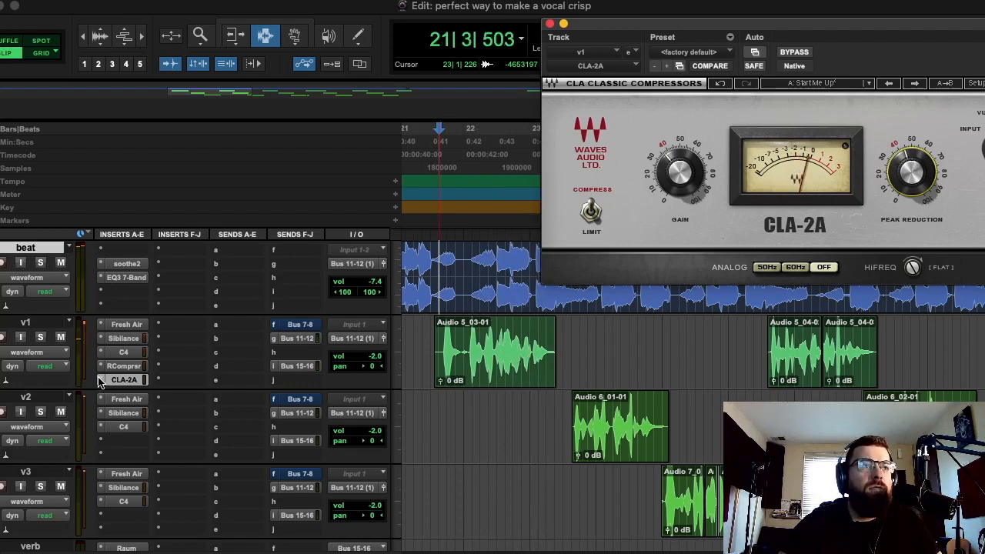
# - Replace CLA-2A on v1 with Scheps Omni Channel (mono) and reposition the plug-in window to show all its modules
pyautogui.click(98, 382)
pyautogui.moveTo(154, 381)
pyautogui.moveTo(248, 385)
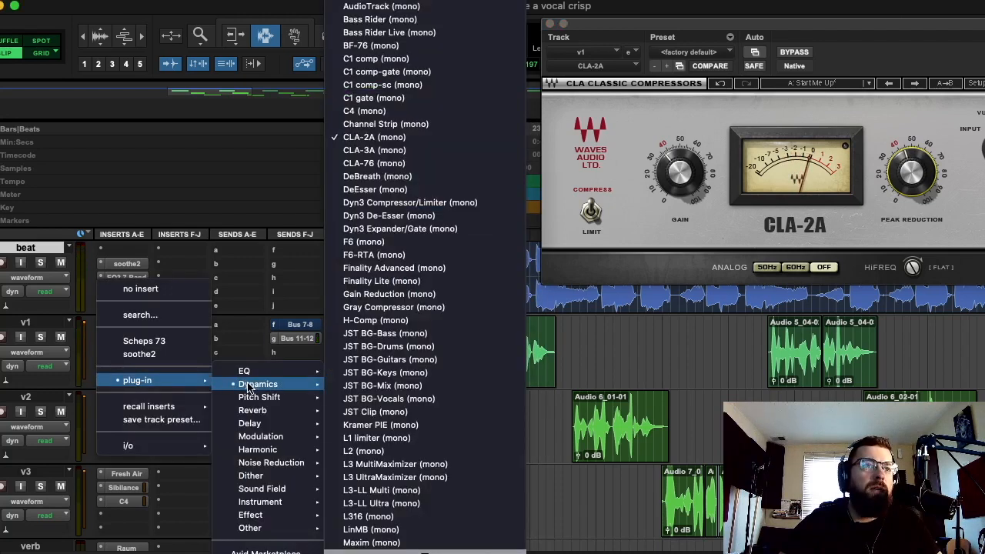
pyautogui.scroll(-5, 438, 439)
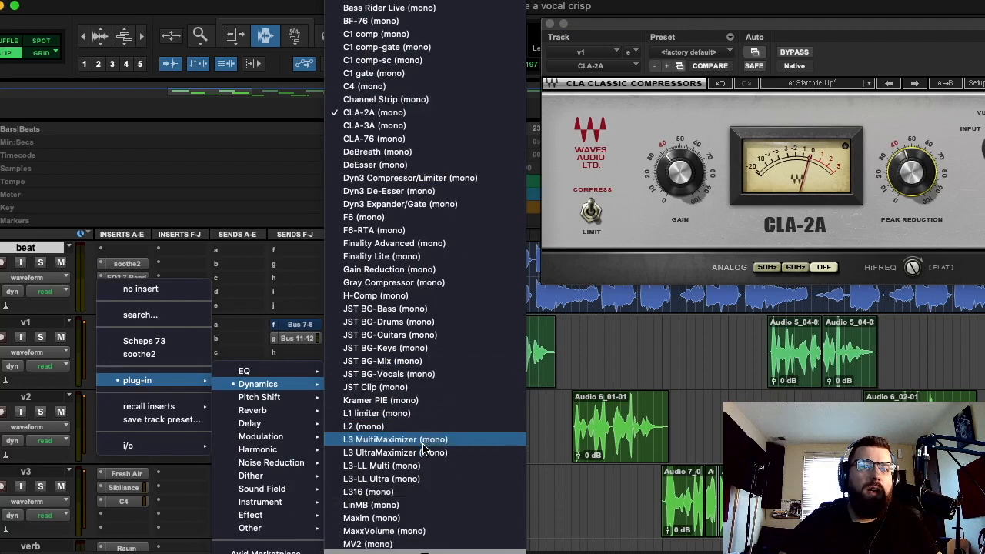
pyautogui.scroll(-3, 428, 488)
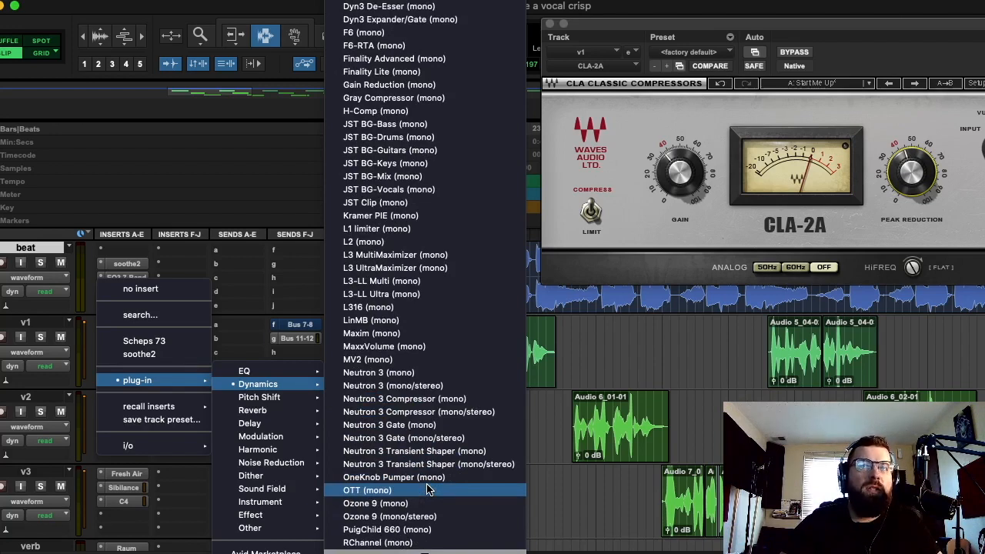
pyautogui.scroll(-2, 418, 499)
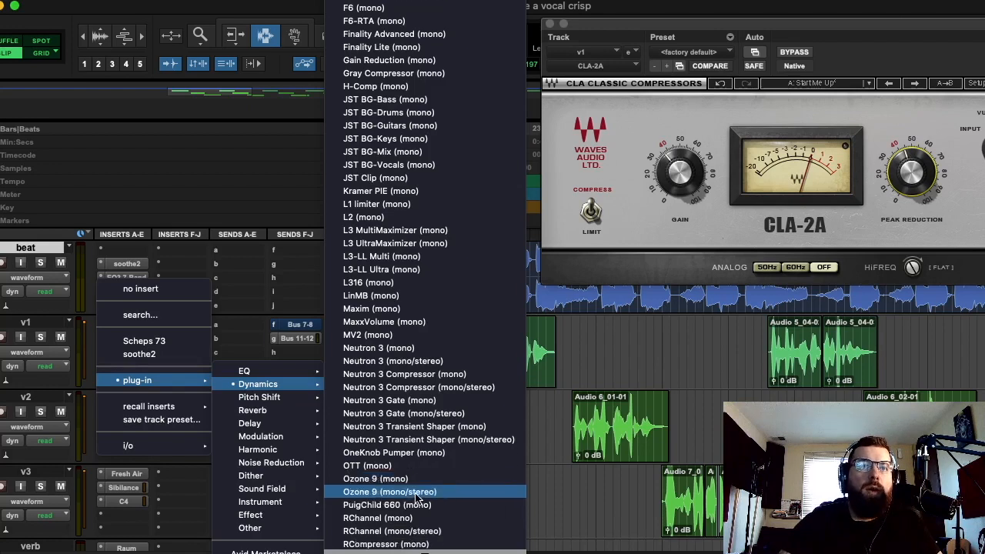
pyautogui.scroll(-12, 431, 485)
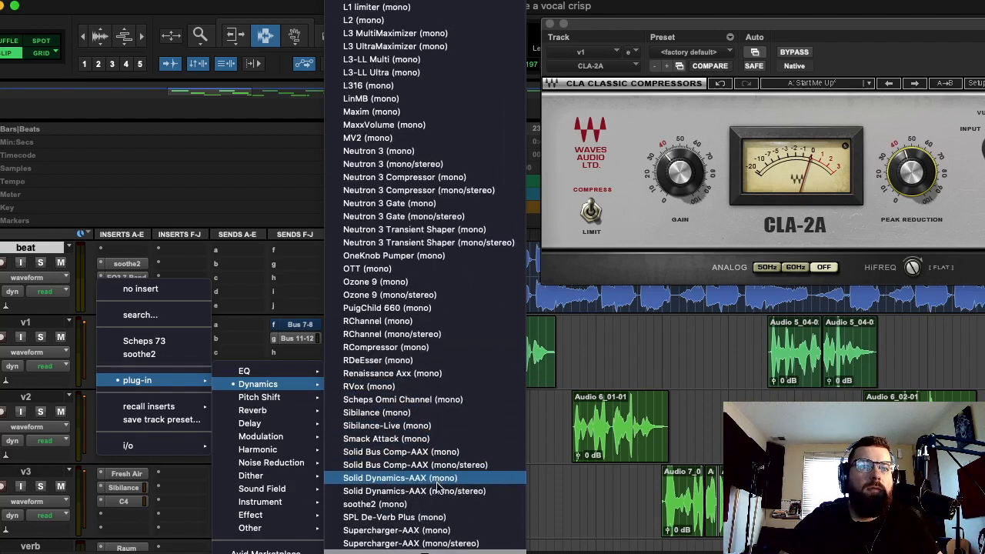
pyautogui.click(435, 413)
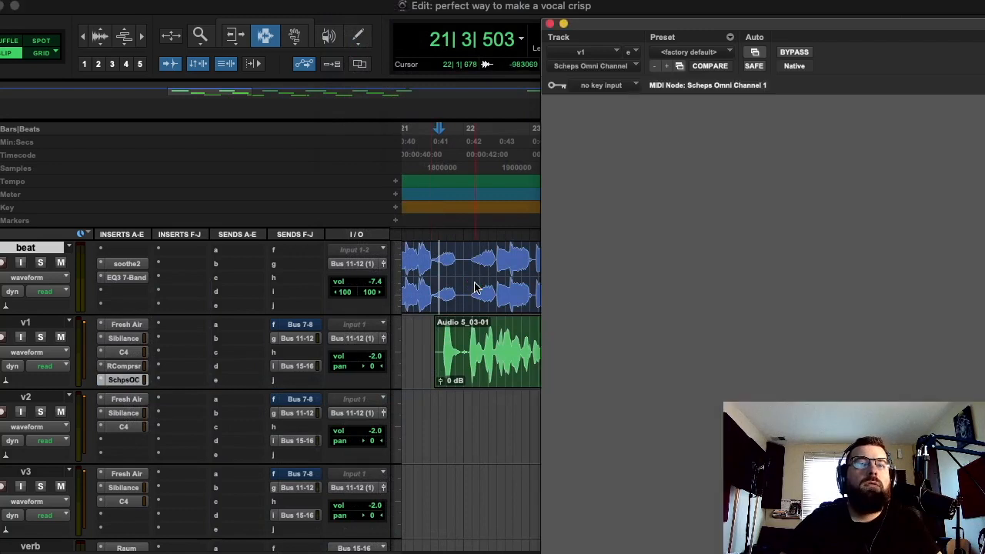
pyautogui.moveTo(775, 21); pyautogui.dragTo(472, 29)
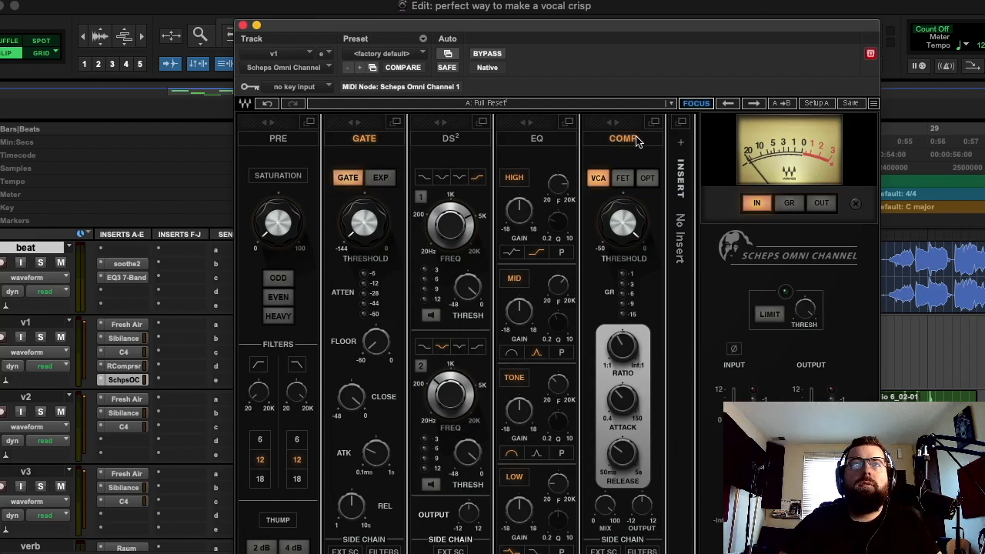
# - Move Scheps Omni Channel's COMP module ahead of the gate and set the compressor to OPT mode after trying FET
pyautogui.moveTo(625, 123); pyautogui.dragTo(385, 132)
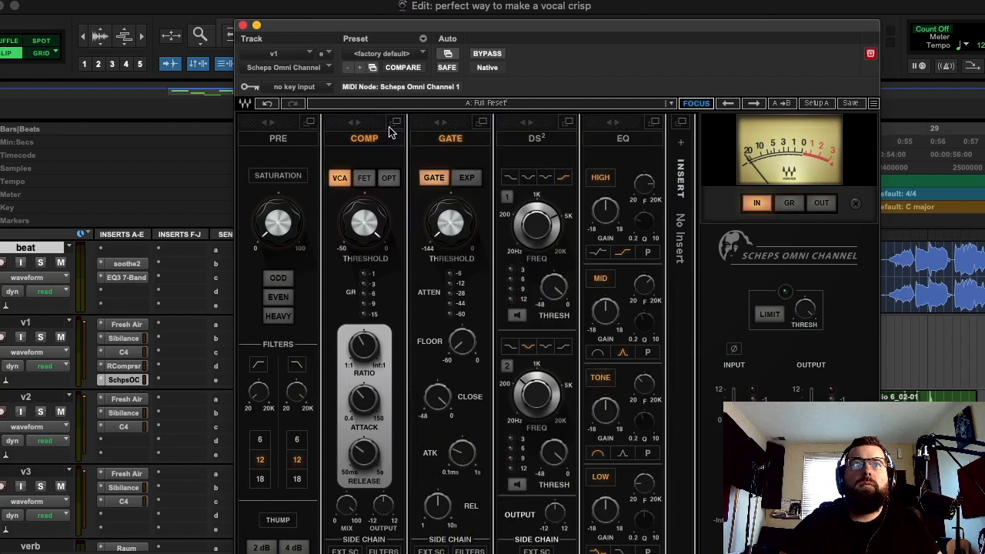
pyautogui.click(365, 178)
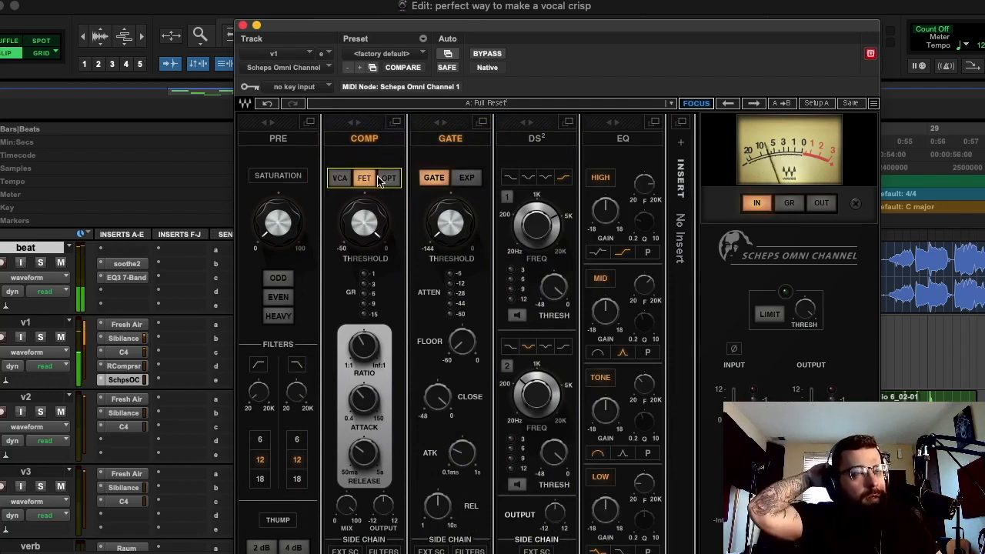
pyautogui.click(388, 179)
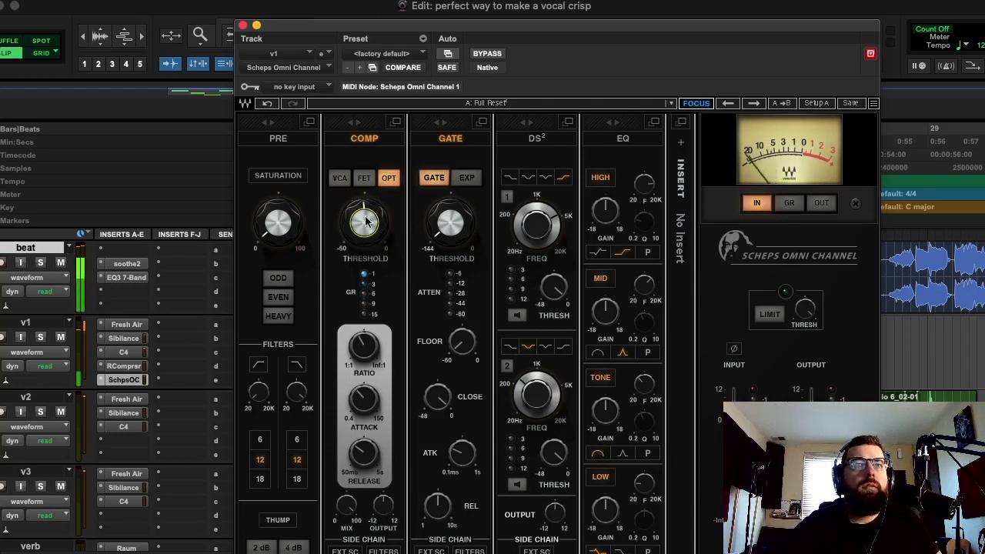
# - Set the Omni Channel compressor's mix to 31.4 on v1 and compare the sound against bypass during playback
pyautogui.moveTo(351, 514); pyautogui.dragTo(351, 531)
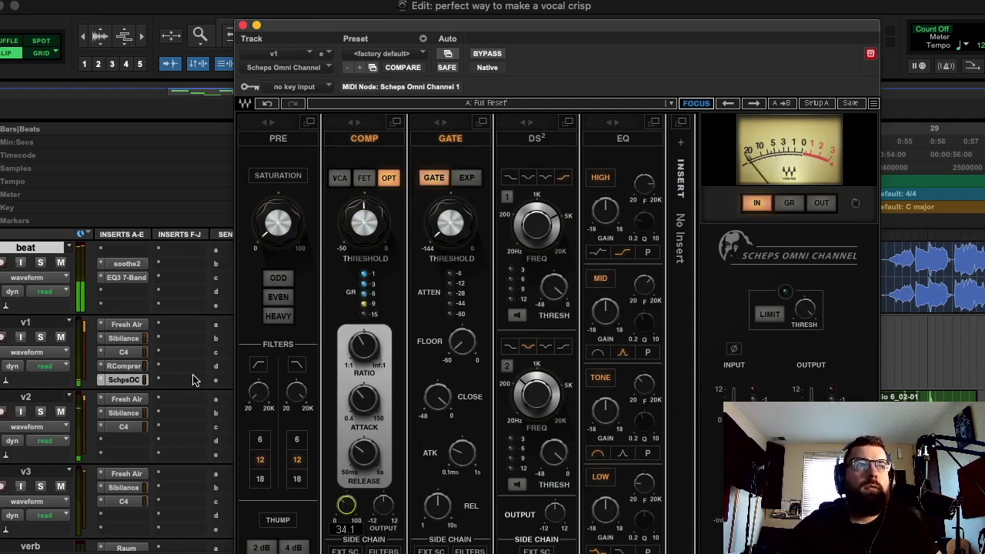
pyautogui.moveTo(348, 507); pyautogui.dragTo(348, 517)
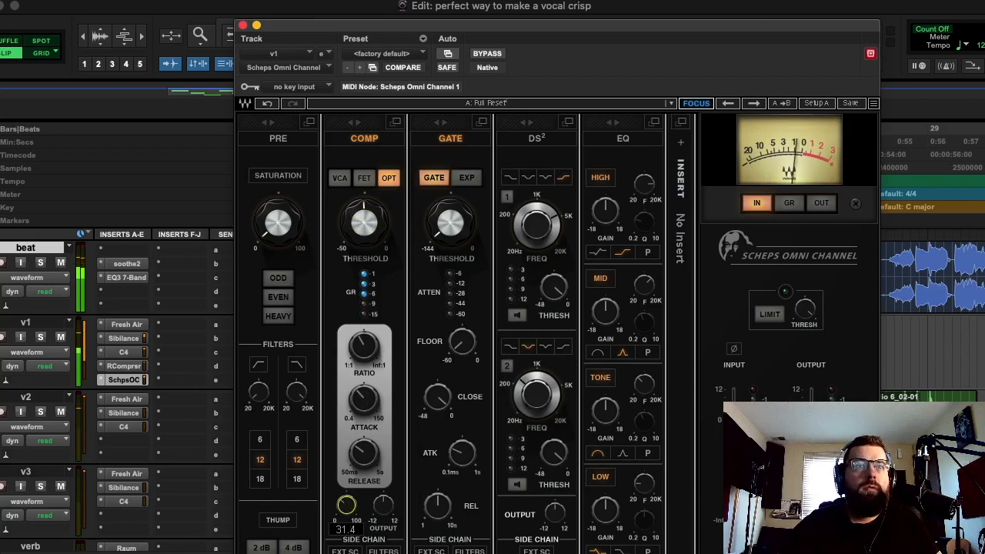
pyautogui.click(38, 341)
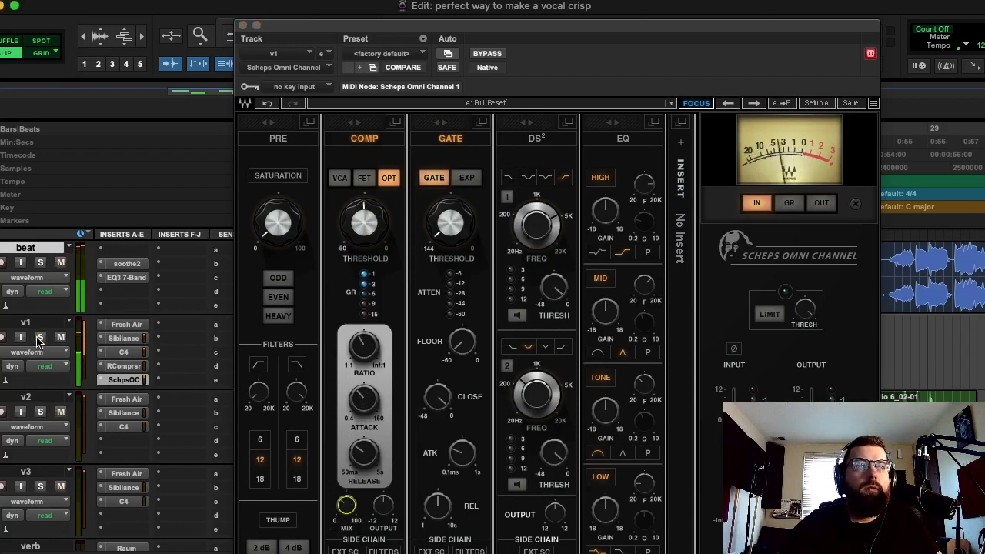
pyautogui.click(487, 54)
pyautogui.click(489, 57)
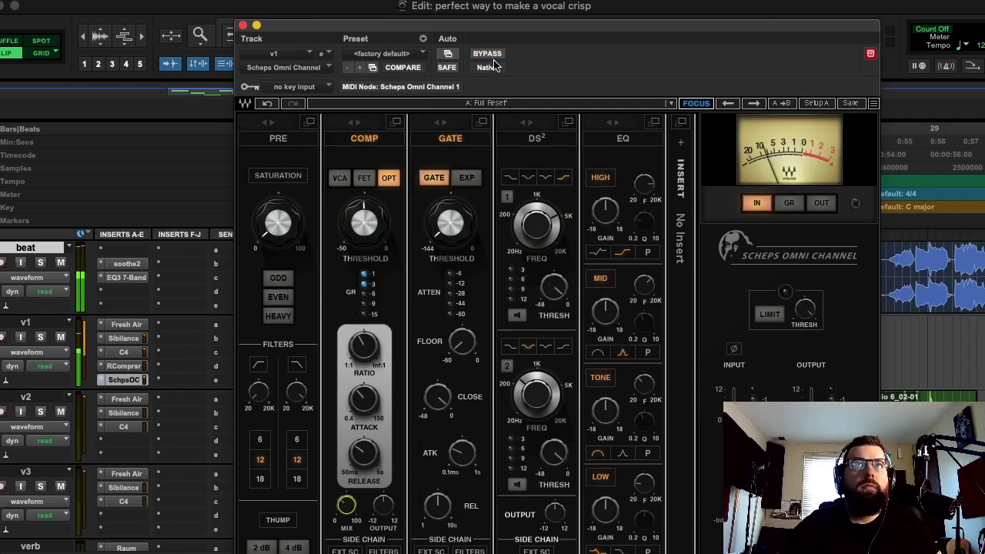
# - Lower the OPT compressor's threshold slightly on v1 and set its mix to 31.2
pyautogui.moveTo(380, 241); pyautogui.dragTo(379, 245)
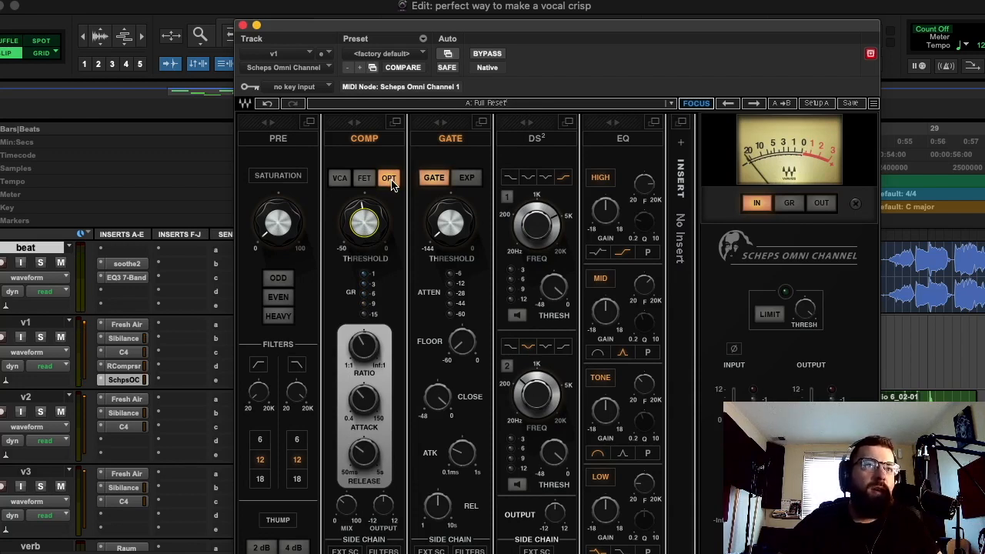
pyautogui.moveTo(348, 507); pyautogui.dragTo(348, 523)
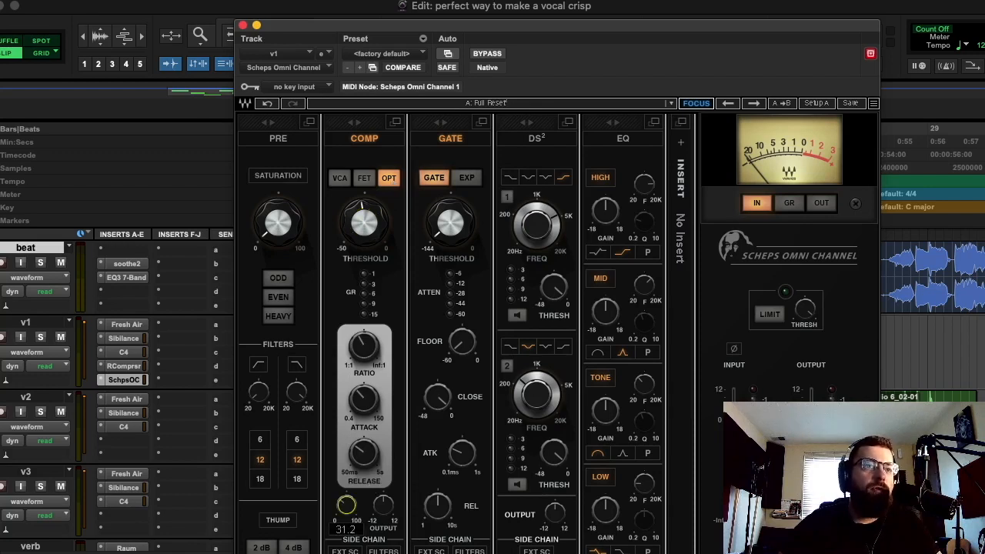
pyautogui.moveTo(348, 523); pyautogui.dragTo(348, 525)
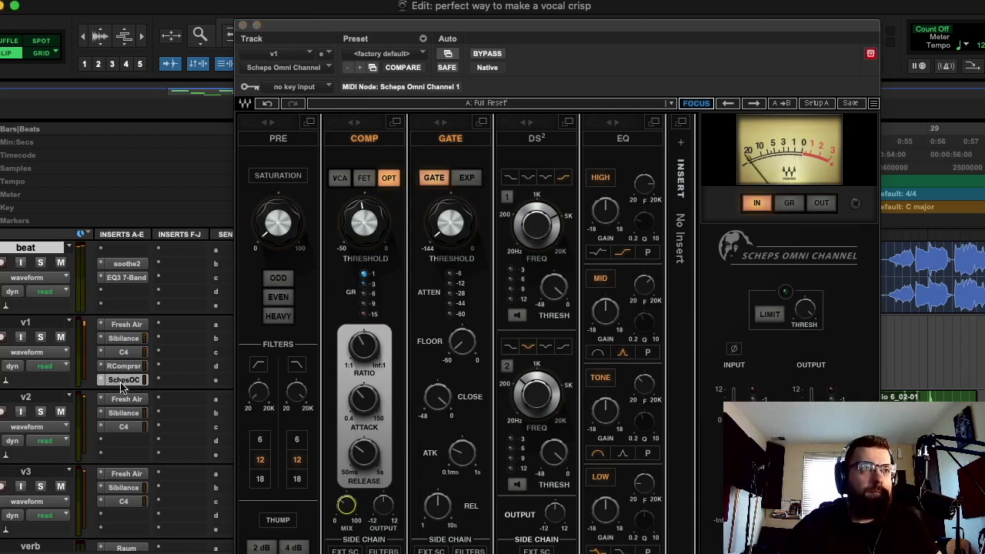
# - Copy Scheps Omni Channel from v1 onto v2 and v3 after C4, and close the plug-in window
pyautogui.moveTo(126, 440); pyautogui.dragTo(127, 442)
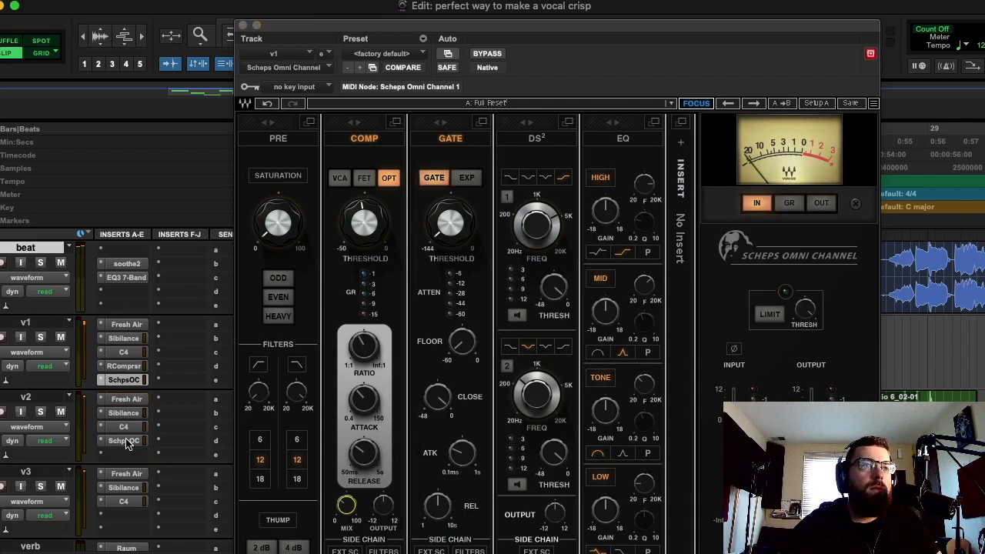
pyautogui.moveTo(129, 510); pyautogui.dragTo(130, 518)
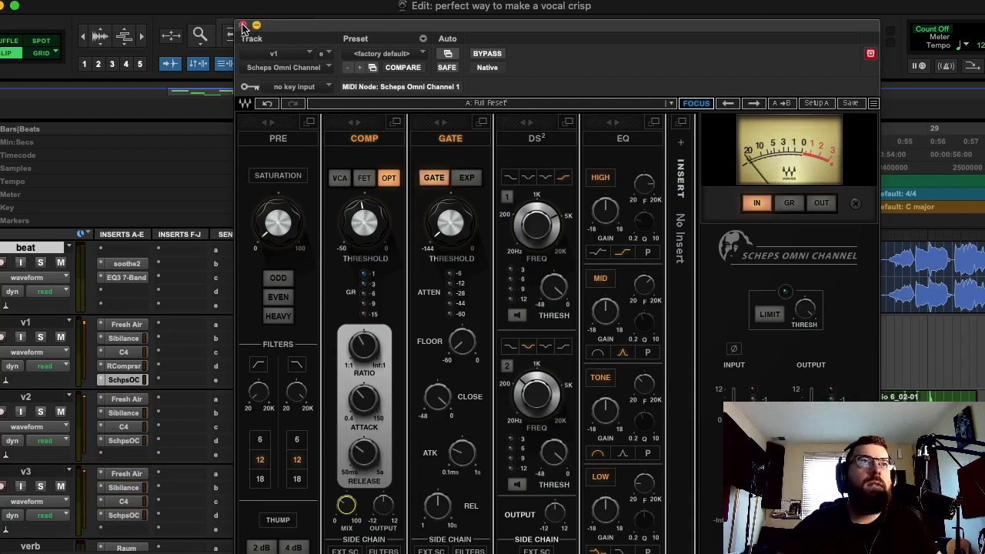
pyautogui.click(244, 27)
# - Audition the vocal tracks from bar 21 through bar 28 and return the playback position to the first v1 clip
pyautogui.click(428, 327)
pyautogui.press('space')
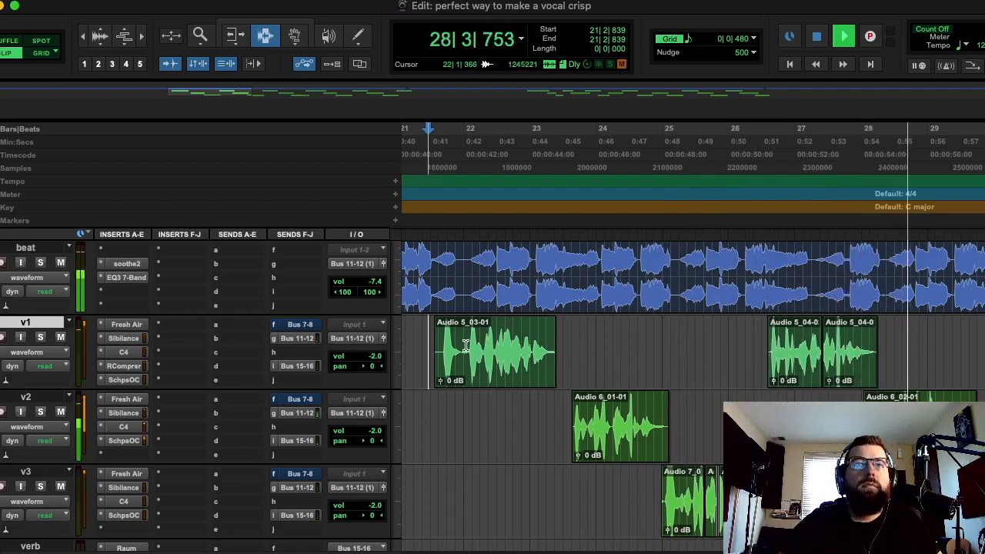
pyautogui.press('space')
pyautogui.click(436, 333)
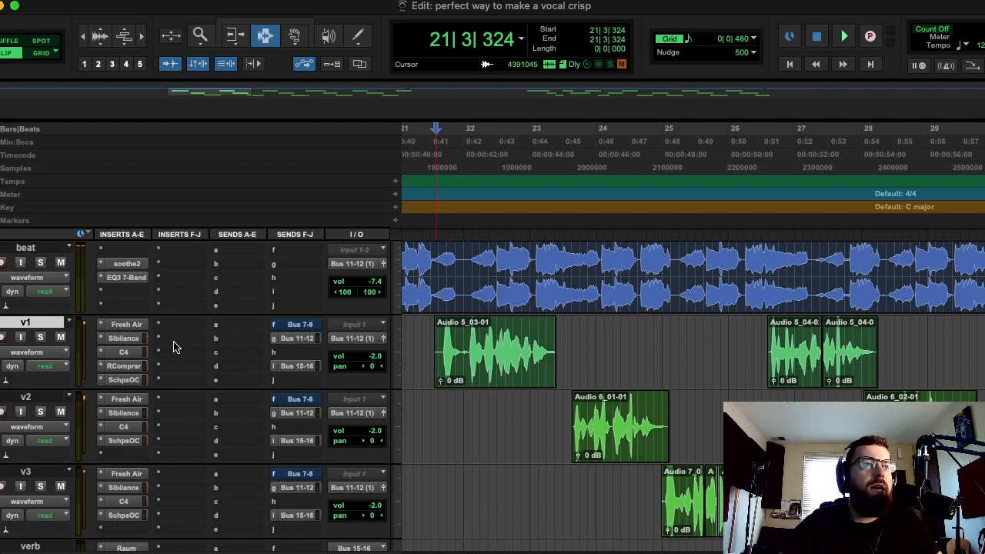
# - Enable DS² band 1 in v1's Omni Channel at 4490 Hz with threshold -19.7 while playing the bar 21 vocal
pyautogui.click(439, 342)
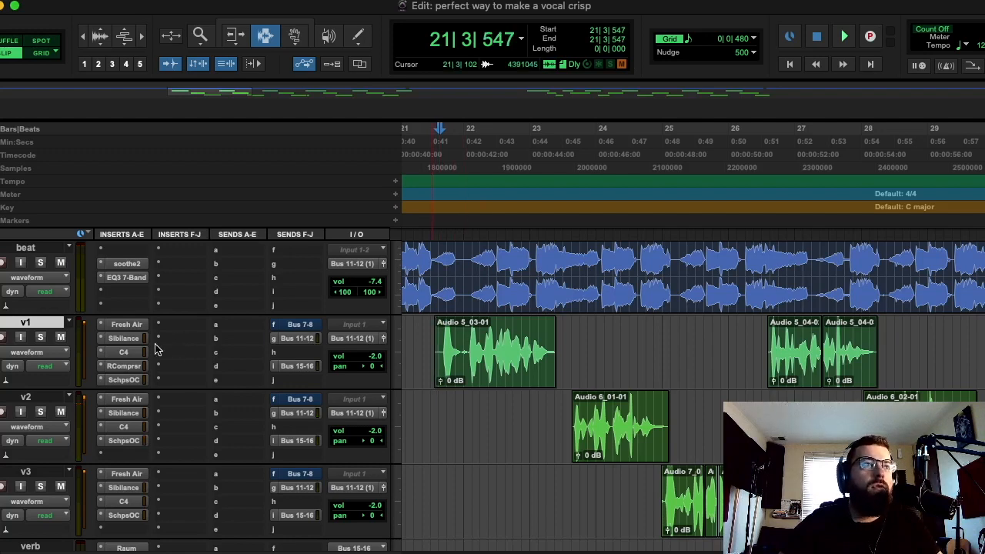
pyautogui.press('space')
pyautogui.click(123, 380)
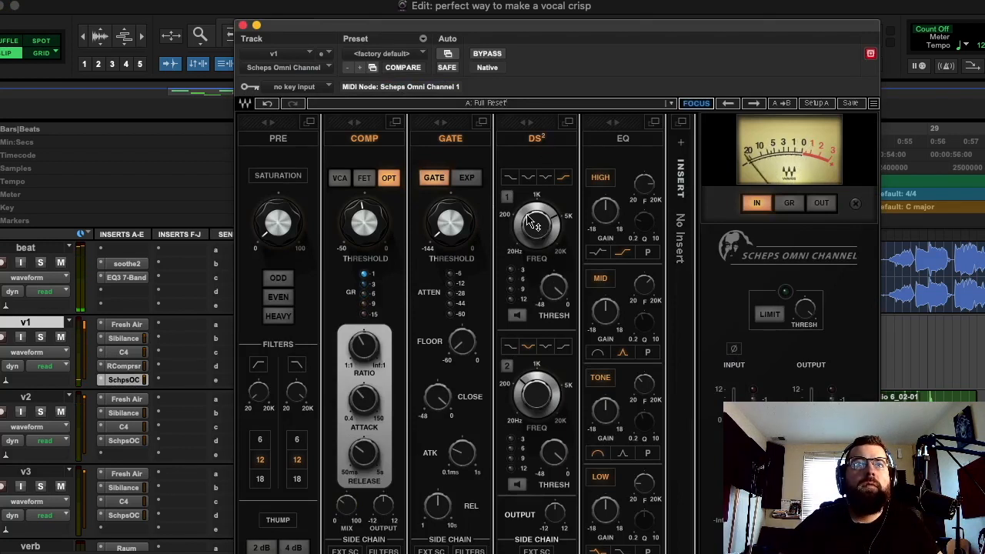
pyautogui.click(505, 199)
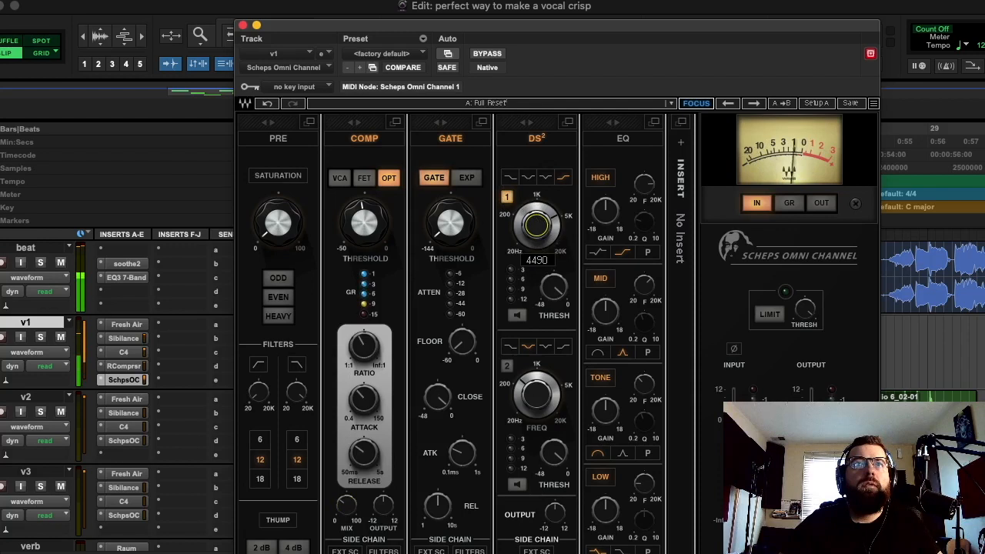
pyautogui.click(553, 288)
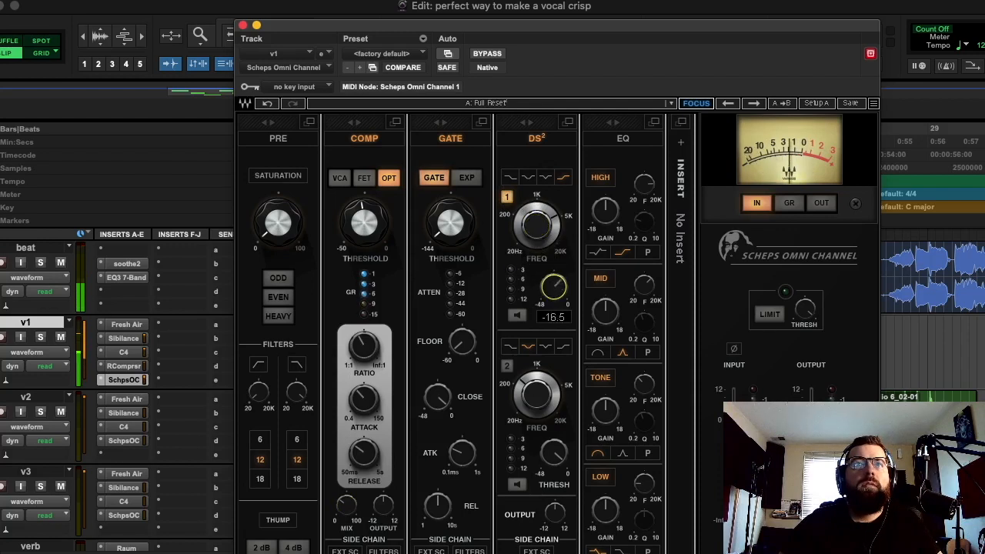
pyautogui.moveTo(553, 287); pyautogui.dragTo(552, 291)
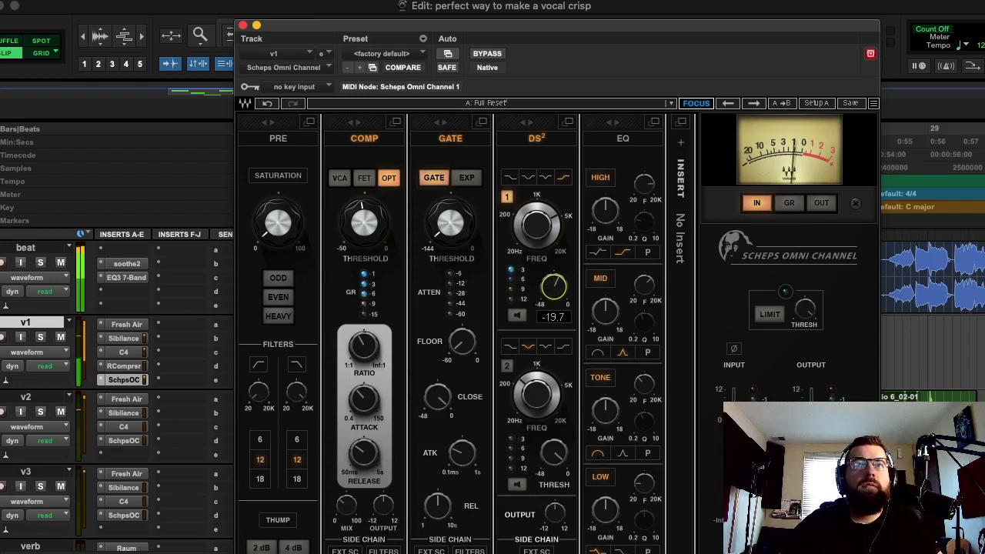
# - Copy v1's updated Omni Channel with the de-esser settings over the ones on v2 and v3, and close its window
pyautogui.moveTo(129, 385); pyautogui.dragTo(127, 524)
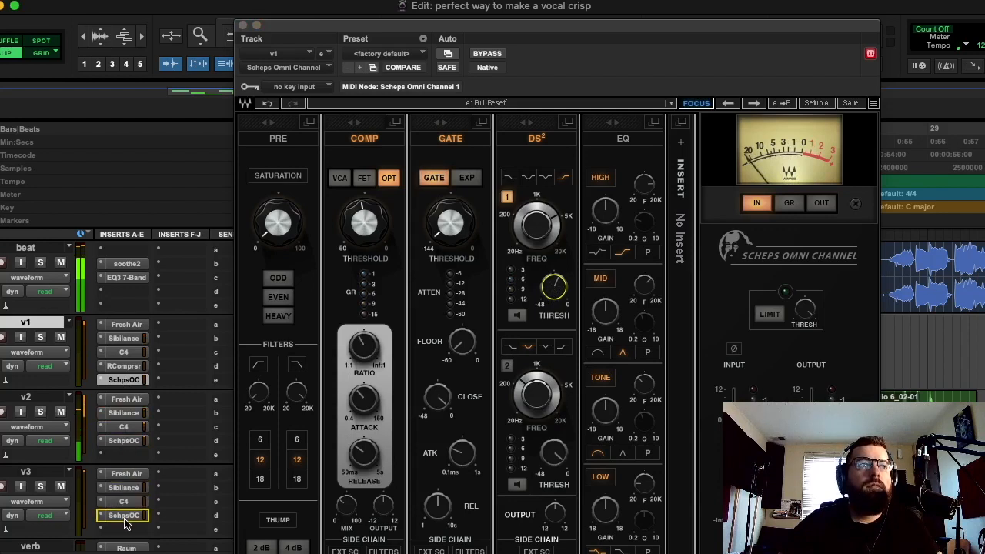
pyautogui.click(243, 26)
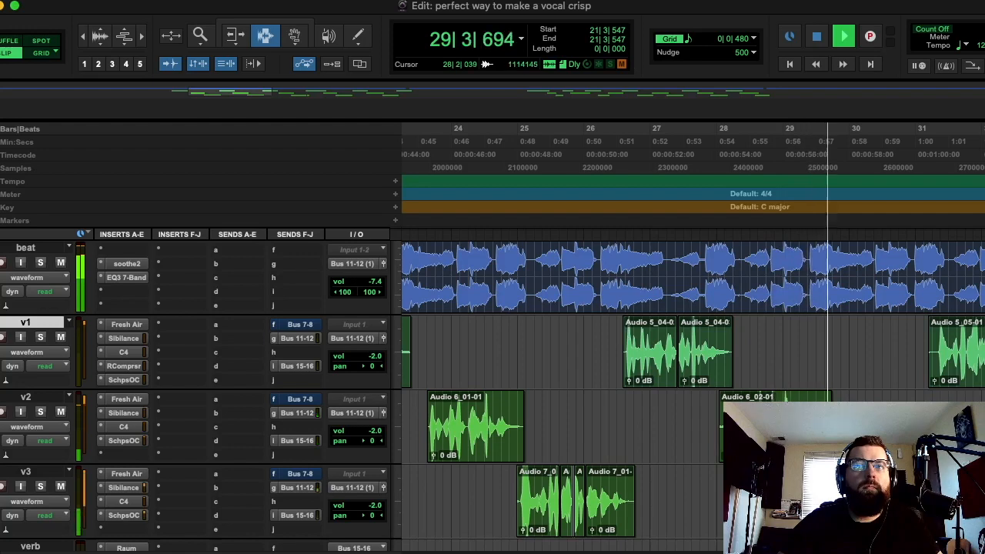
# - Enable the limiter in v2's Omni Channel with threshold -14.0 while playing the v2 clip from bar 28
pyautogui.click(733, 427)
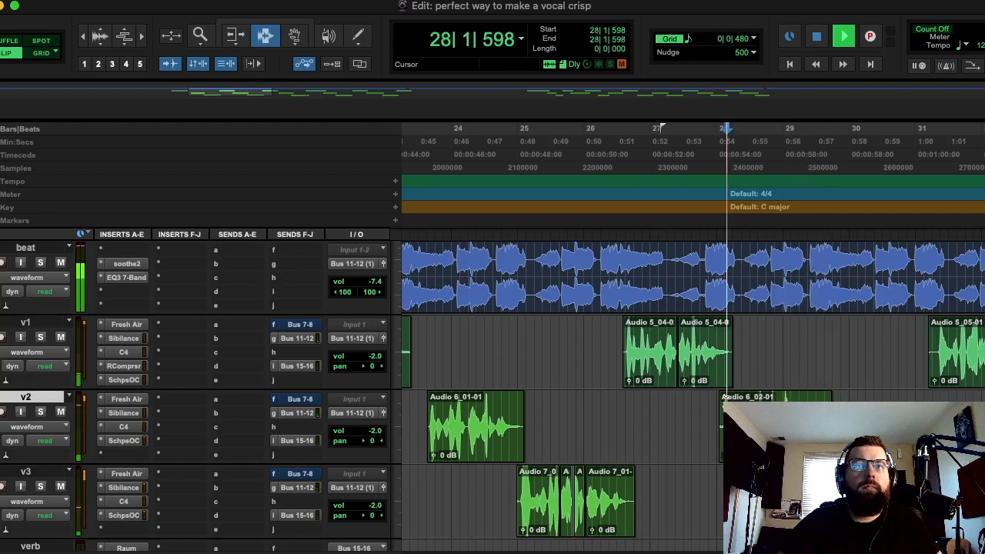
pyautogui.click(123, 440)
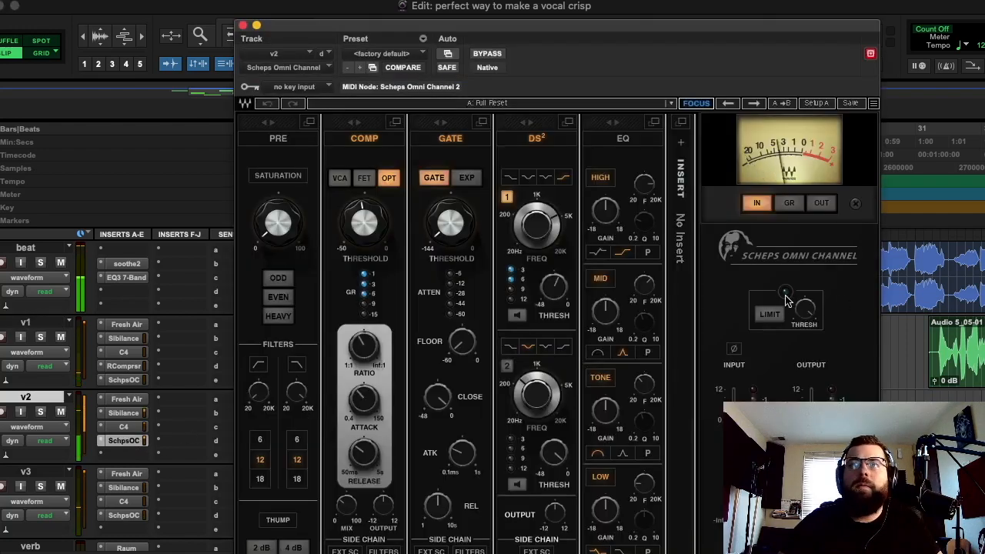
pyautogui.click(770, 314)
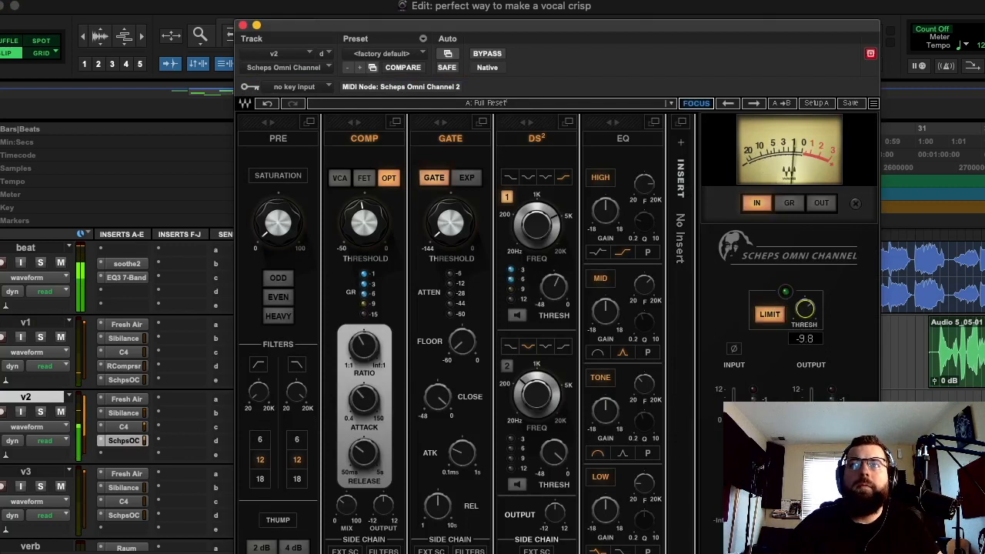
pyautogui.moveTo(805, 309); pyautogui.dragTo(818, 322)
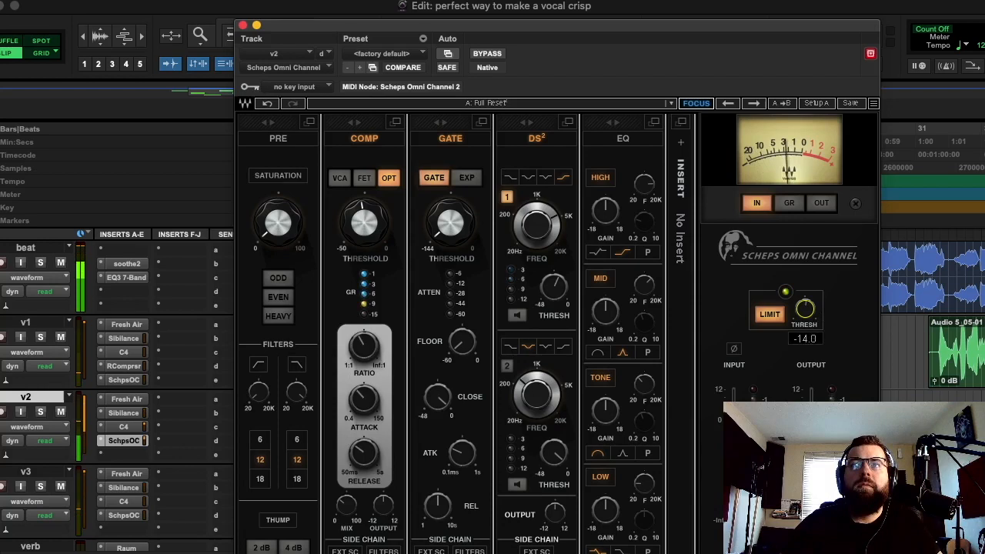
# - Fine-tune the limiter threshold and raise the output level in v2's Omni Channel, moving the window to expose the output fader
pyautogui.moveTo(805, 308); pyautogui.dragTo(814, 311)
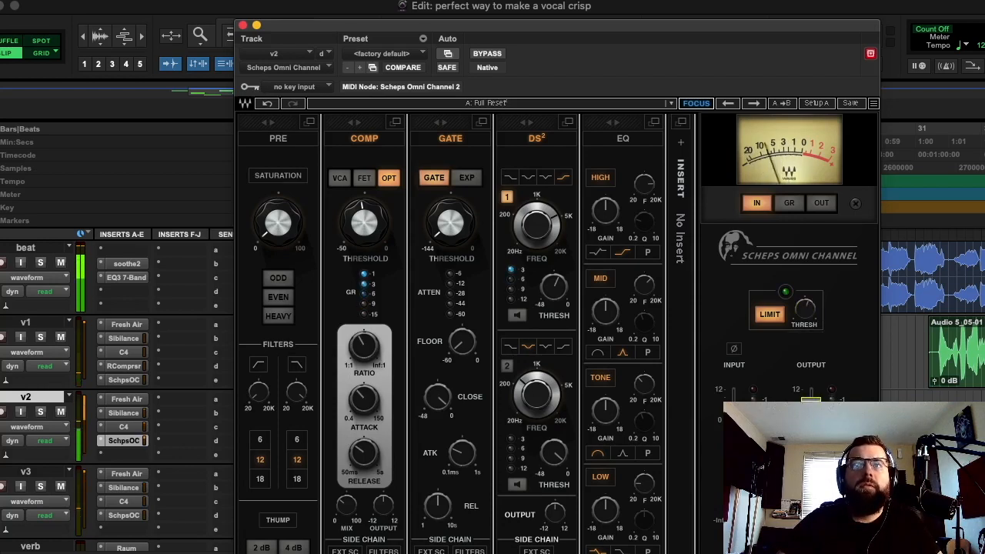
pyautogui.moveTo(812, 325); pyautogui.dragTo(805, 309)
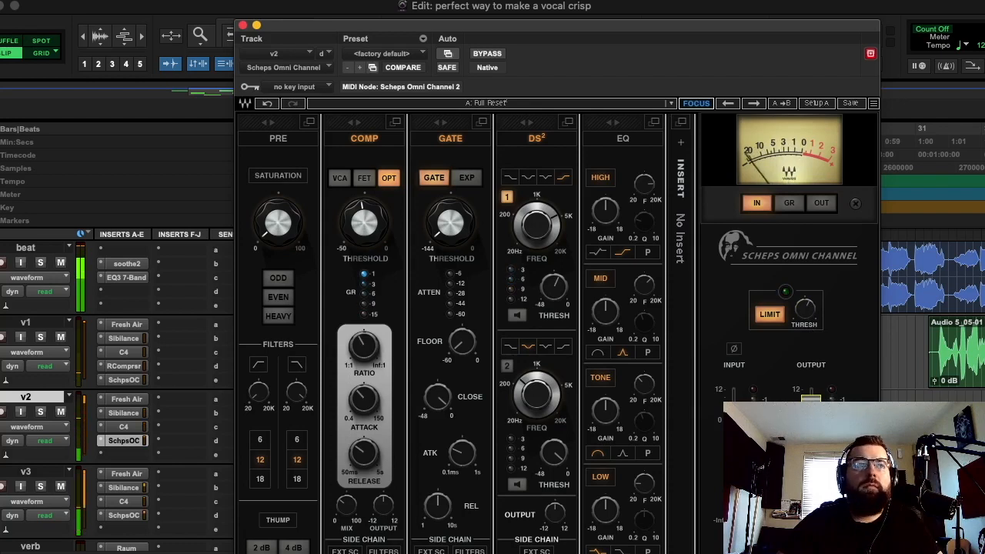
pyautogui.moveTo(281, 48); pyautogui.dragTo(241, 2)
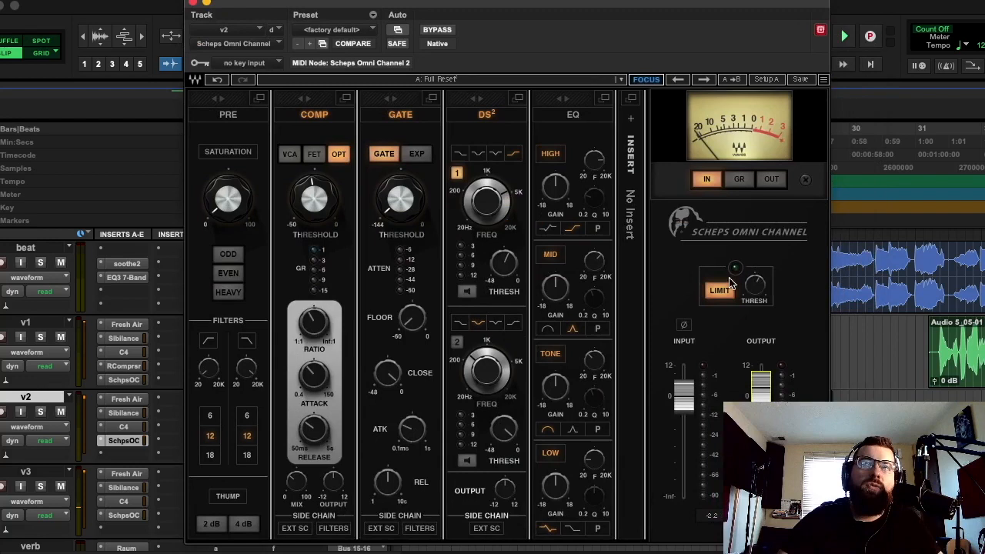
# - Audition v2's limited vocal, then copy its Omni Channel over the one on v3 and close the plug-in window
pyautogui.press('space')
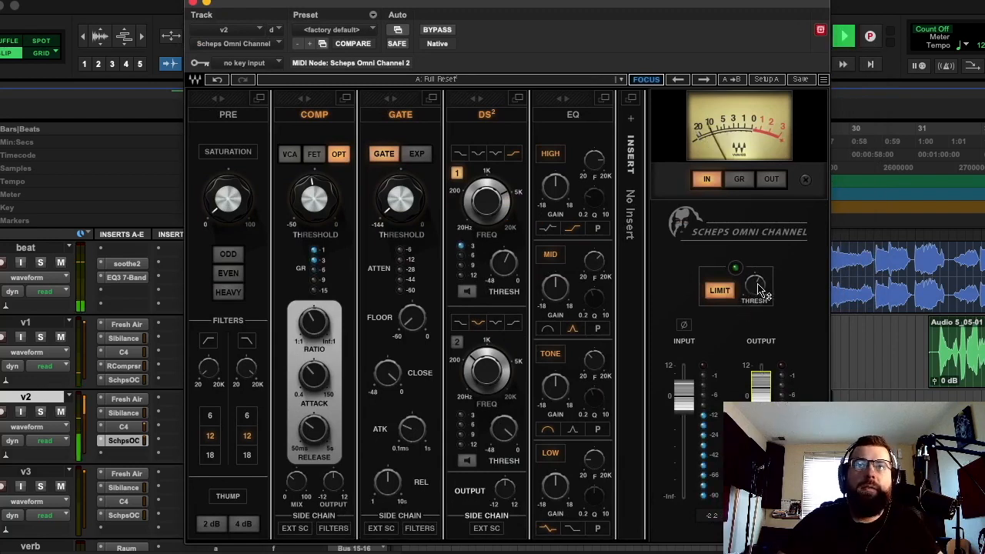
pyautogui.moveTo(755, 284)
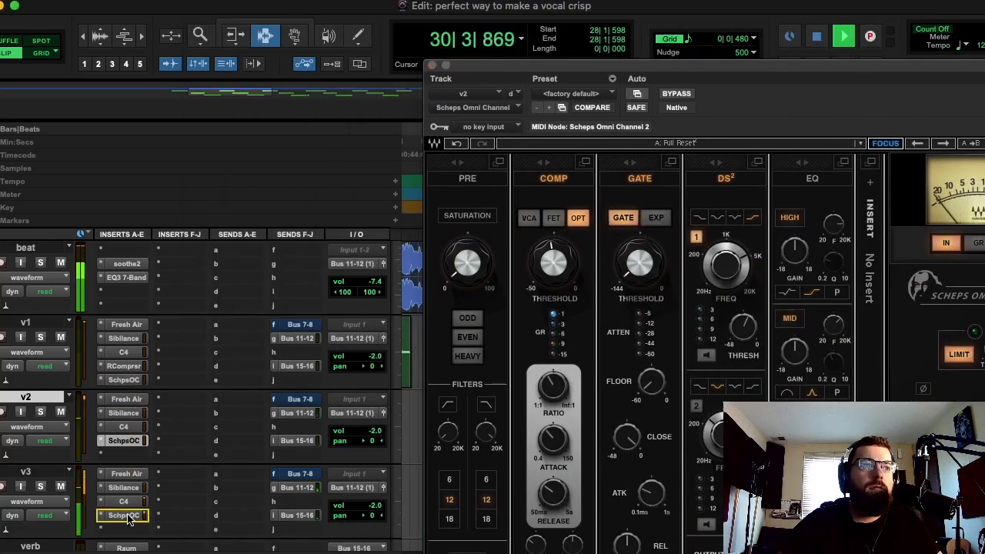
pyautogui.press('space')
pyautogui.press('space')
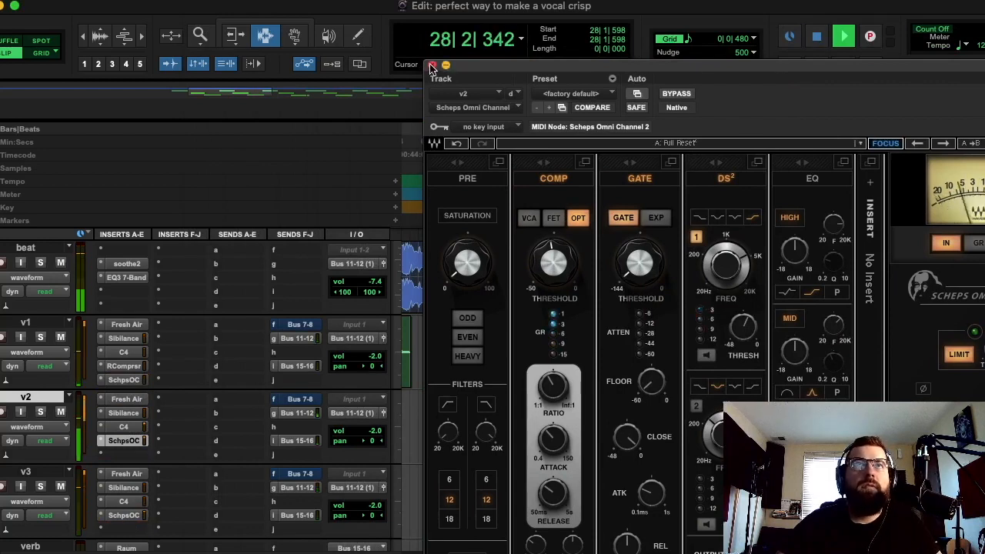
pyautogui.click(432, 65)
# - Raise the v1, v2 and v3 volume faders to -1.7 dB in the Mix window while the song plays
pyautogui.press('super+equal')
pyautogui.scroll(-5, 429, 69)
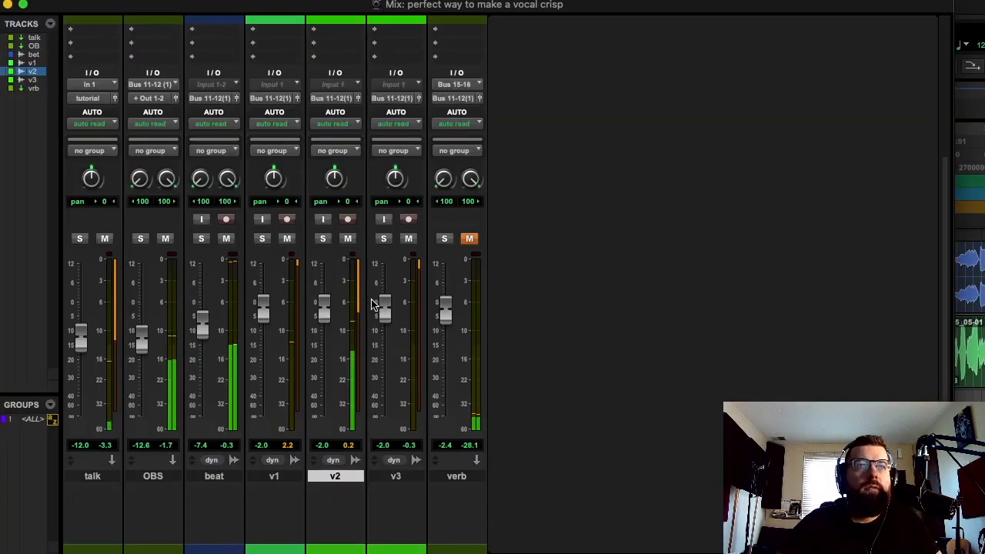
pyautogui.moveTo(394, 308); pyautogui.dragTo(393, 310)
pyautogui.moveTo(323, 311); pyautogui.dragTo(327, 302)
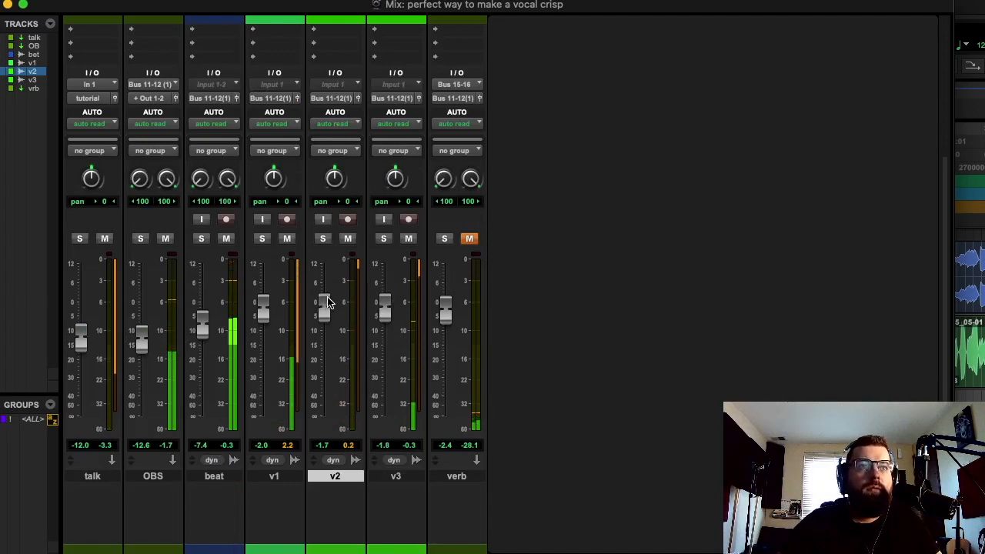
pyautogui.moveTo(264, 308); pyautogui.dragTo(268, 305)
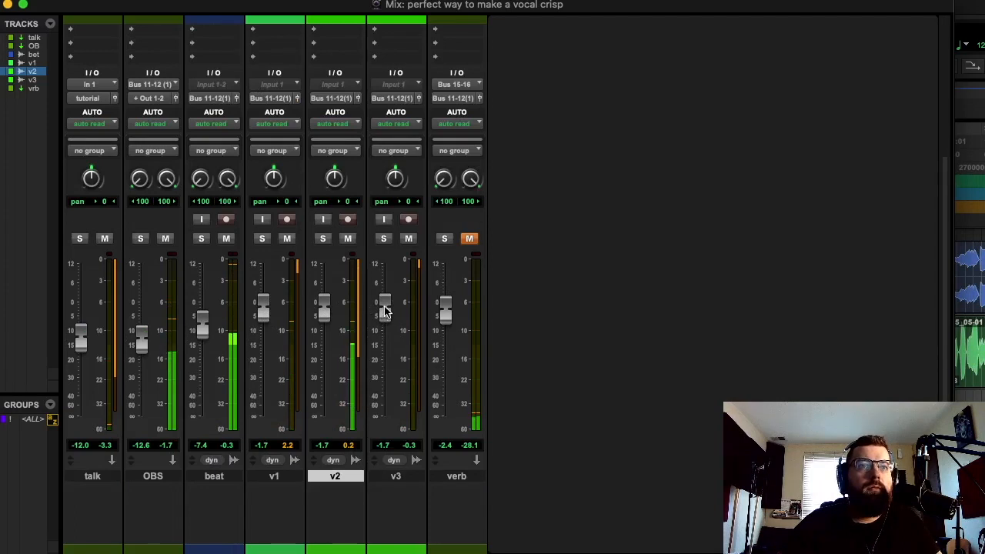
pyautogui.moveTo(387, 310); pyautogui.dragTo(387, 310)
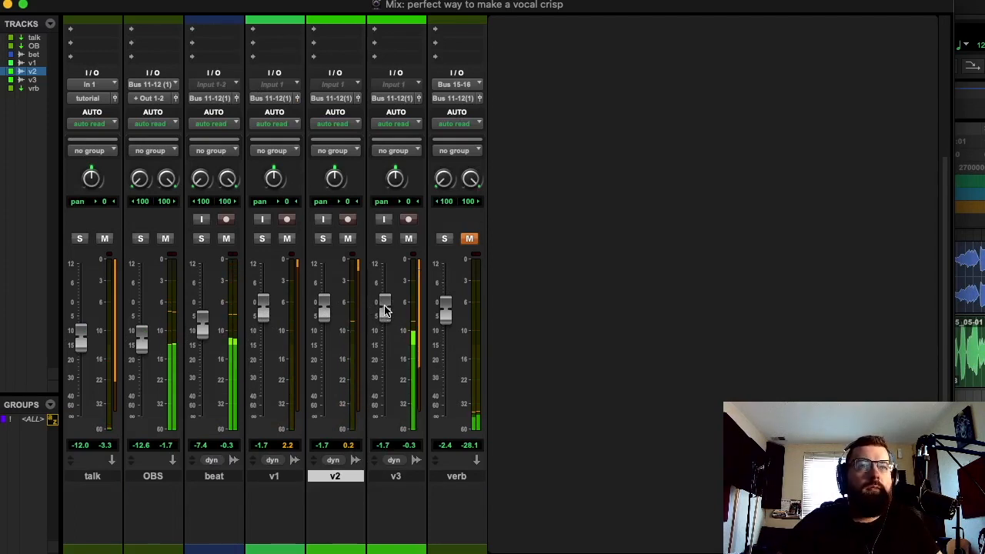
# - Move the Omni Channel one insert slot down on v2 and v3, and copy v1's RCompressor into the freed slots
pyautogui.scroll(5, 384, 310)
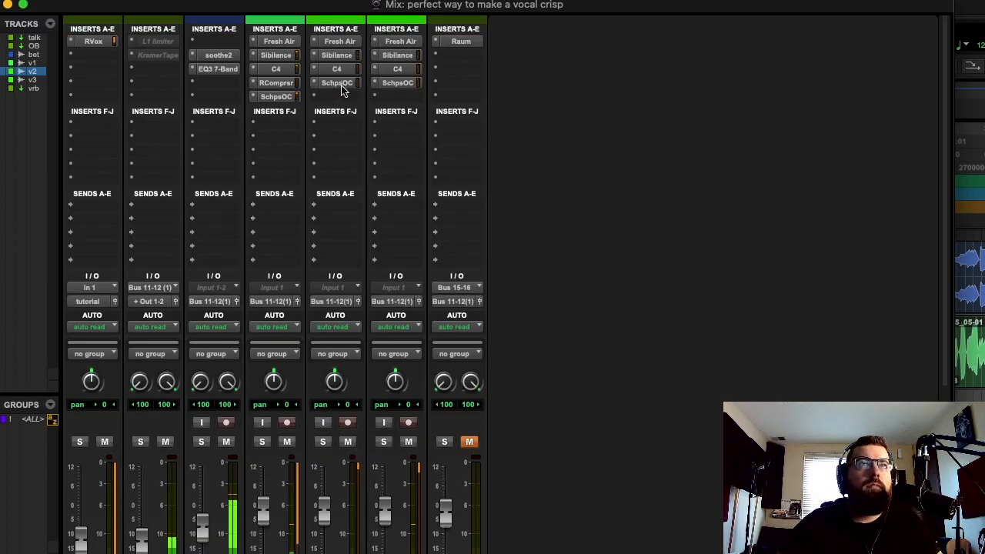
pyautogui.moveTo(406, 93); pyautogui.dragTo(403, 97)
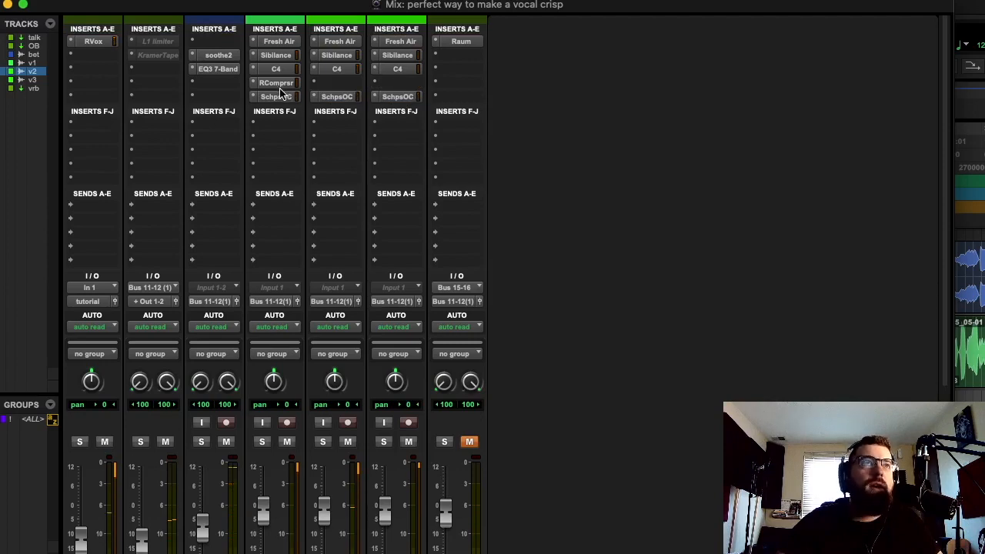
pyautogui.moveTo(339, 87); pyautogui.dragTo(397, 87)
# - Raise the v1, v2 and v3 volume faders to -1.5 dB and return to the Edit window
pyautogui.scroll(-5, 396, 150)
pyautogui.moveTo(330, 299); pyautogui.dragTo(329, 297)
pyautogui.moveTo(389, 315); pyautogui.dragTo(393, 306)
pyautogui.moveTo(264, 310); pyautogui.dragTo(267, 307)
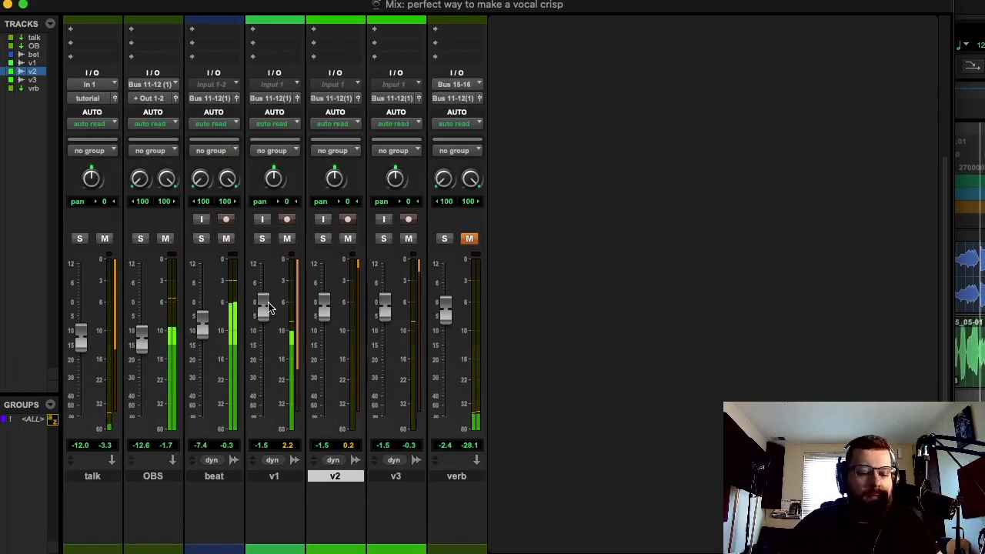
pyautogui.press('super+equal')
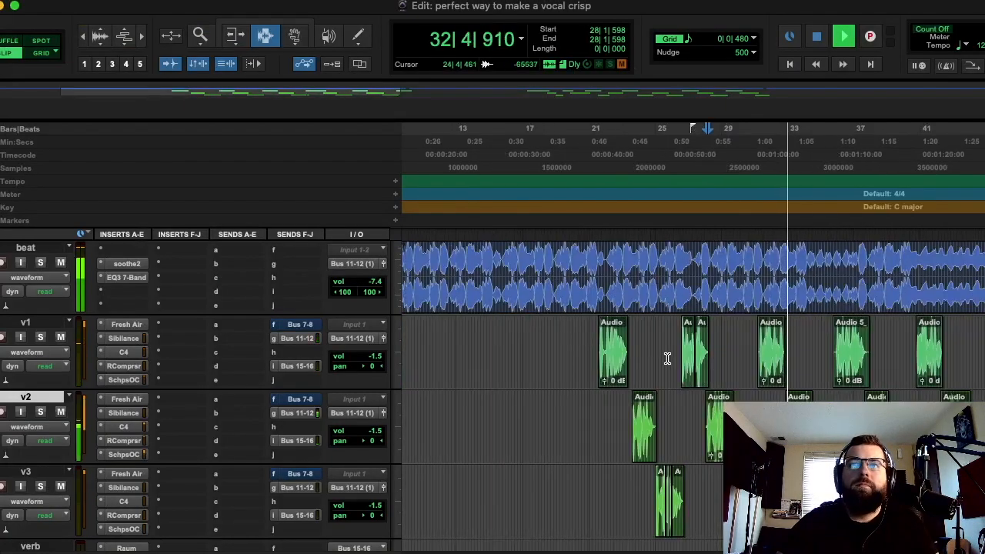
# - Enlarge the track waveforms and select the v3 vocal from 34|2|415 to 35|4|533, stopping playback
pyautogui.press('super+bracketright')
pyautogui.press('super+bracketright')
pyautogui.press('super+bracketright')
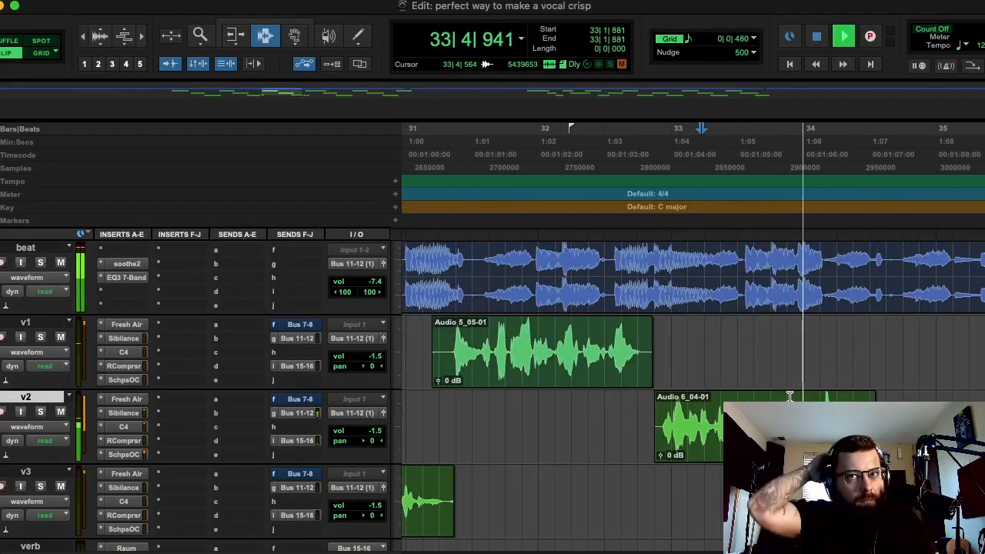
pyautogui.press('super+bracketleft')
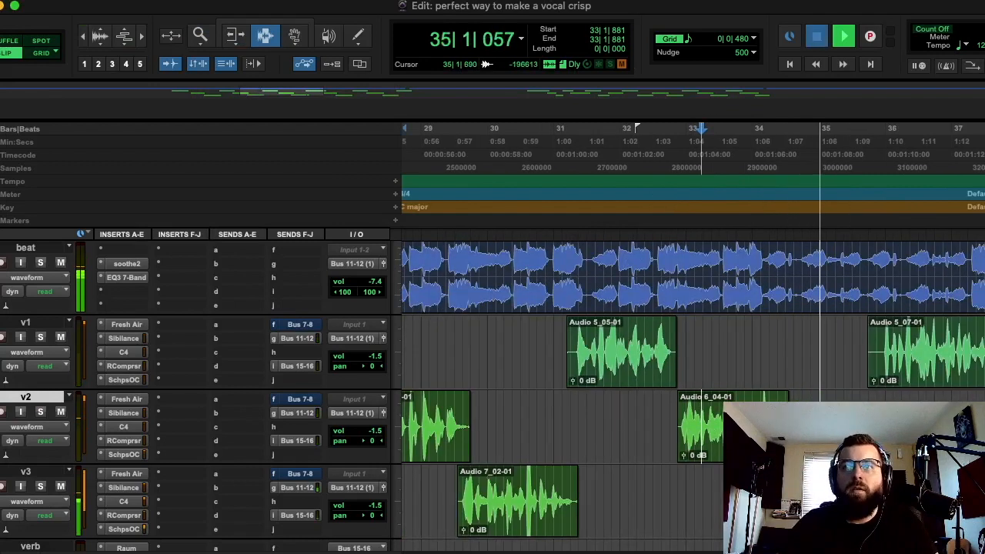
pyautogui.moveTo(776, 501); pyautogui.dragTo(881, 500)
pyautogui.press('space')
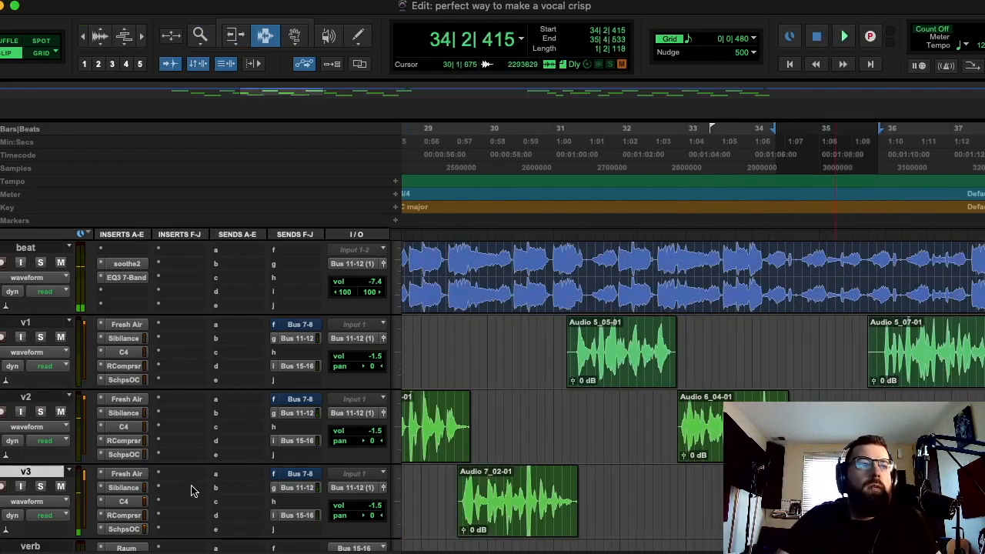
# - Insert soothe2 in v3's first F-J insert slot
pyautogui.click(178, 479)
pyautogui.moveTo(202, 474)
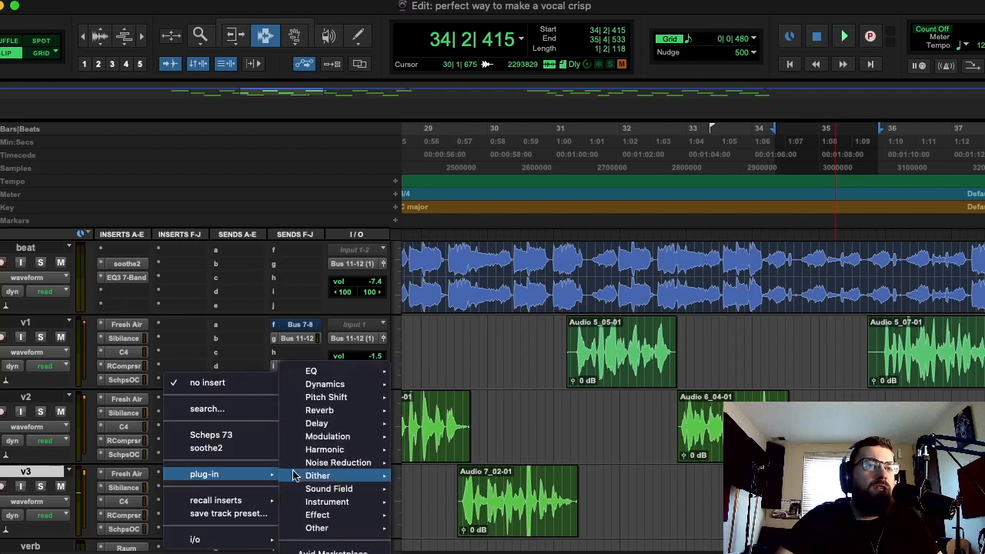
pyautogui.moveTo(350, 405)
pyautogui.moveTo(344, 520)
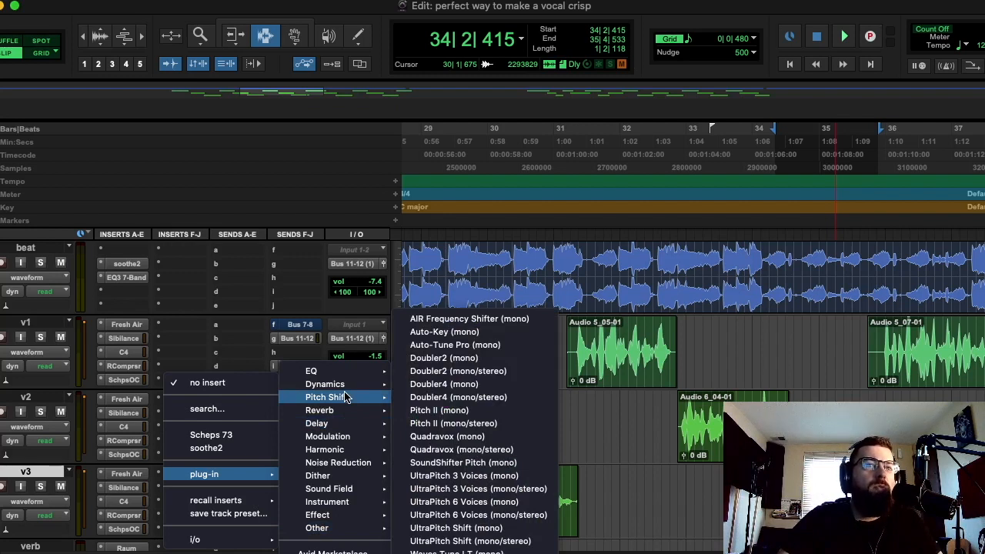
pyautogui.click(216, 448)
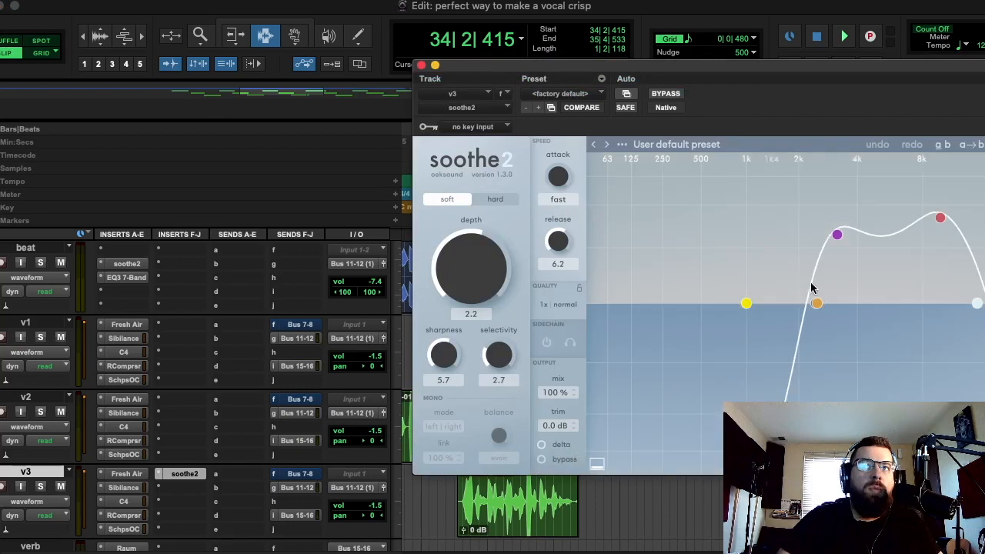
# - Load the Factory default preset in v3's soothe2 and play the selected vocal
pyautogui.click(700, 147)
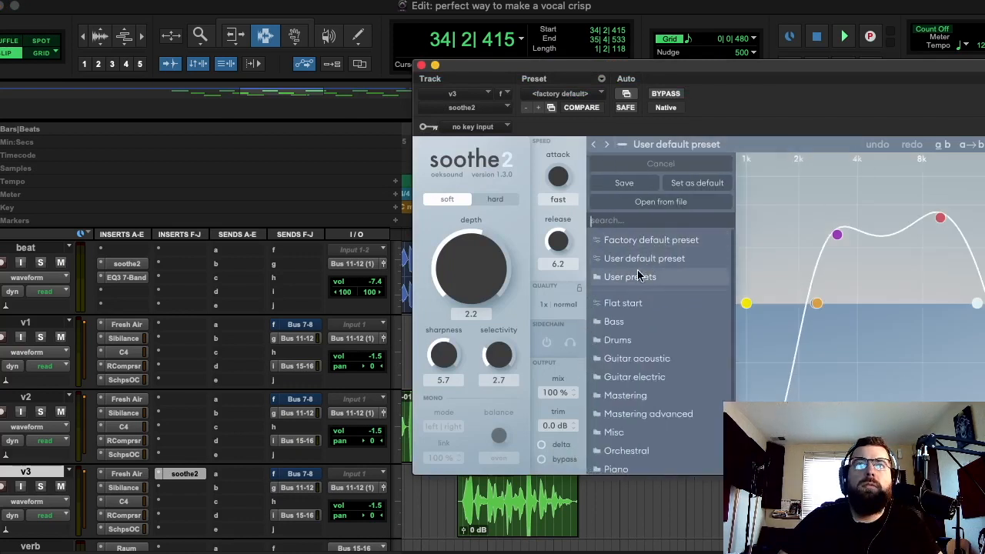
pyautogui.click(869, 280)
pyautogui.click(667, 150)
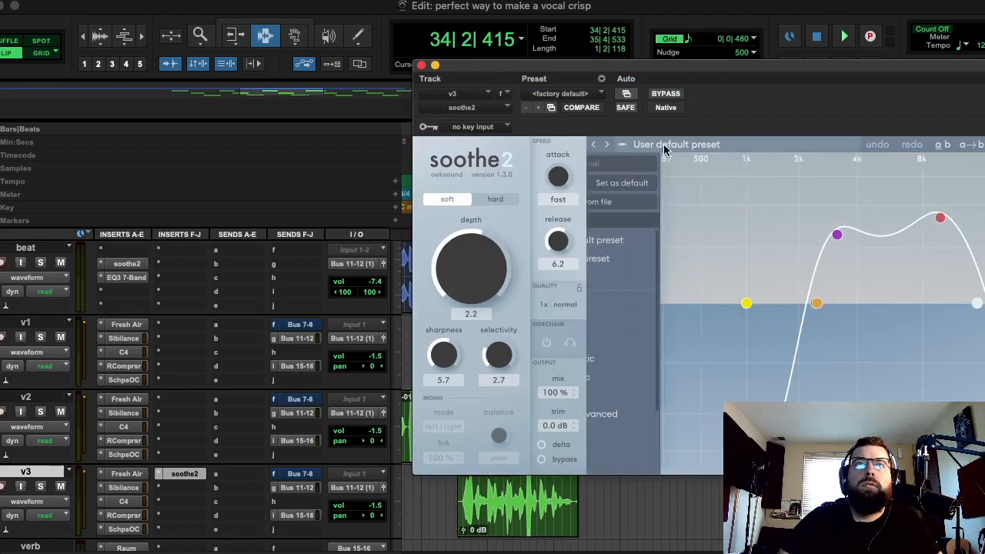
pyautogui.click(654, 240)
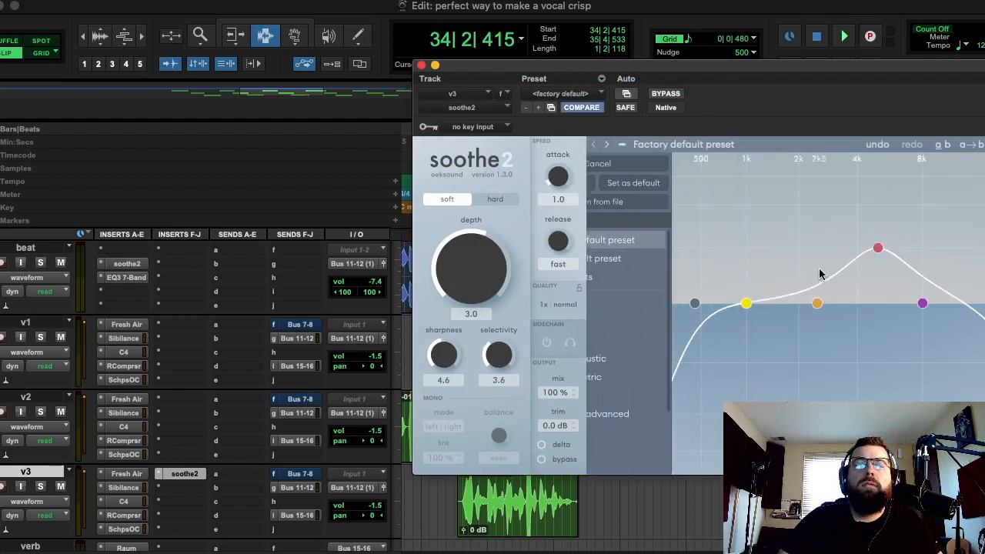
pyautogui.press('space')
pyautogui.press('space')
pyautogui.press('space')
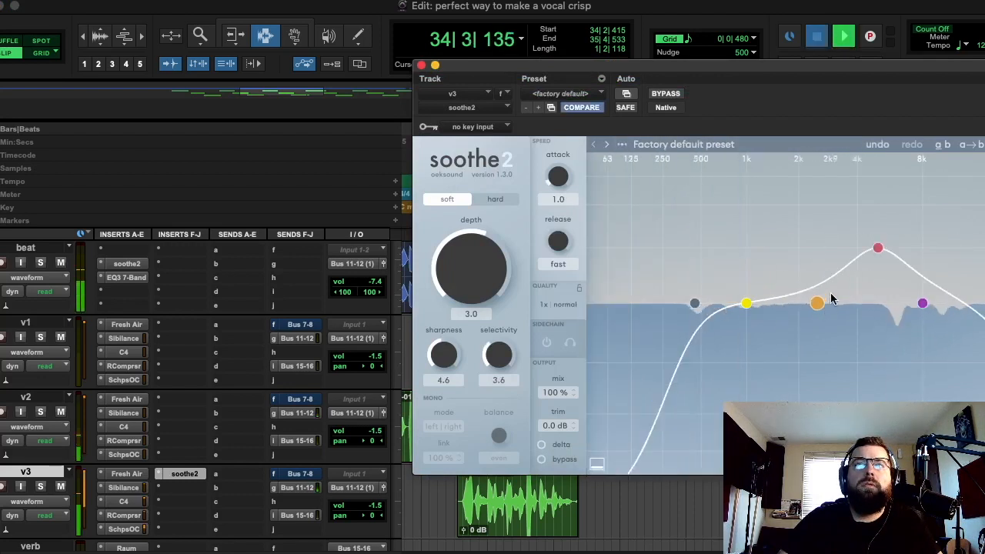
# - Reshape soothe2's curve by lowering the red high band, raising band 2 at 725 Hz and setting the low cut to 83 Hz
pyautogui.press('space')
pyautogui.moveTo(878, 247); pyautogui.dragTo(882, 291)
pyautogui.moveTo(816, 303); pyautogui.dragTo(726, 175)
pyautogui.press('space')
pyautogui.press('space')
pyautogui.press('space')
pyautogui.moveTo(694, 304); pyautogui.dragTo(616, 303)
pyautogui.press('space')
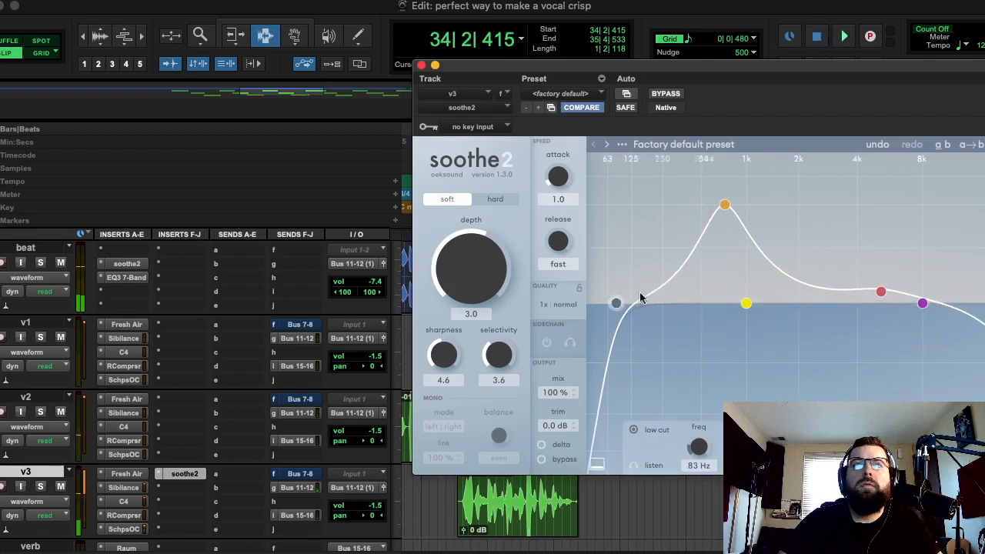
# - Switch soothe2 to hard mode and set its depth to 4.3 while playing the v3 selection
pyautogui.click(496, 200)
pyautogui.press('space')
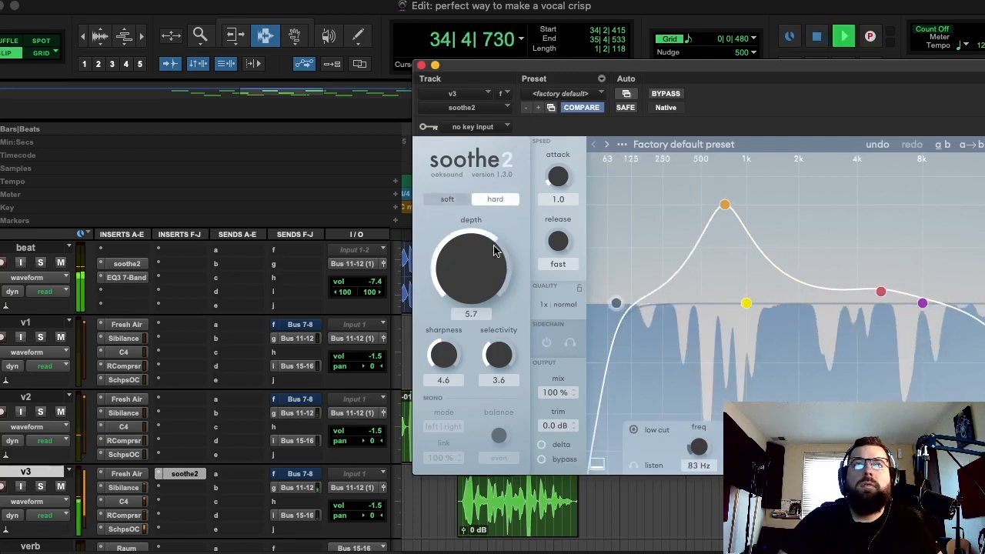
pyautogui.scroll(5, 492, 256)
pyautogui.scroll(-1, 492, 256)
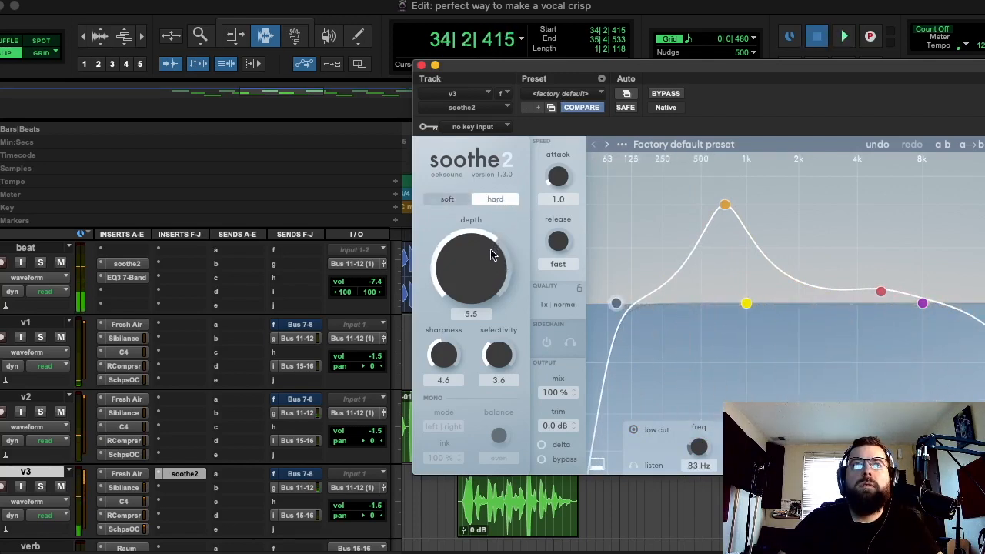
pyautogui.click(725, 205)
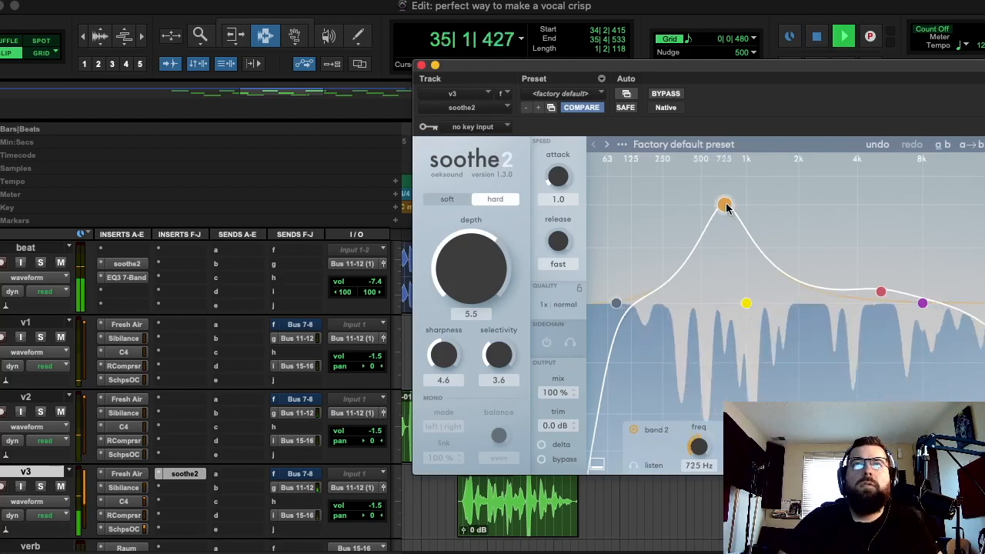
pyautogui.scroll(-4, 492, 275)
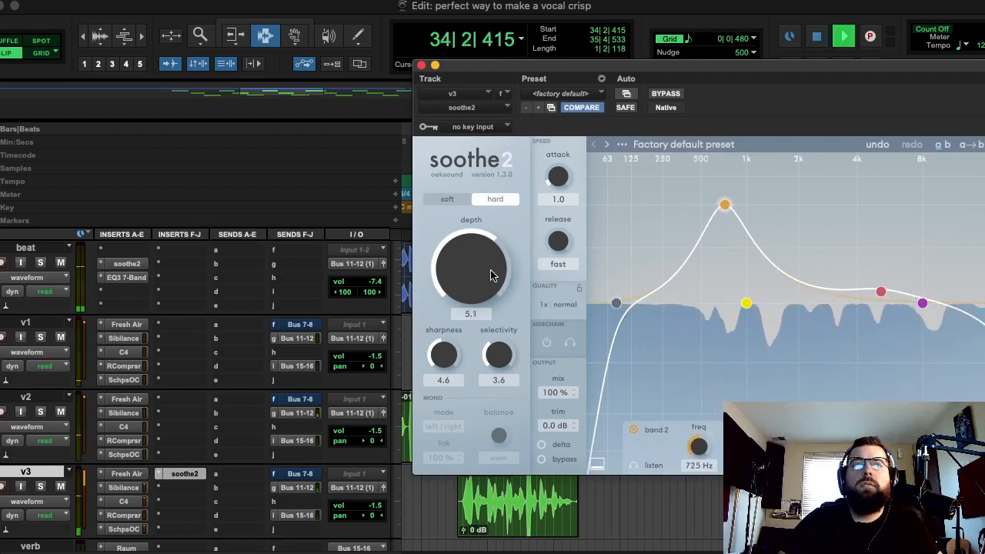
# - Compare the v3 vocal with soothe2 bypassed and active during playback
pyautogui.click(668, 94)
pyautogui.click(676, 95)
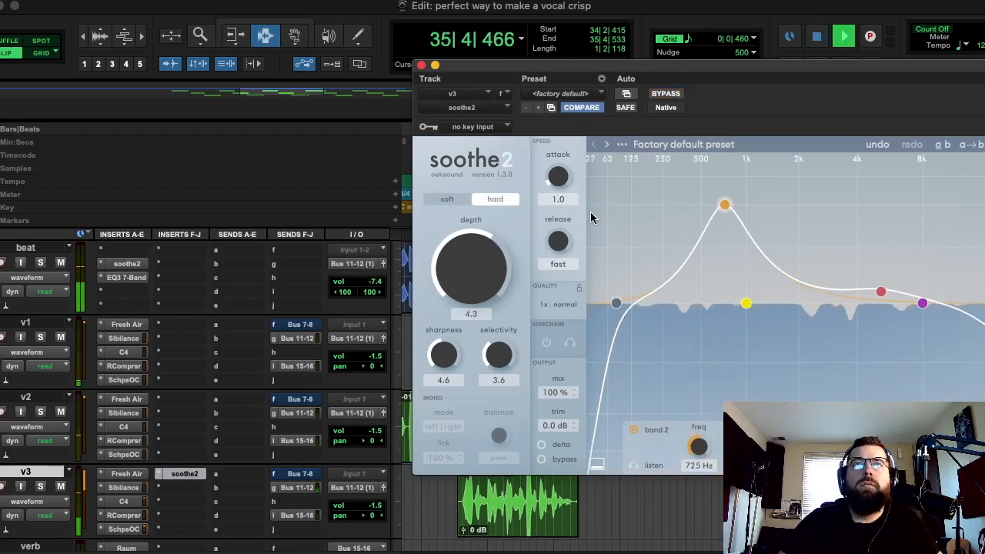
pyautogui.click(667, 94)
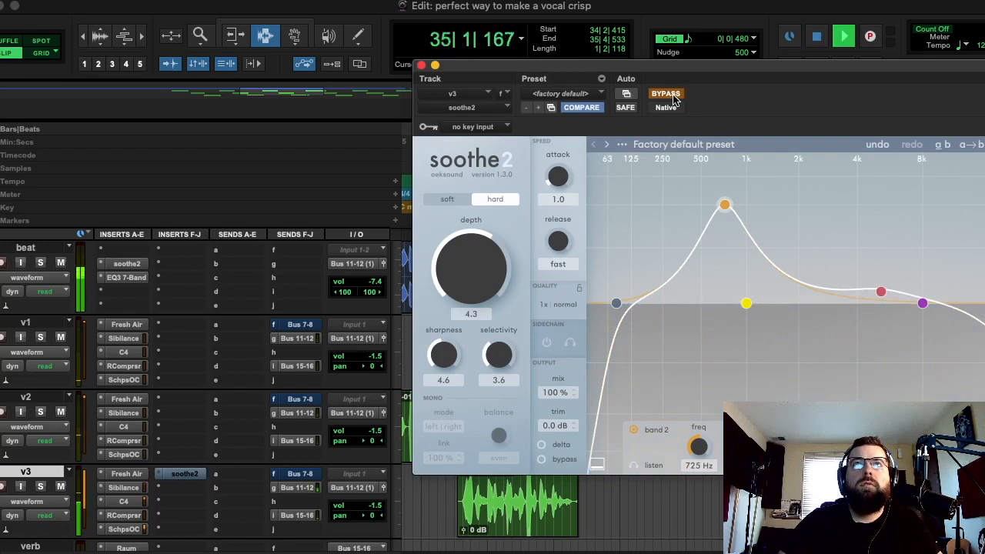
pyautogui.click(672, 96)
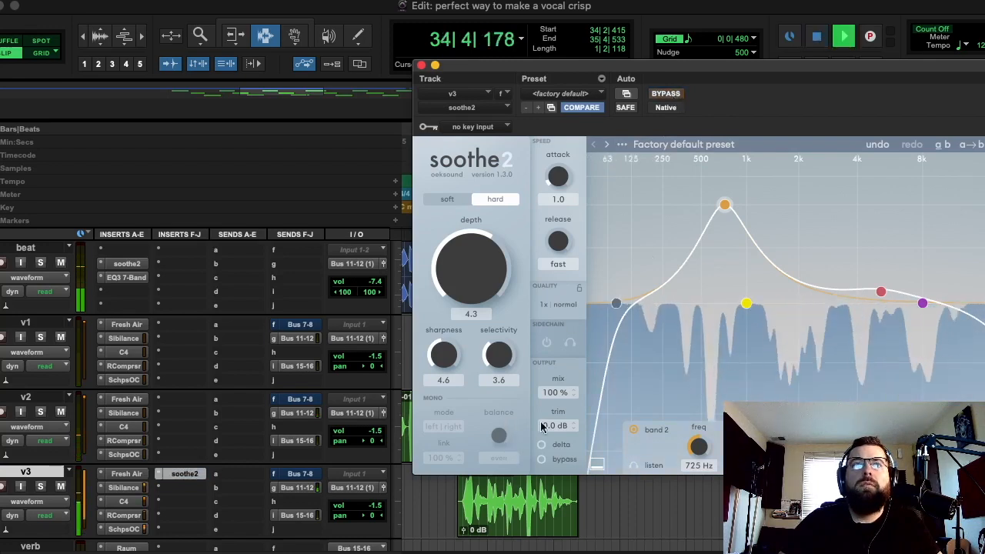
# - Reduce soothe2's mix to 68% and its depth to 1.9
pyautogui.moveTo(555, 392); pyautogui.dragTo(548, 472)
pyautogui.moveTo(478, 273); pyautogui.dragTo(480, 288)
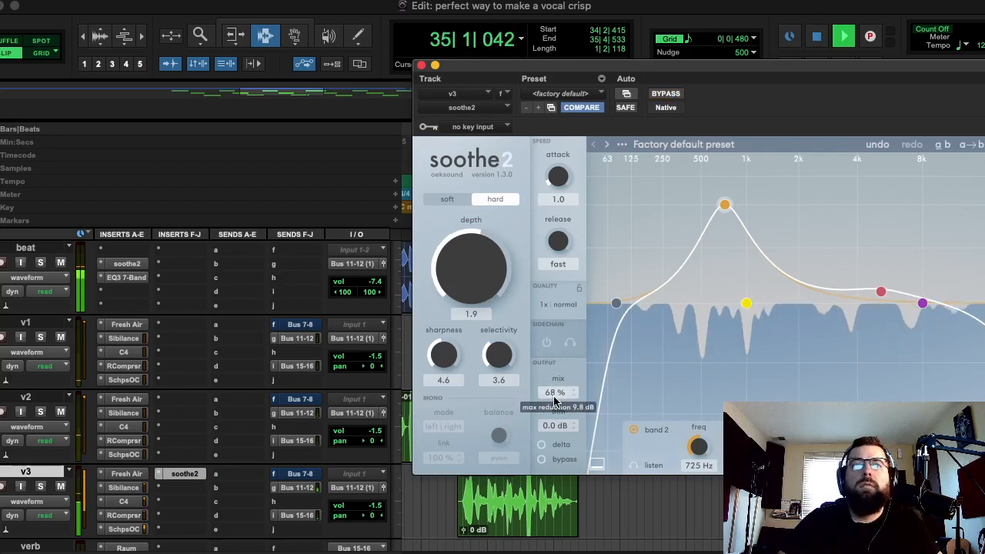
pyautogui.moveTo(554, 395); pyautogui.dragTo(555, 402)
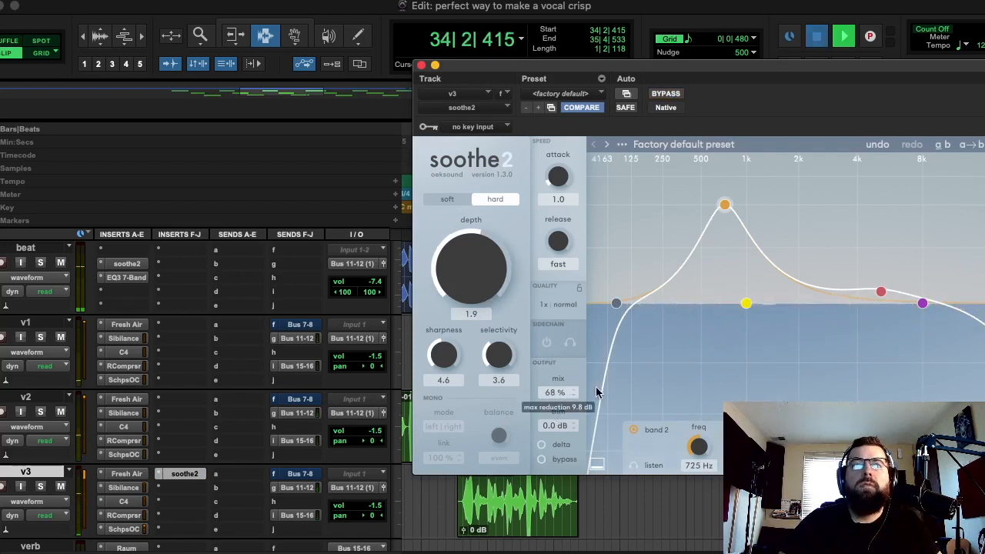
# - Fine-tune soothe2's mix to 66% and compare the v3 selection with the plug-in bypassed and active
pyautogui.press('space')
pyautogui.press('space')
pyautogui.click(673, 93)
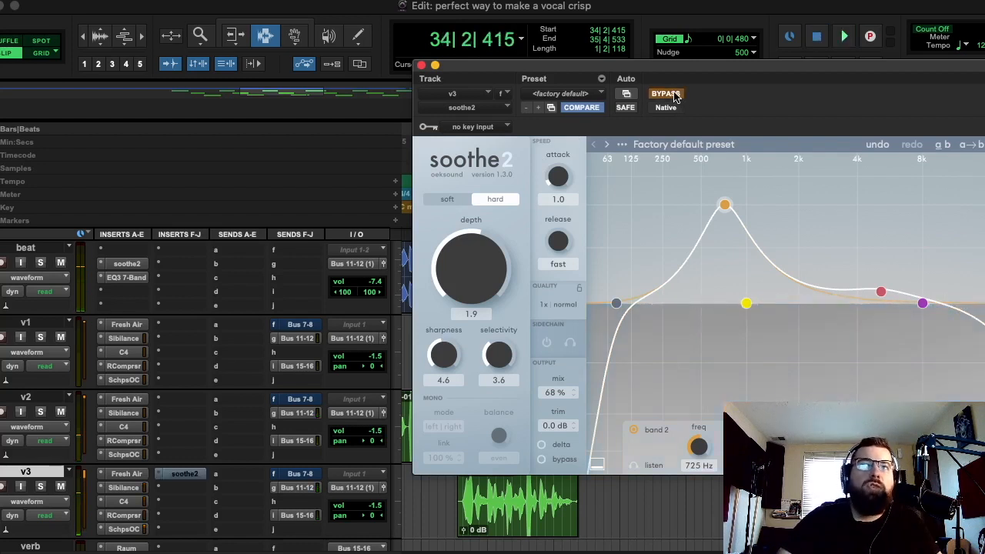
pyautogui.click(672, 93)
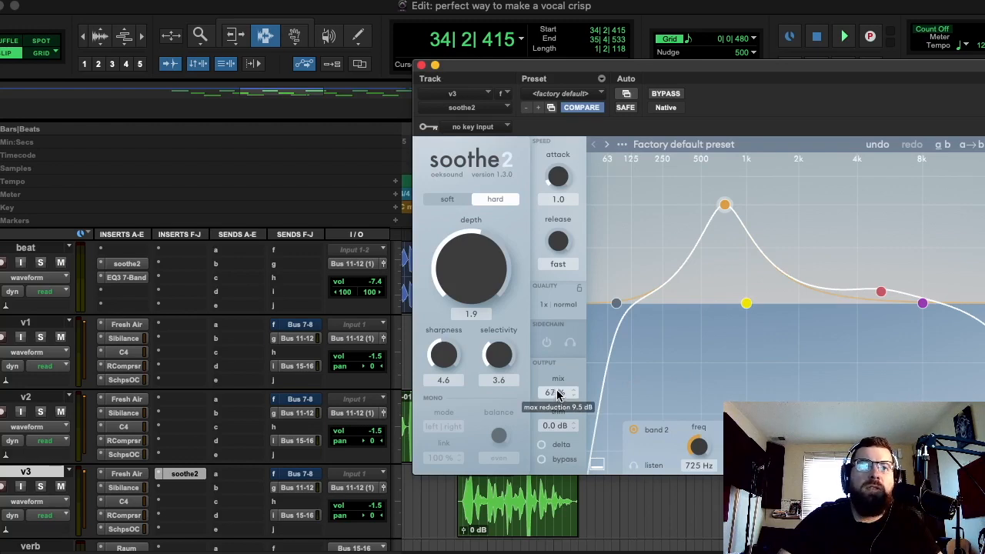
pyautogui.press('space')
pyautogui.scroll(-1, 558, 394)
pyautogui.click(667, 94)
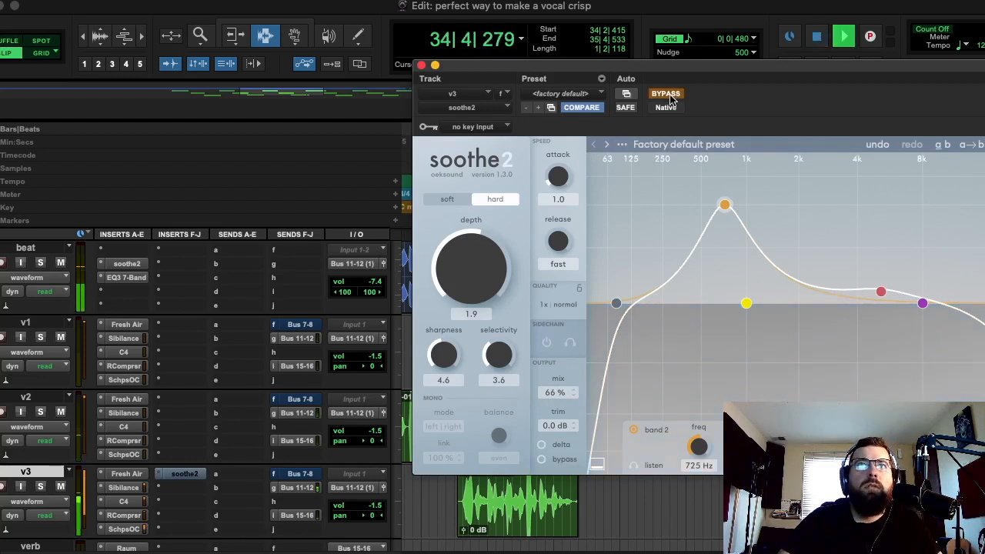
pyautogui.click(667, 95)
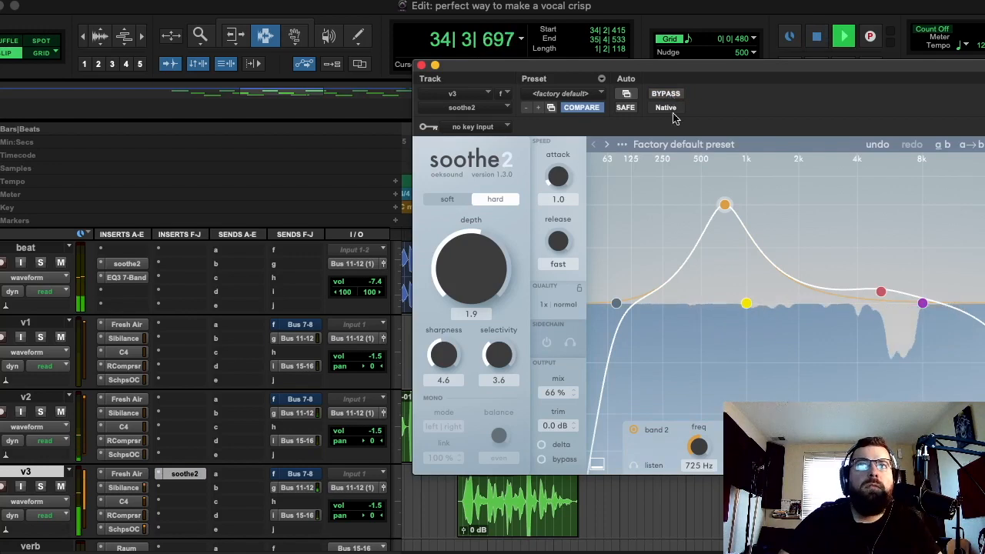
# - Copy the soothe2 insert from v3 to the v2 and v1 tracks
pyautogui.click(421, 66)
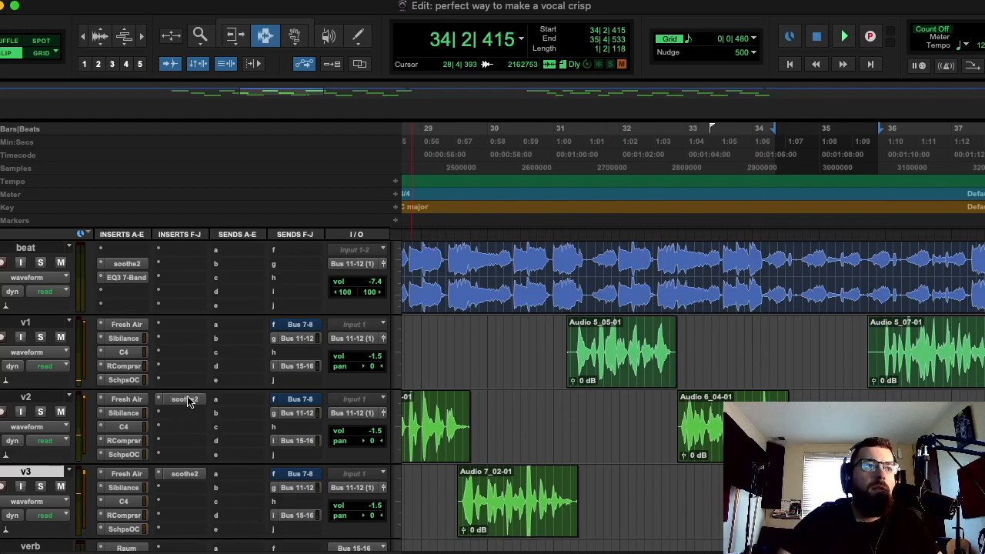
pyautogui.moveTo(193, 343); pyautogui.dragTo(191, 331)
# - Play from the first v1 clip and set the v2 and v3 faders to -1.4 dB to match v1
pyautogui.press('r')
pyautogui.press('r')
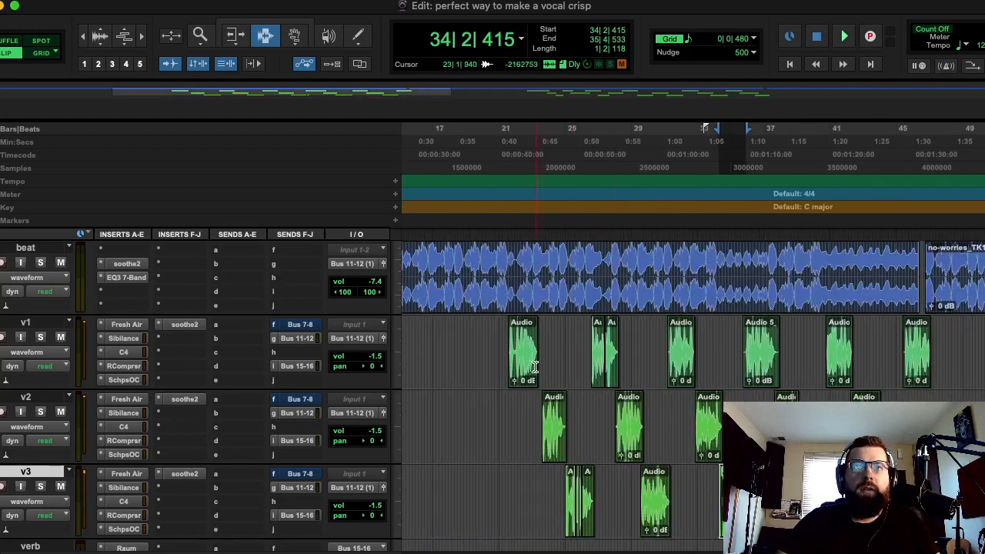
pyautogui.click(508, 339)
pyautogui.press('space')
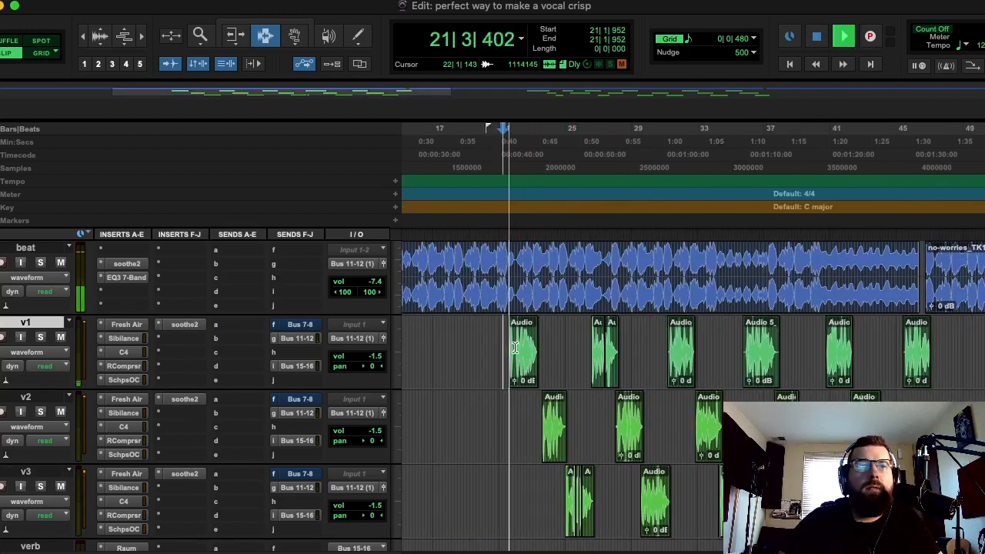
pyautogui.press('super+equal')
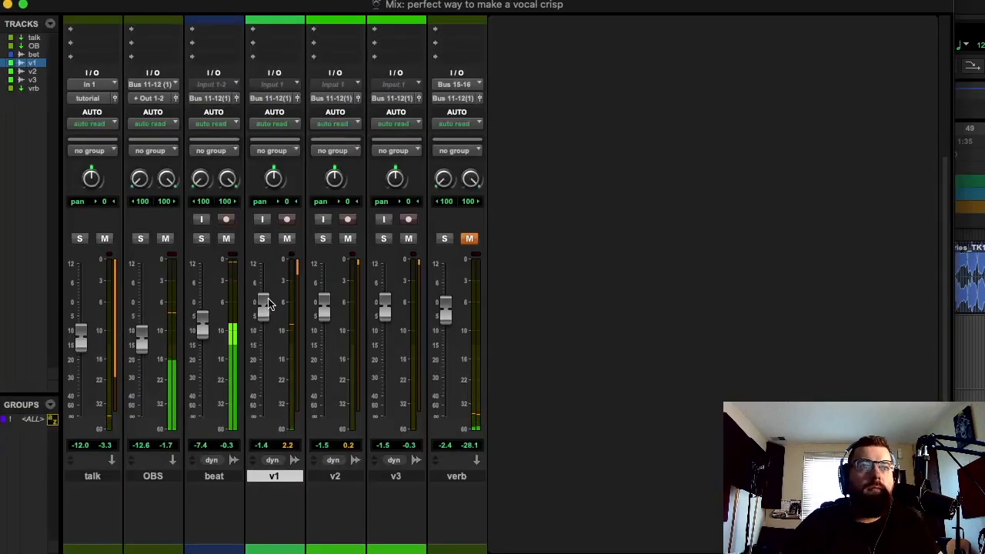
pyautogui.moveTo(325, 306); pyautogui.dragTo(389, 308)
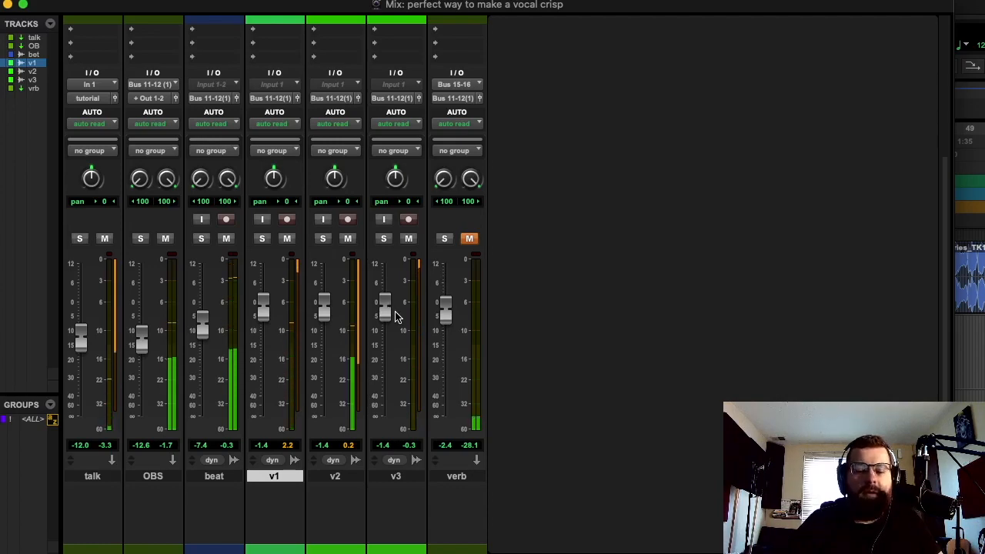
pyautogui.press('super+equal')
pyautogui.press('space')
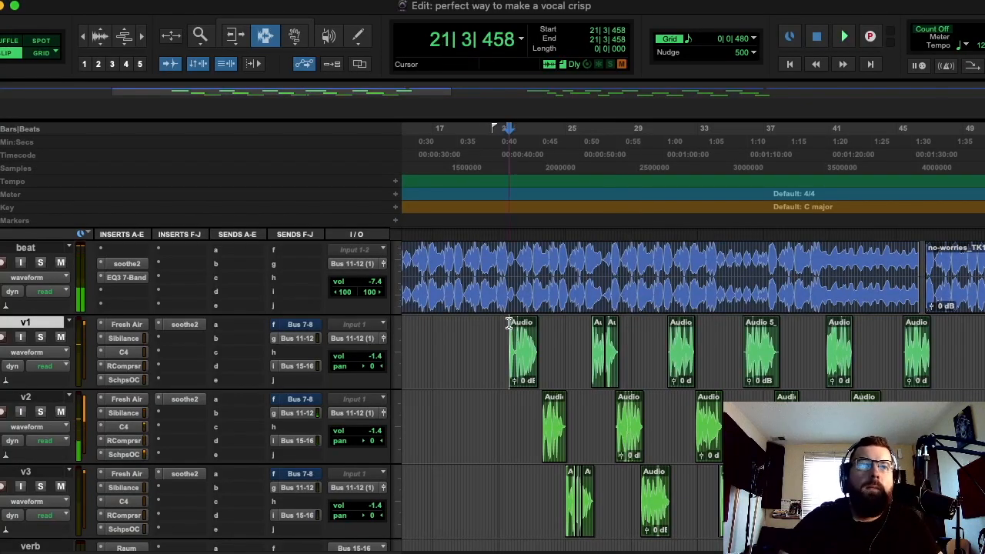
# - Insert an API-550B equalizer on v1 and set its low-frequency band to 100 Hz
pyautogui.click(182, 344)
pyautogui.moveTo(316, 342)
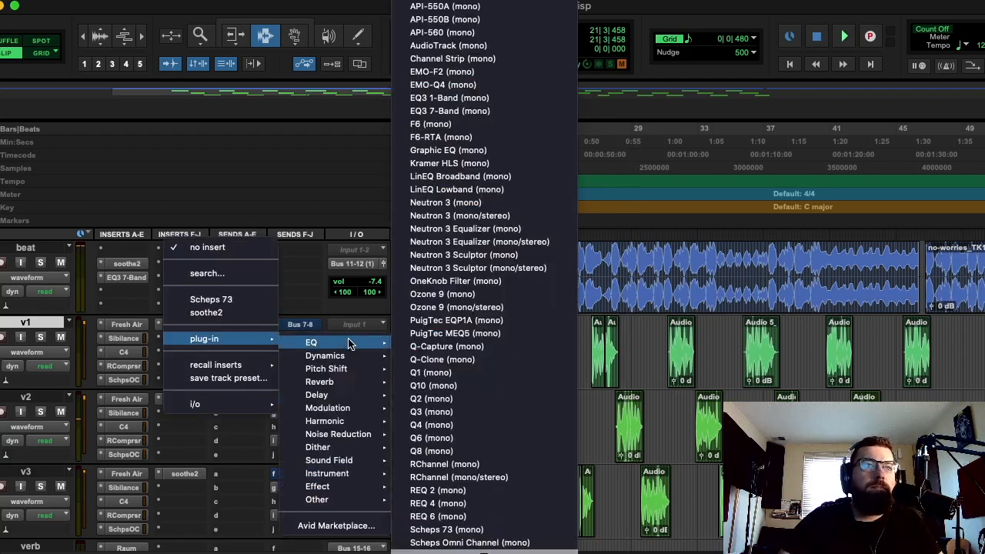
pyautogui.click(471, 21)
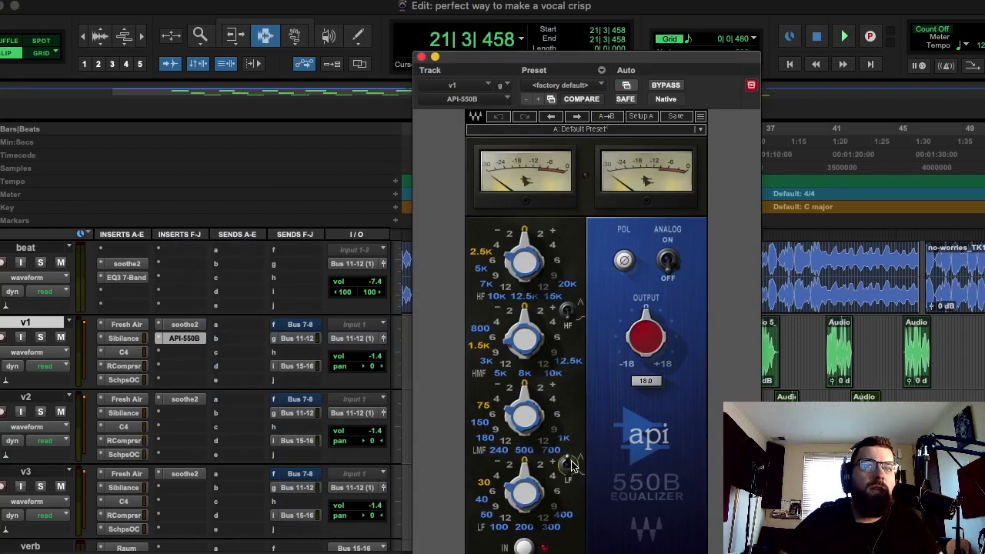
pyautogui.moveTo(560, 481); pyautogui.dragTo(560, 471)
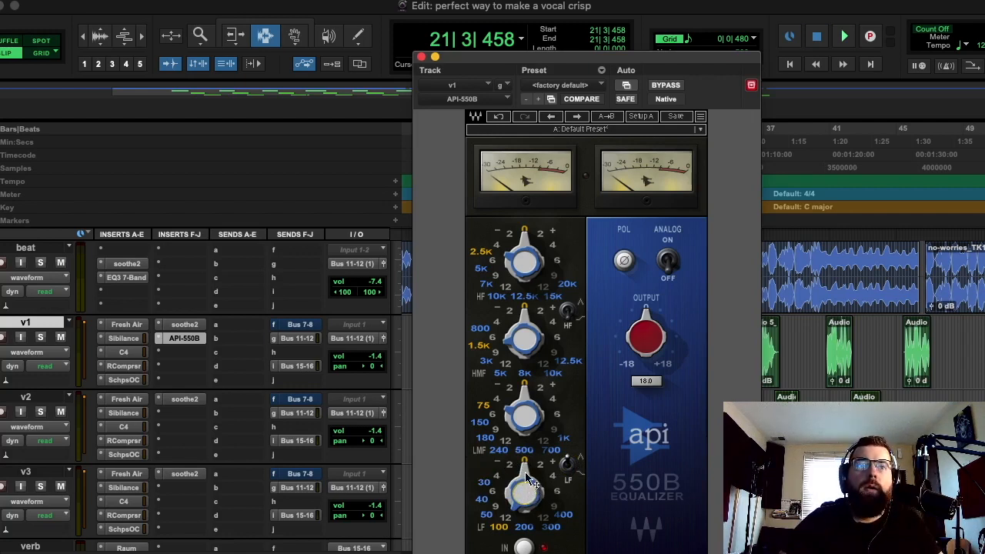
# - Boost the API-550B's low band by 2 dB and audition the v1 vocal
pyautogui.press('space')
pyautogui.press('space')
pyautogui.press('space')
pyautogui.moveTo(549, 466)
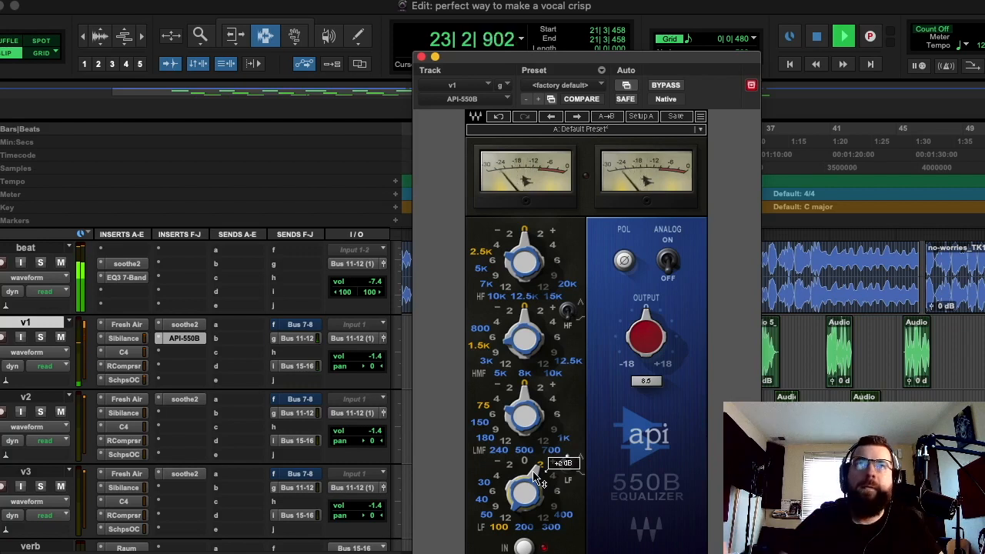
pyautogui.press('space')
pyautogui.press('space')
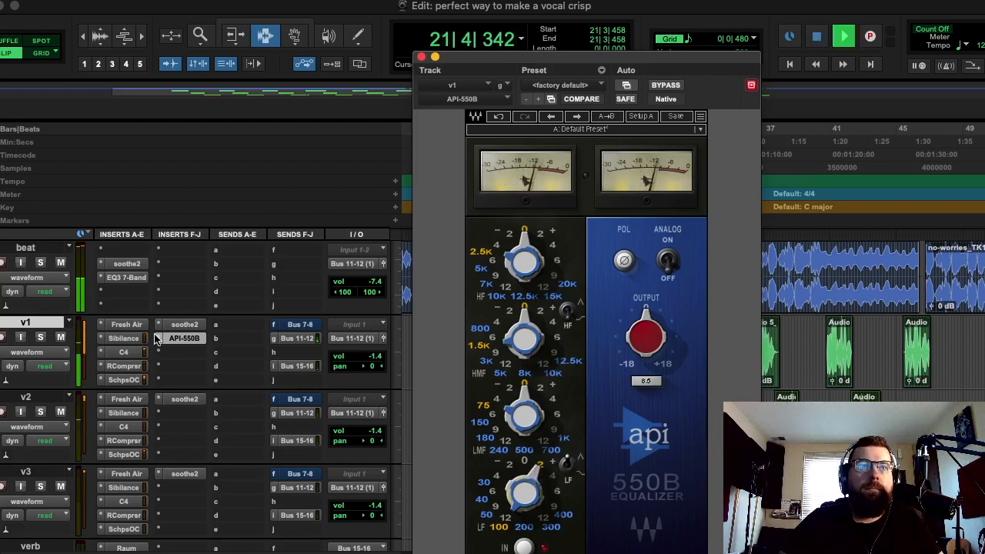
# - Copy the API-550B to v2 and reset the low-band gain on v1 to 0 dB
pyautogui.moveTo(191, 413); pyautogui.dragTo(189, 412)
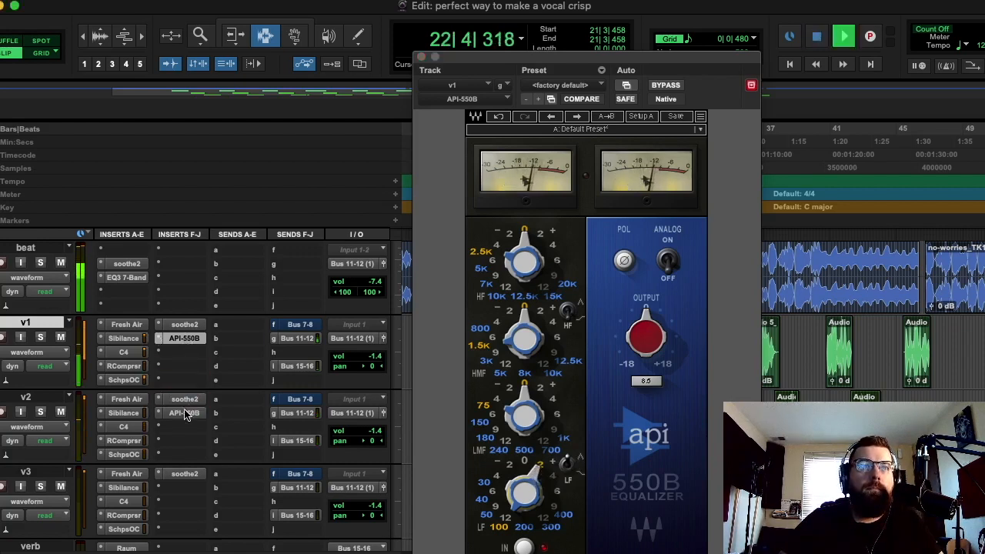
pyautogui.press('space')
pyautogui.keyDown('alt'); pyautogui.click(534, 474); pyautogui.keyUp('alt')
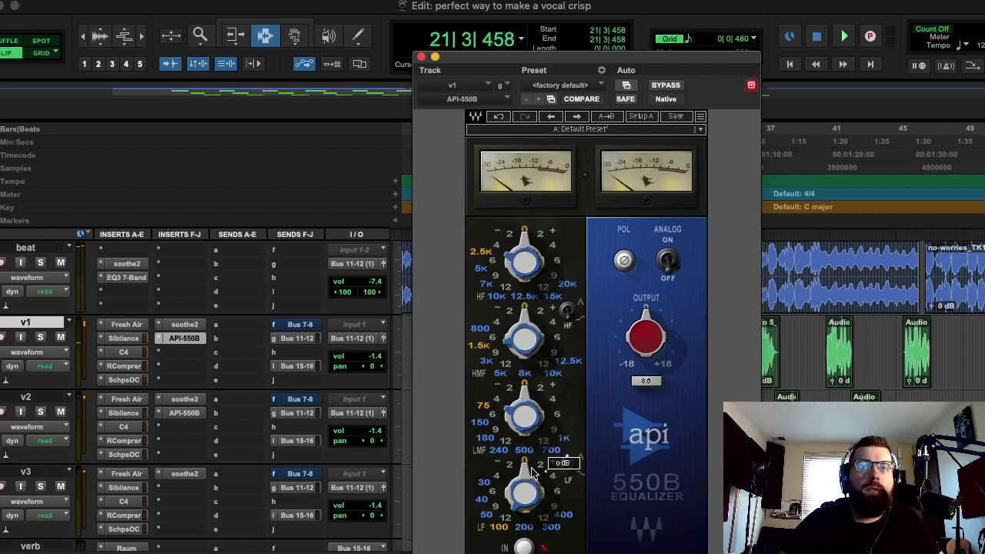
# - Replace the API-550B on v1 with the mono PuigTec EQP1A equalizer
pyautogui.click(158, 341)
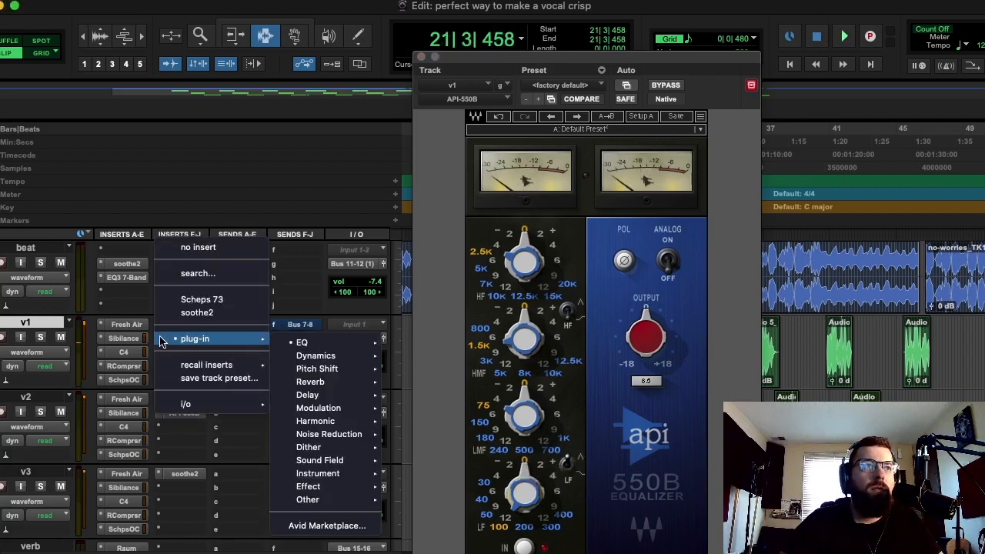
pyautogui.moveTo(301, 342)
pyautogui.scroll(-4, 459, 483)
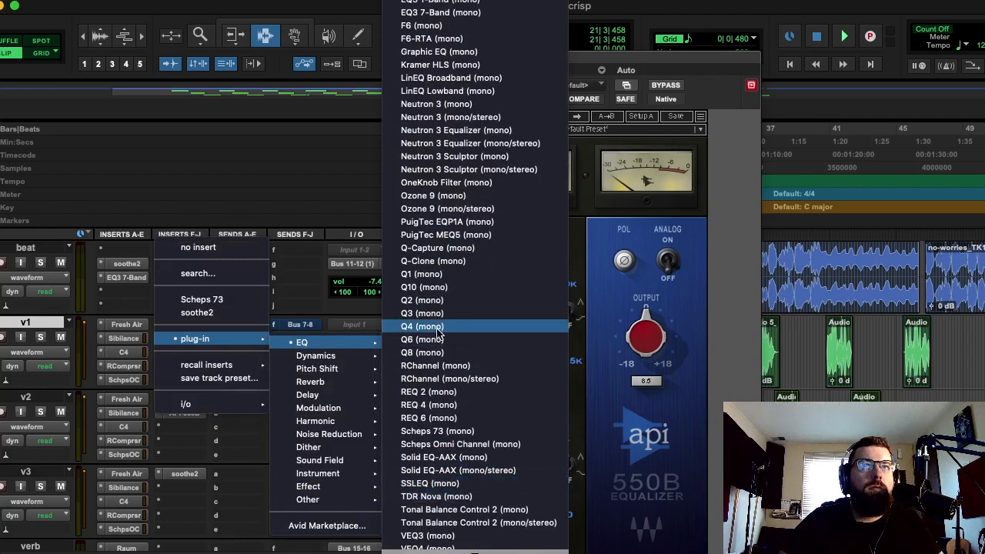
pyautogui.scroll(2, 451, 327)
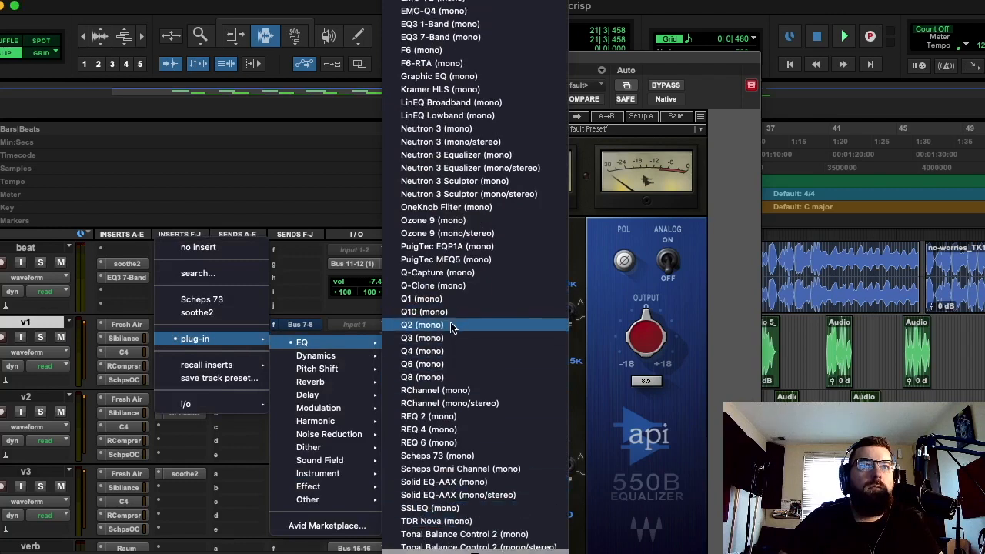
pyautogui.click(460, 248)
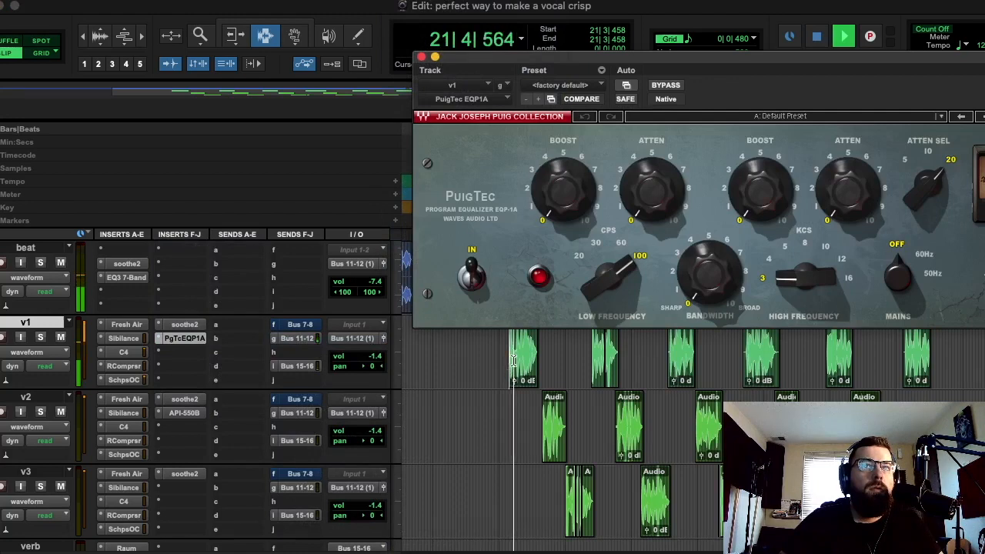
# - Set the PuigTec's low-frequency boost to about 1 and its bandwidth to about 8 during playback
pyautogui.moveTo(578, 192); pyautogui.dragTo(579, 184)
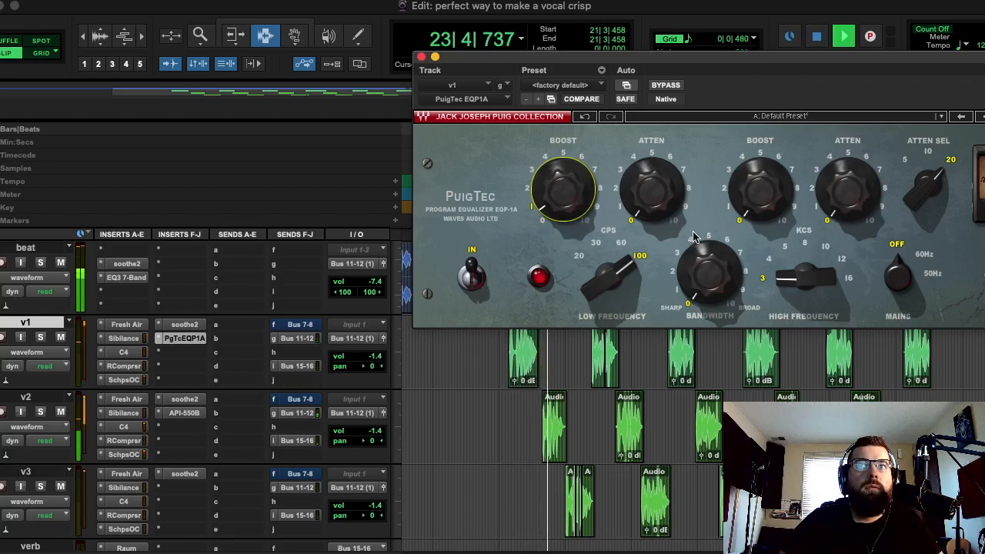
pyautogui.press('space')
pyautogui.press('space')
pyautogui.click(703, 274)
pyautogui.moveTo(704, 274); pyautogui.dragTo(704, 245)
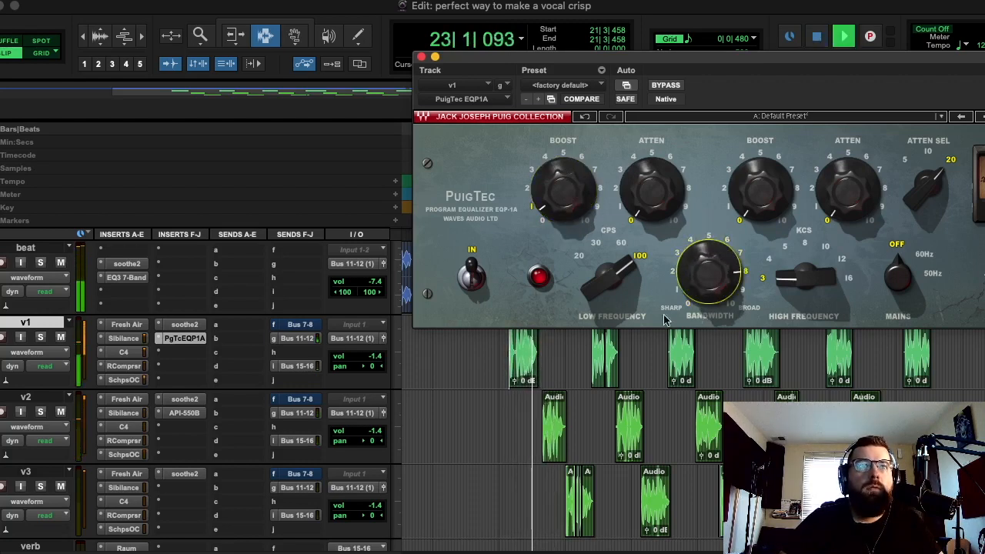
# - Copy the PuigTec EQP1A to v2 and v3, replacing the API-550B on v2, and close the plug-in window
pyautogui.scroll(3, 195, 391)
pyautogui.scroll(-4, 195, 391)
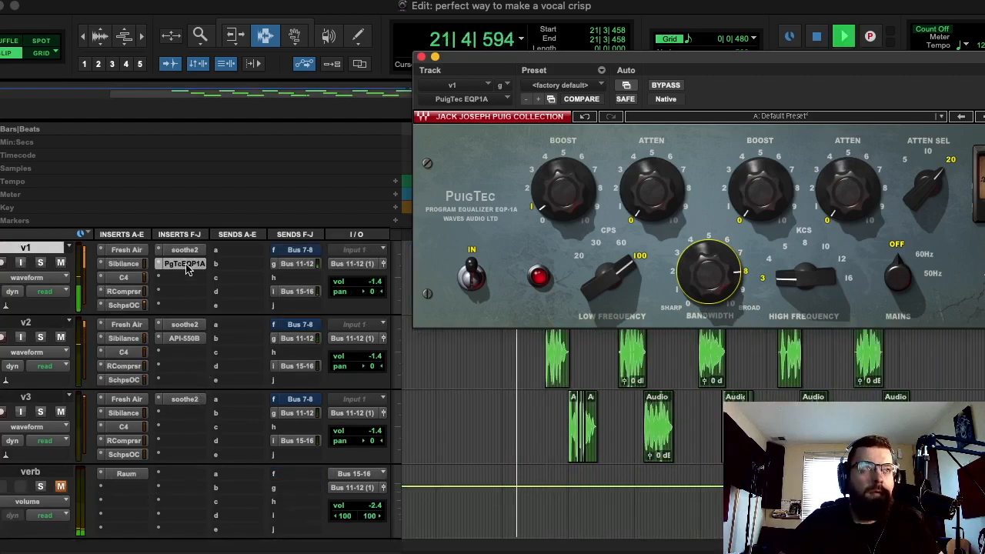
pyautogui.moveTo(185, 344); pyautogui.dragTo(184, 414)
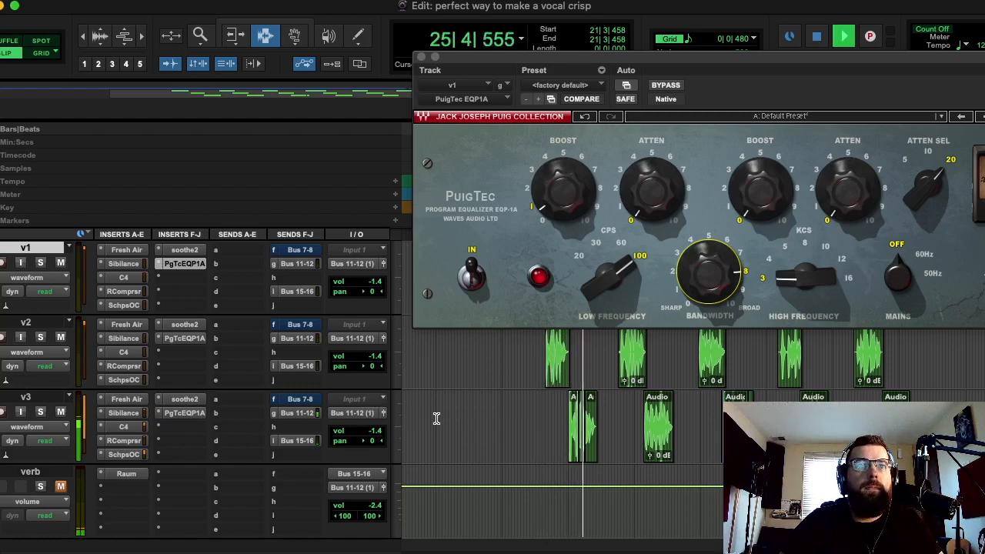
pyautogui.press('space')
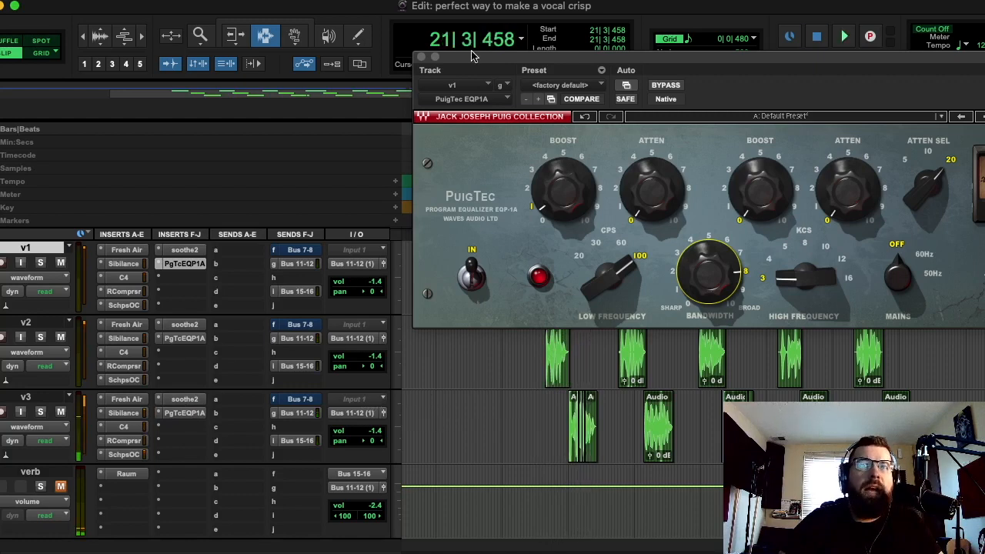
pyautogui.click(422, 58)
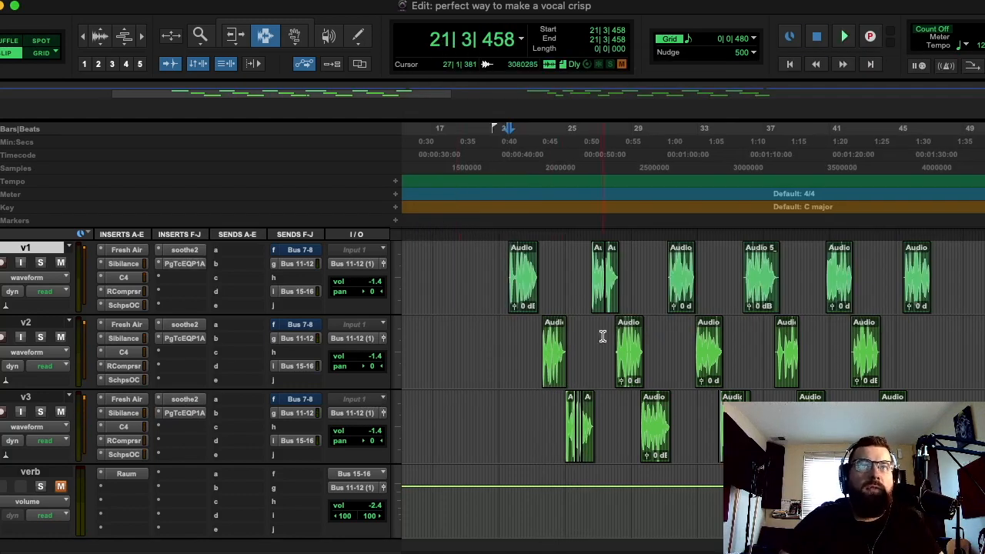
# - Audition all three processed vocals with the beat from the second v1 phrase around bar 26
pyautogui.scroll(3, 603, 336)
pyautogui.hscroll(2, 498, 343)
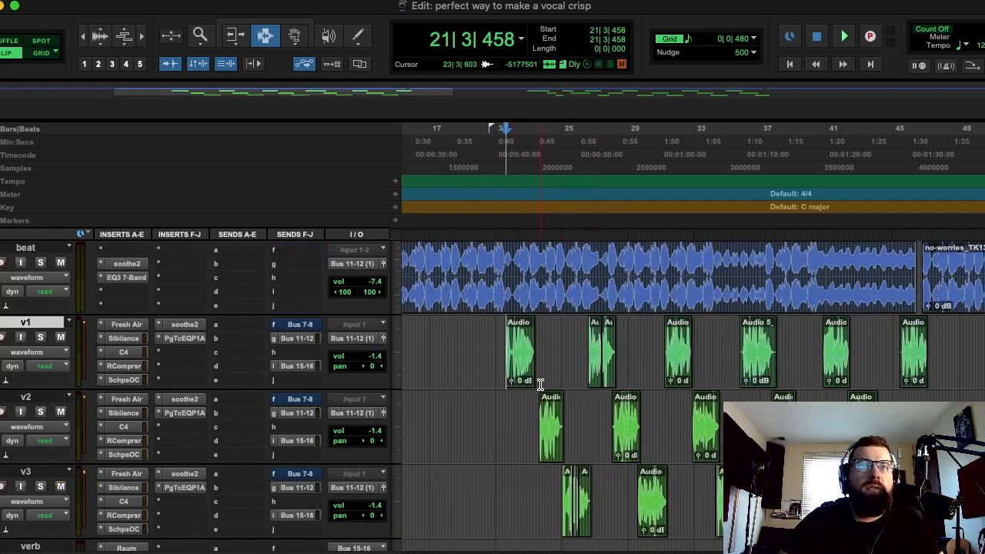
pyautogui.hscroll(2, 541, 383)
pyautogui.click(560, 339)
pyautogui.press('space')
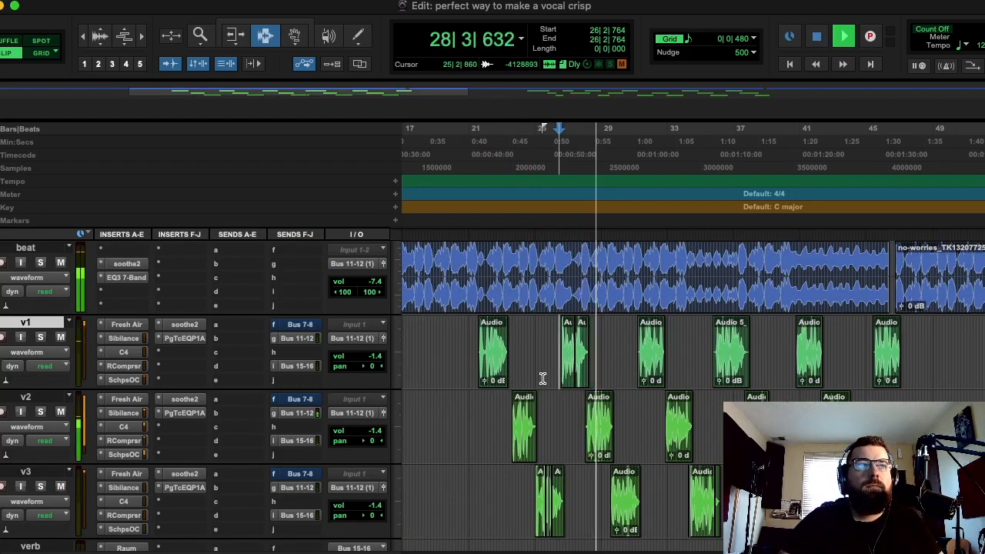
pyautogui.hscroll(1, 543, 378)
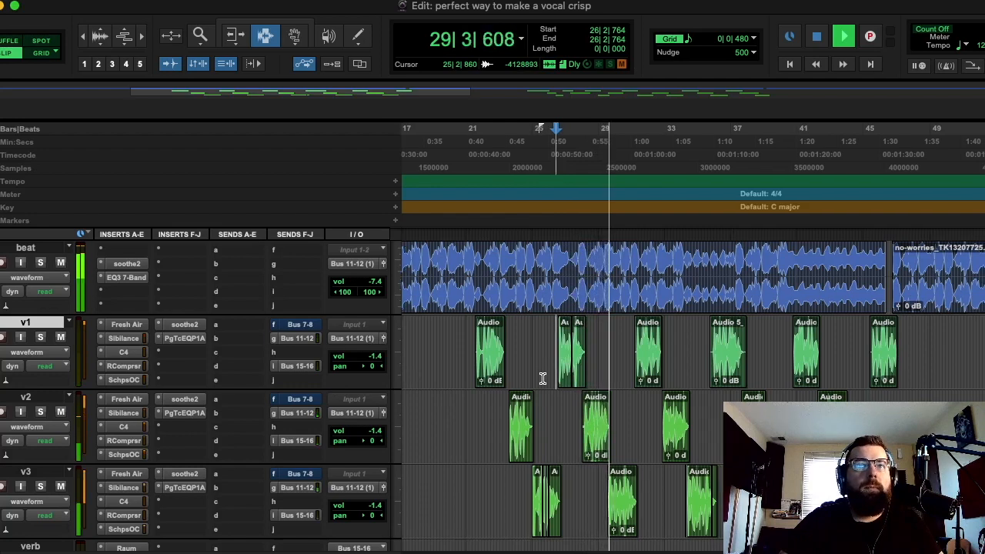
pyautogui.press('space')
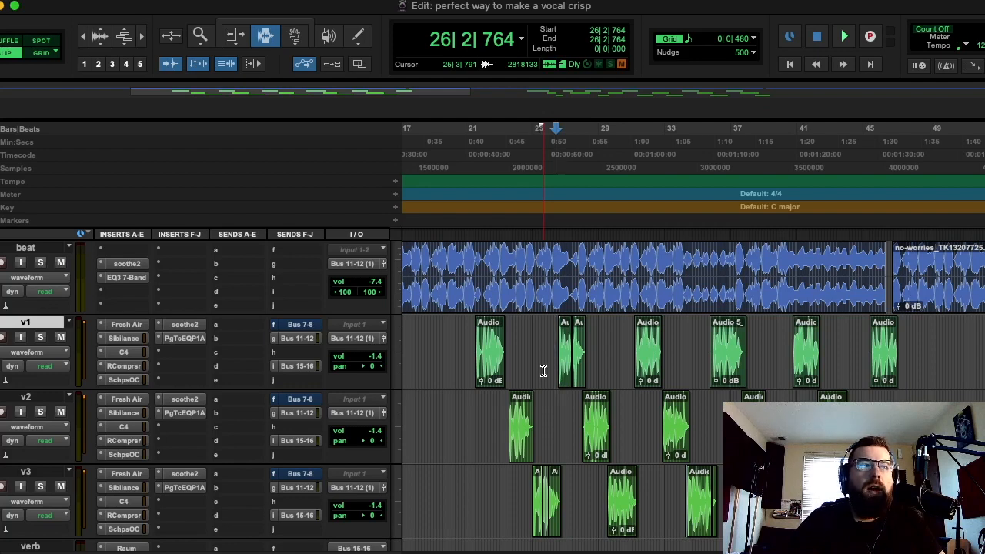
# - Play from the first v1 clip and compare v1, v2 and v3 with all their inserts bypassed and active
pyautogui.click(478, 334)
pyautogui.press('space')
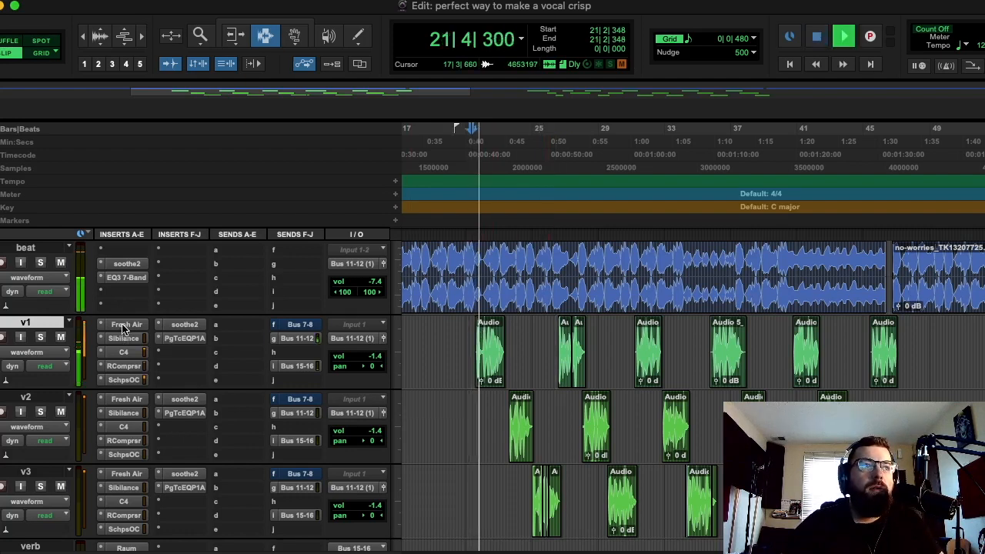
pyautogui.keyDown('shift'); pyautogui.keyDown('super'); pyautogui.click(124, 324); pyautogui.keyUp('super'); pyautogui.keyUp('shift')
pyautogui.keyDown('shift'); pyautogui.keyDown('super'); pyautogui.click(131, 400); pyautogui.keyUp('super'); pyautogui.keyUp('shift')
pyautogui.keyDown('shift'); pyautogui.keyDown('super'); pyautogui.click(131, 477); pyautogui.keyUp('super'); pyautogui.keyUp('shift')
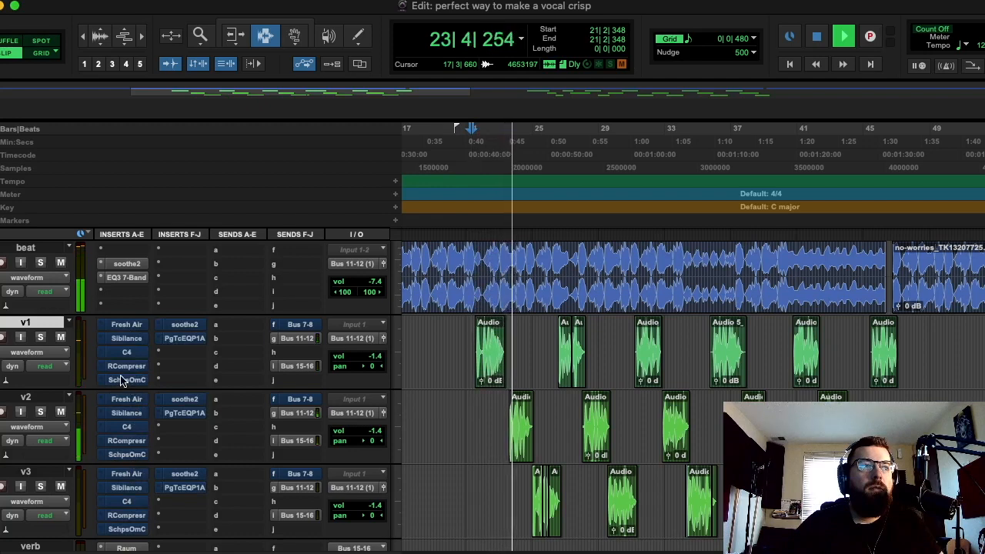
pyautogui.keyDown('shift'); pyautogui.keyDown('super'); pyautogui.click(127, 327); pyautogui.keyUp('super'); pyautogui.keyUp('shift')
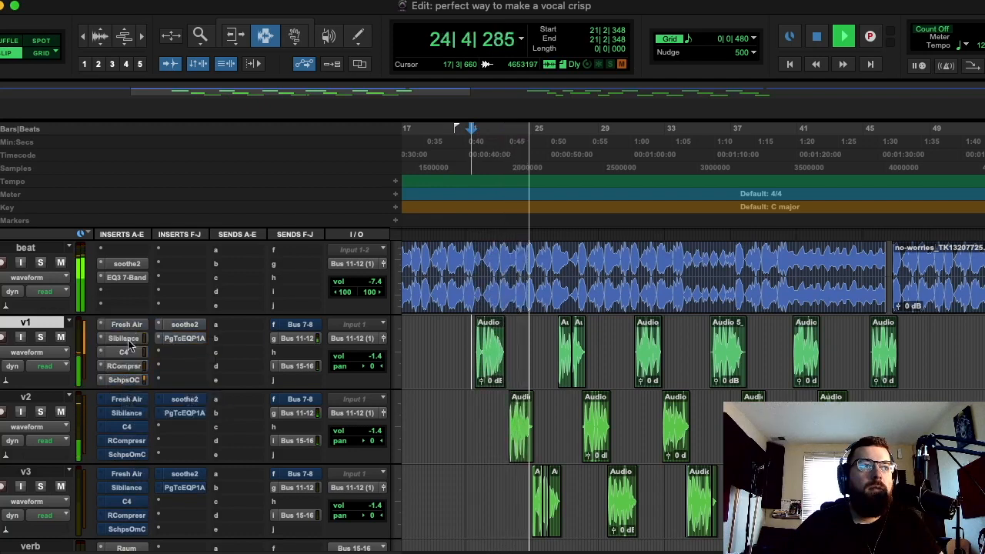
pyautogui.keyDown('shift'); pyautogui.keyDown('super'); pyautogui.click(129, 400); pyautogui.keyUp('super'); pyautogui.keyUp('shift')
pyautogui.keyDown('shift'); pyautogui.keyDown('super'); pyautogui.click(132, 482); pyautogui.keyUp('super'); pyautogui.keyUp('shift')
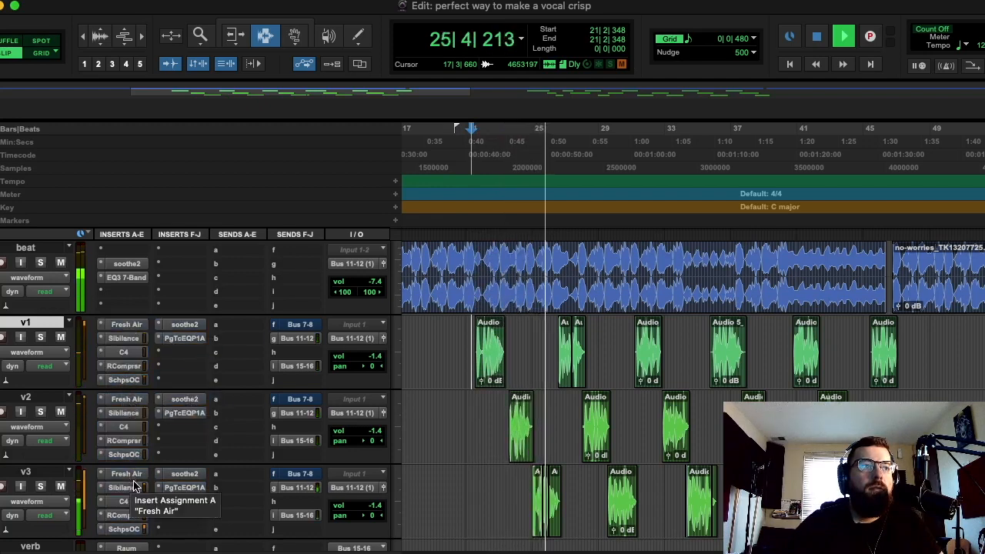
# - Lower the v1, v2 and v3 track volumes to -2.0 dB and stop playback
pyautogui.click(377, 506)
pyautogui.moveTo(380, 510); pyautogui.dragTo(380, 514)
pyautogui.moveTo(377, 432); pyautogui.dragTo(379, 439)
pyautogui.moveTo(375, 361); pyautogui.dragTo(376, 368)
pyautogui.press('space')
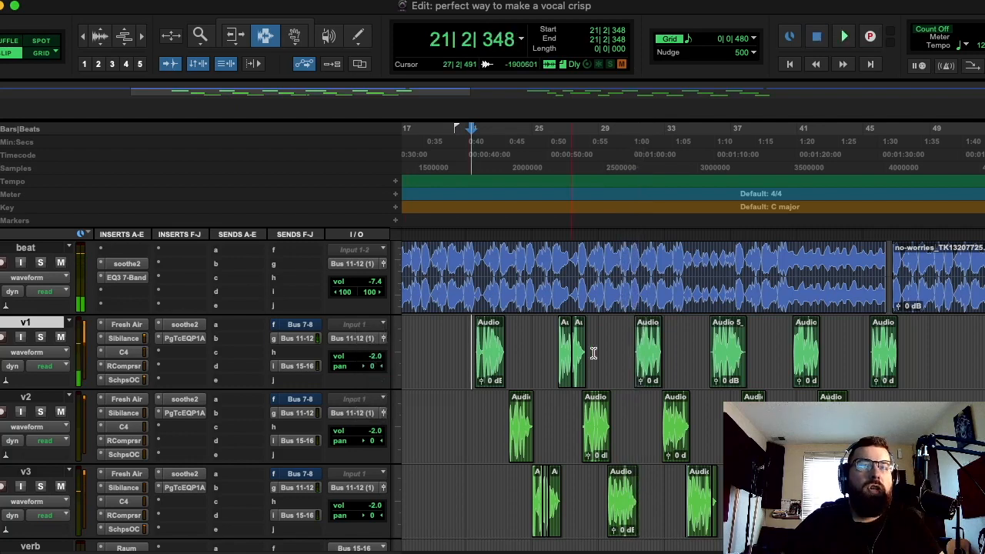